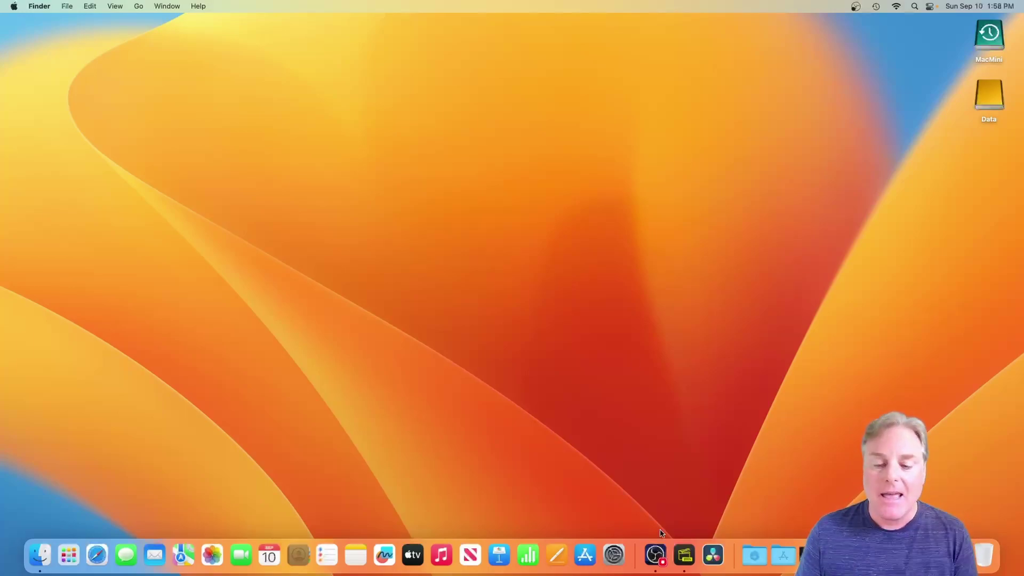
Step: Launch Insta360 Studio 2023, look around the 360 preview, and load the VID_018 bridge clip
left_click(684, 557)
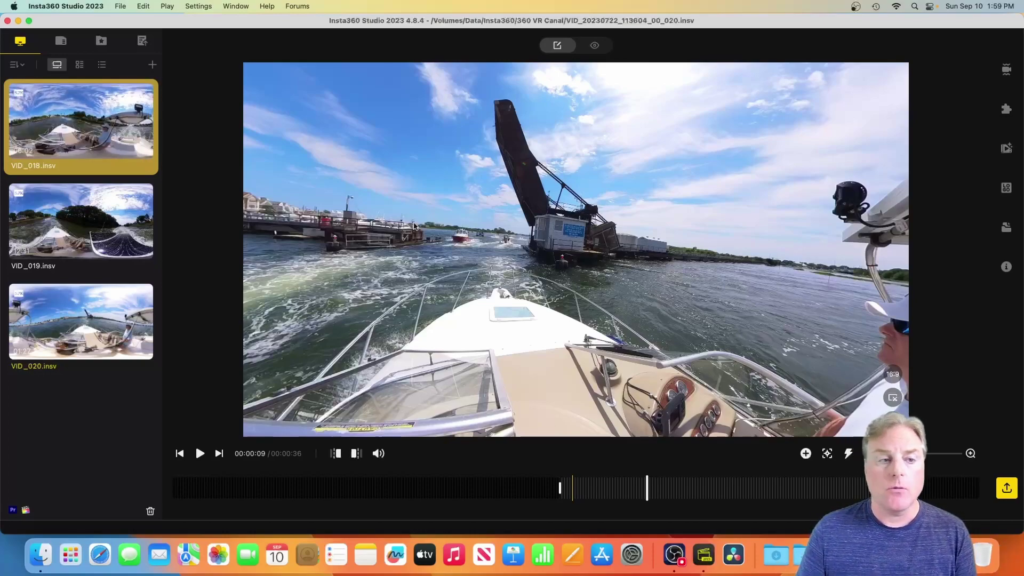
left_click_drag(880, 283, 784, 315)
left_click_drag(478, 274, 602, 286)
left_click(91, 135)
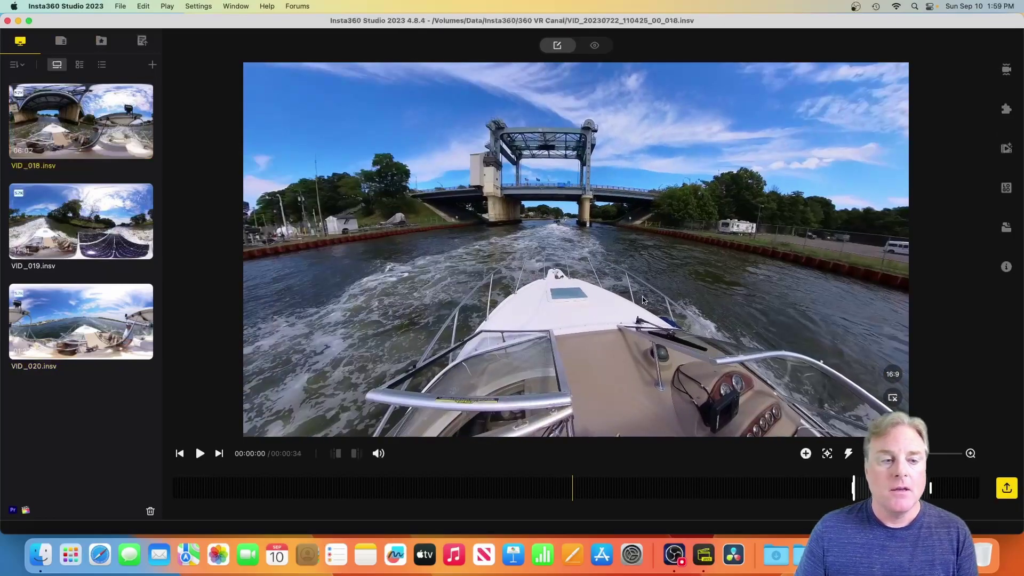
mouse_move(98, 137)
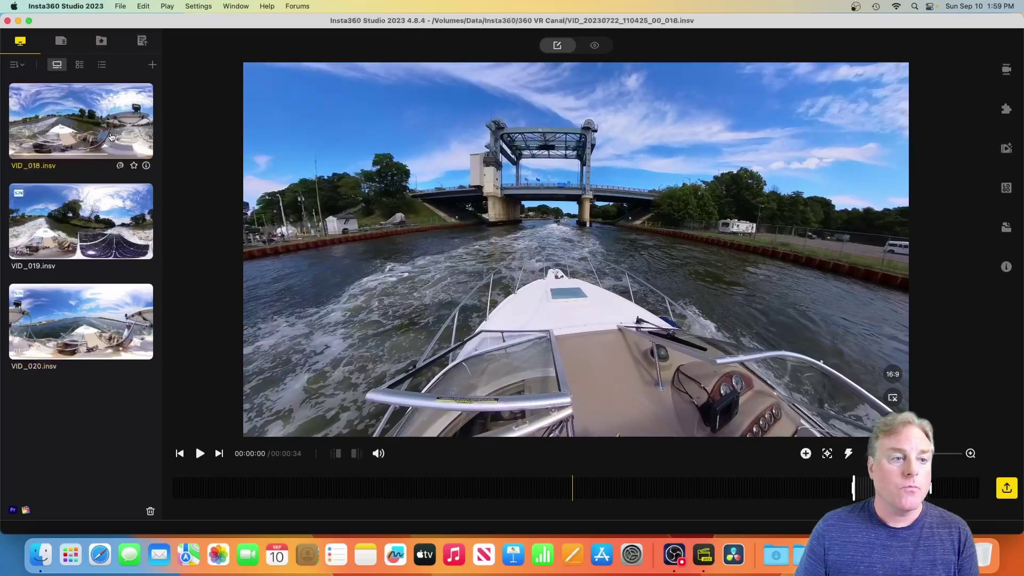
Step: Export VID_018 as a full 360 video named Clip1.mp4
left_click(120, 6)
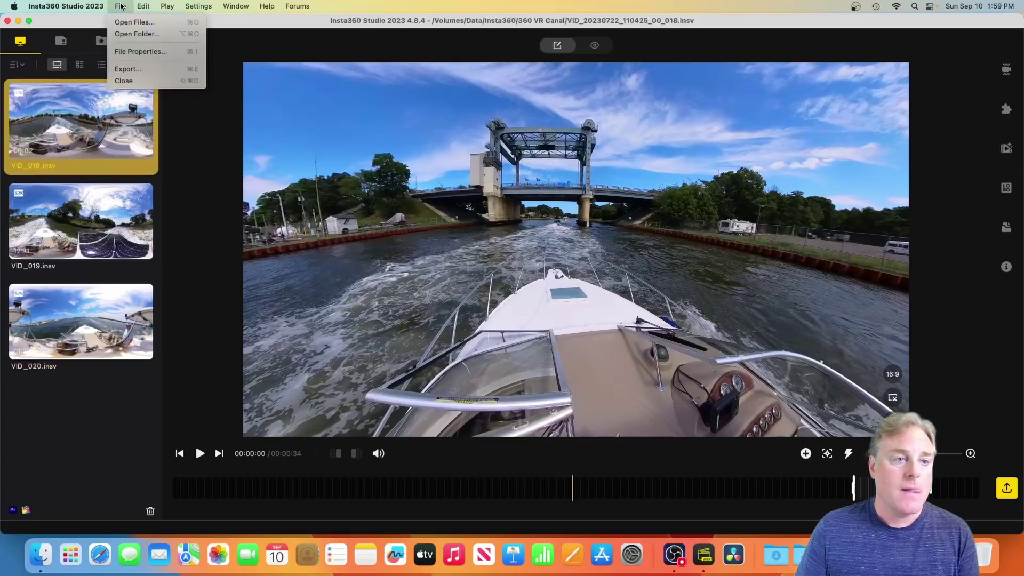
left_click(139, 69)
left_click(564, 147)
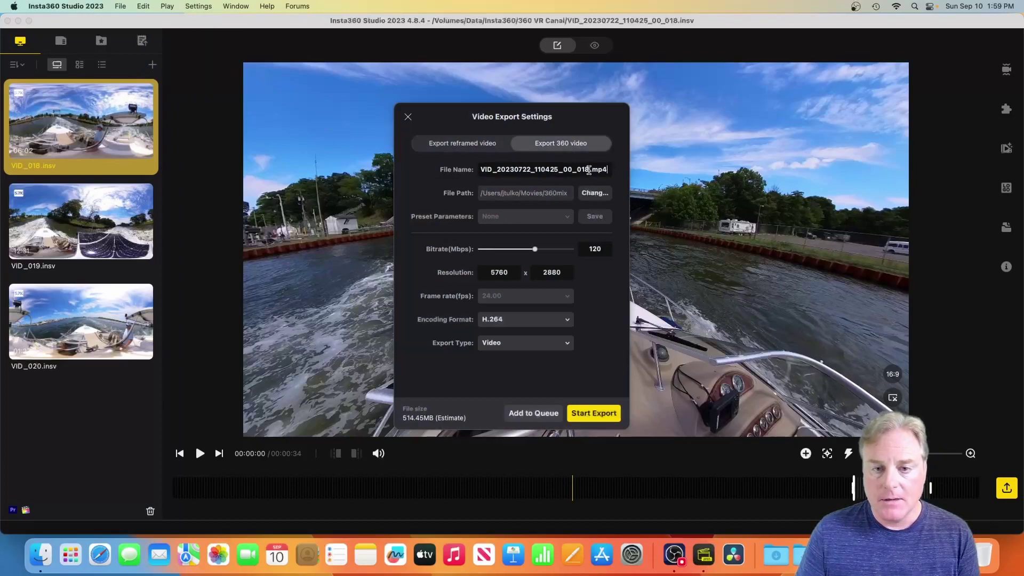
left_click_drag(588, 169, 459, 166)
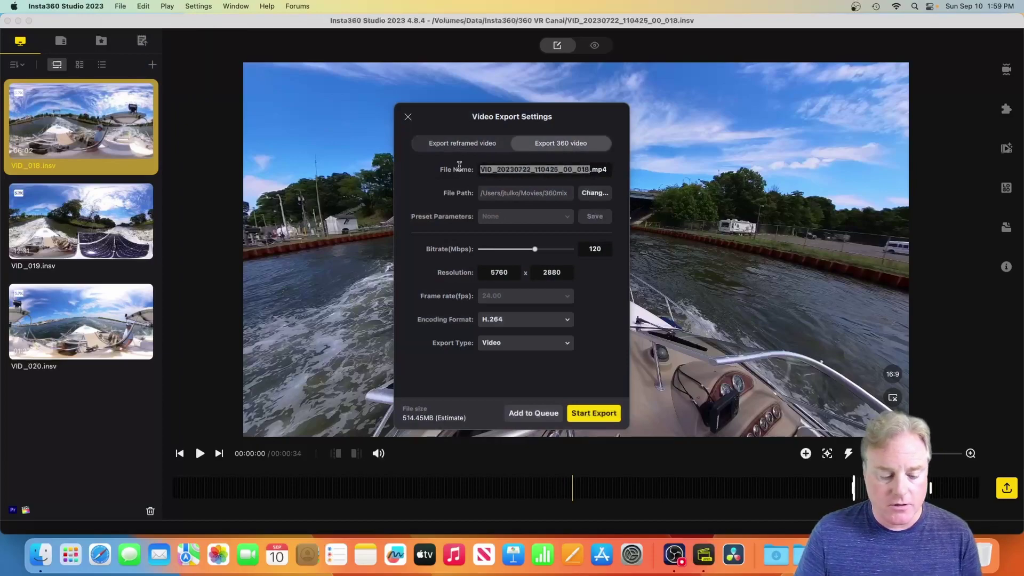
type("Clip1")
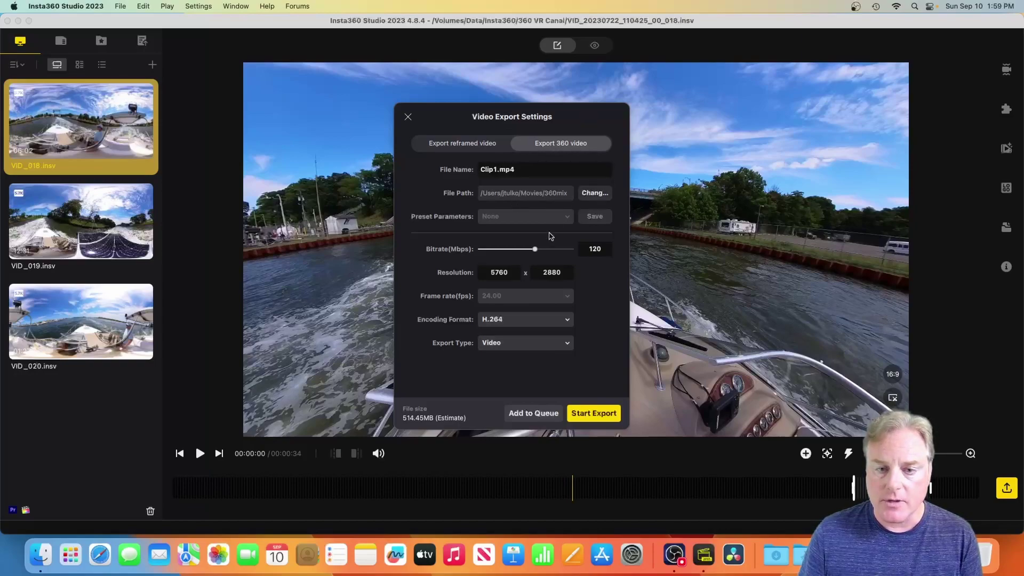
left_click(593, 414)
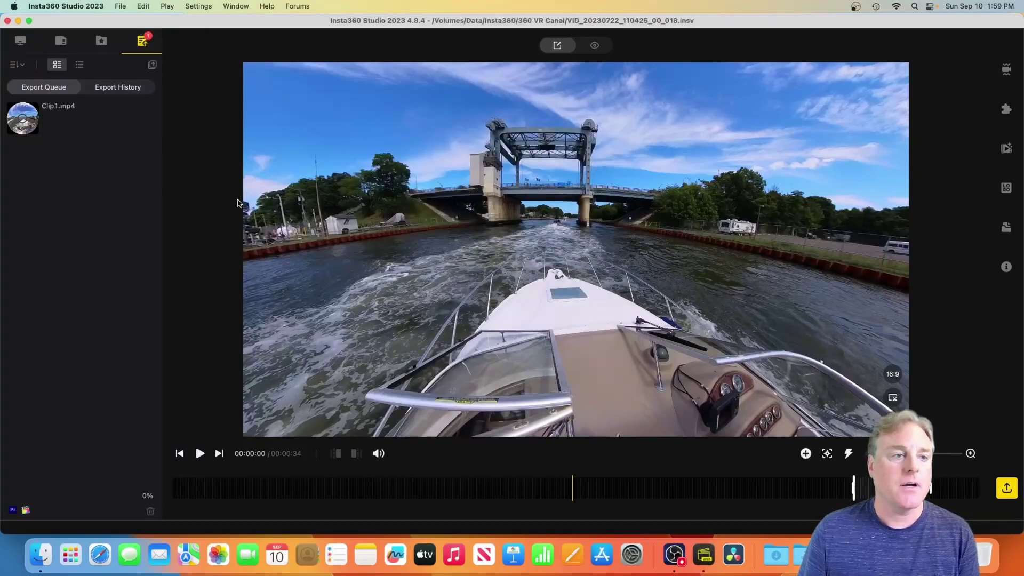
Step: Export VID_019 as a full 360 video named Clip2.mp4
left_click(22, 42)
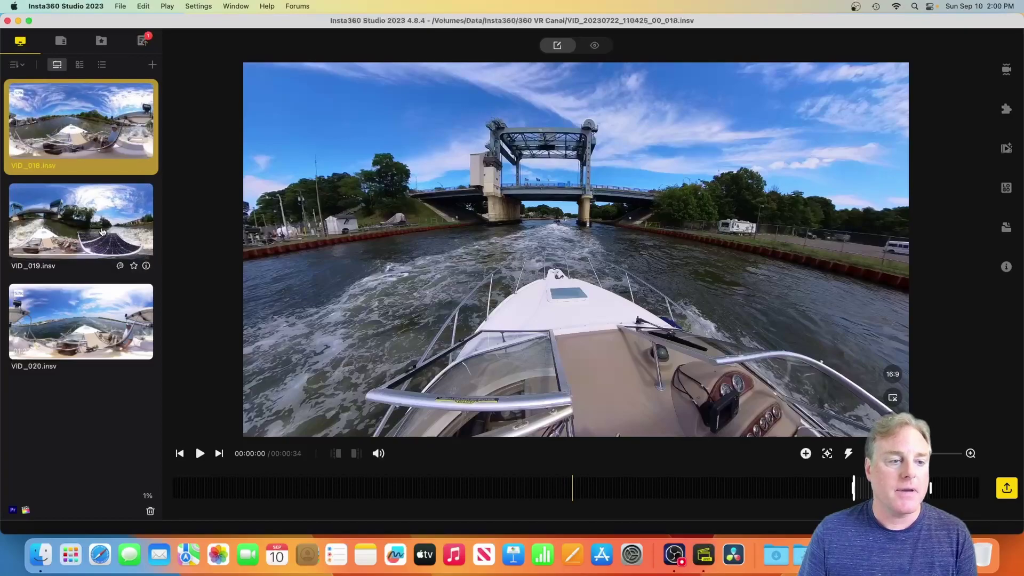
left_click(88, 219)
left_click(120, 6)
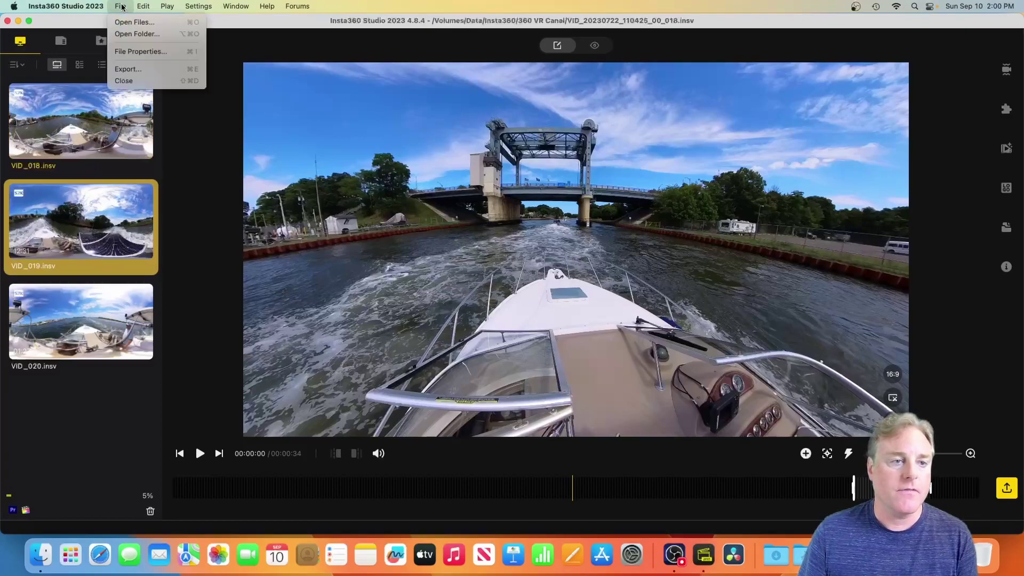
left_click(128, 69)
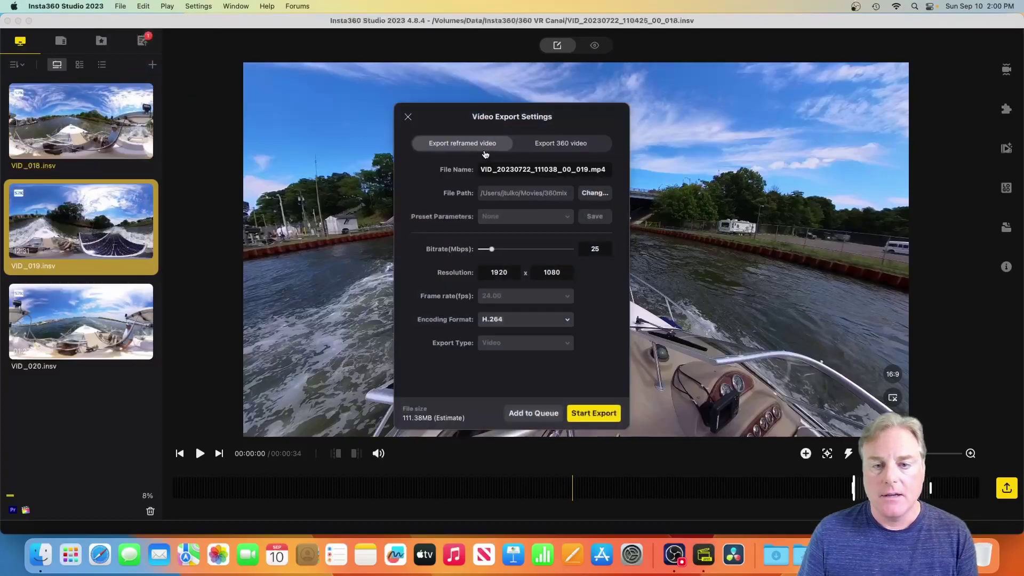
left_click(569, 149)
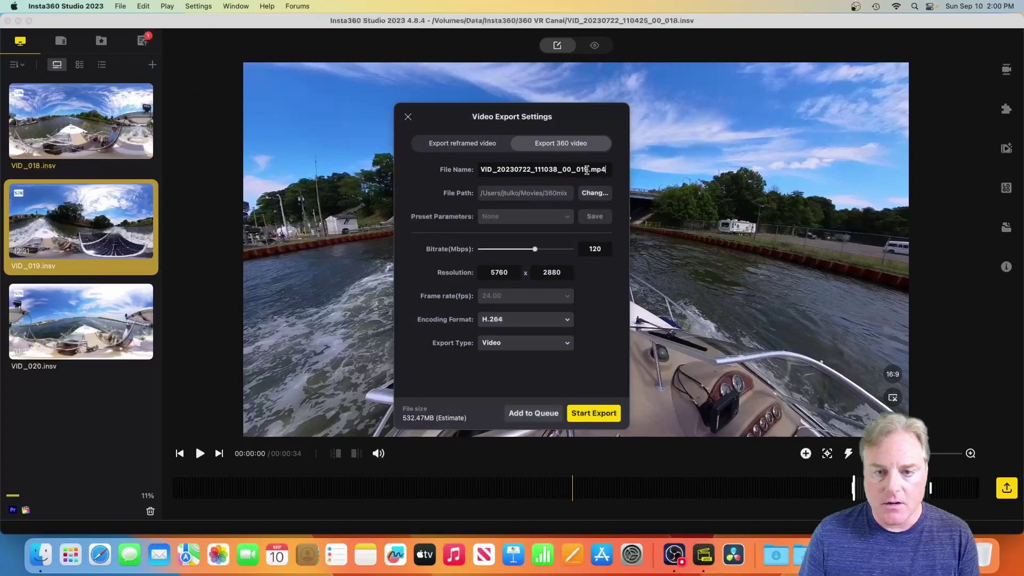
left_click_drag(588, 169, 385, 170)
type("Clip2")
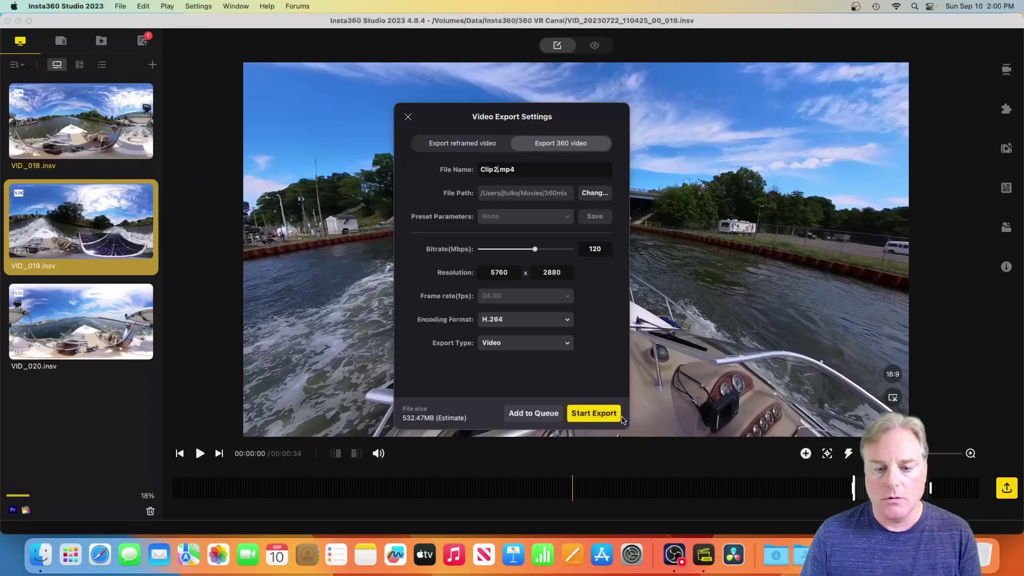
left_click(593, 415)
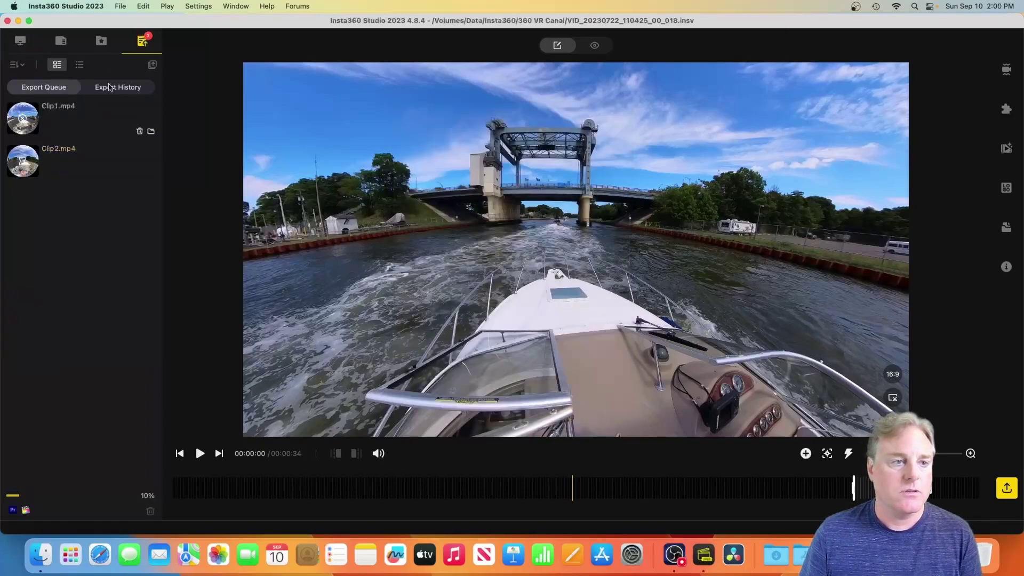
Step: Export VID_020 as a full 360 video named Clip3.mp4
left_click(21, 40)
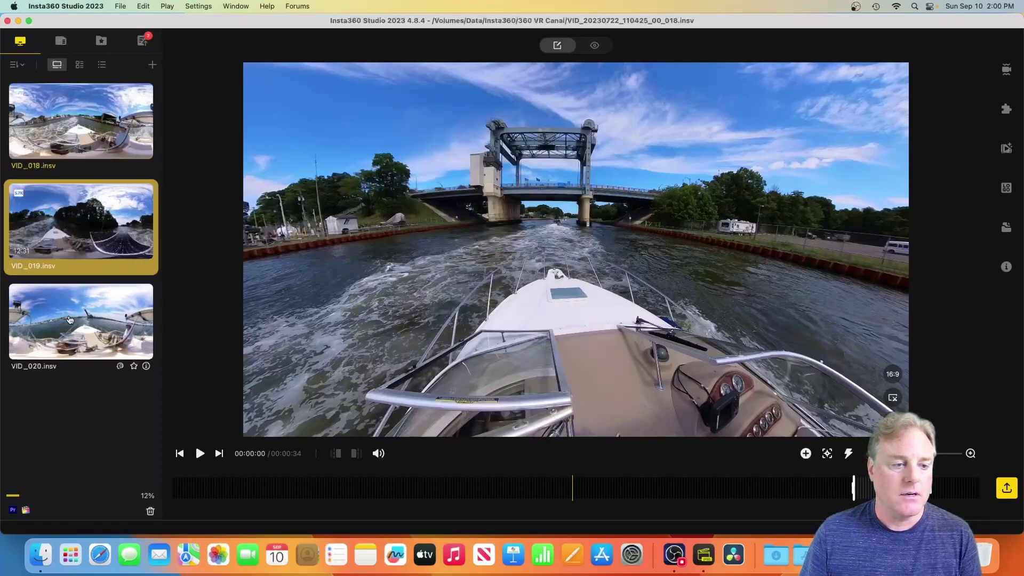
left_click(80, 325)
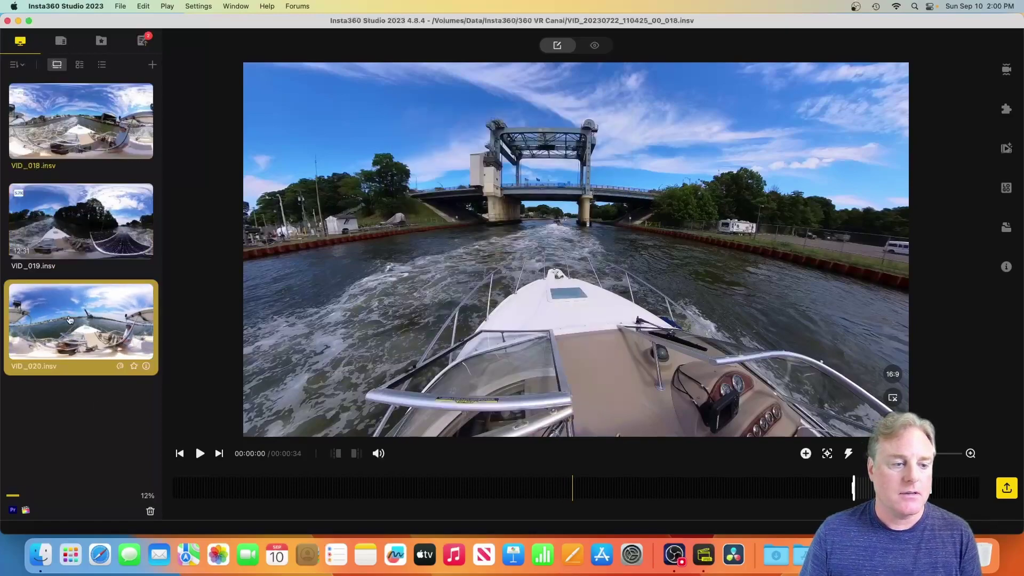
left_click(120, 6)
left_click(128, 68)
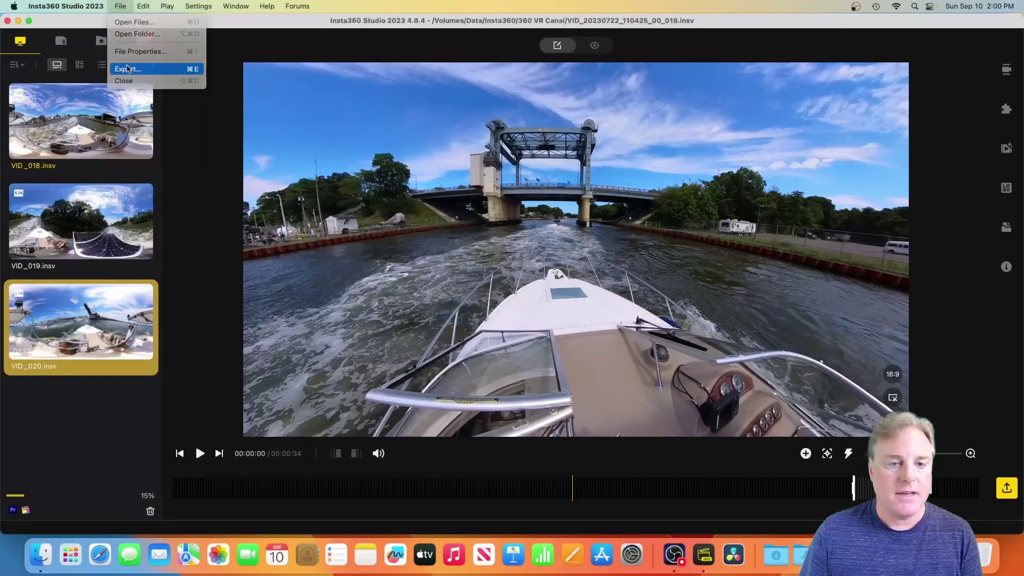
left_click(550, 144)
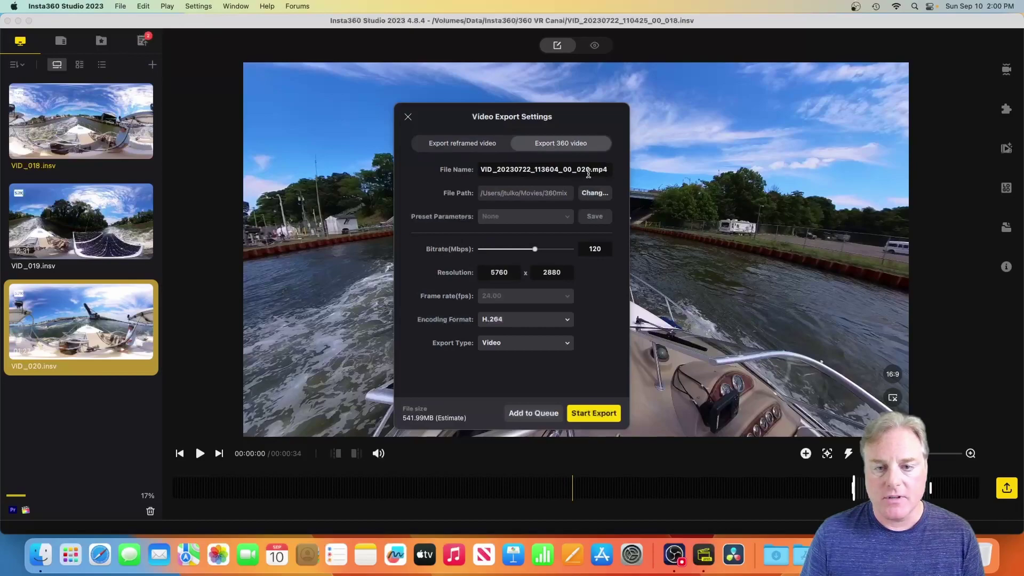
left_click_drag(591, 170, 448, 169)
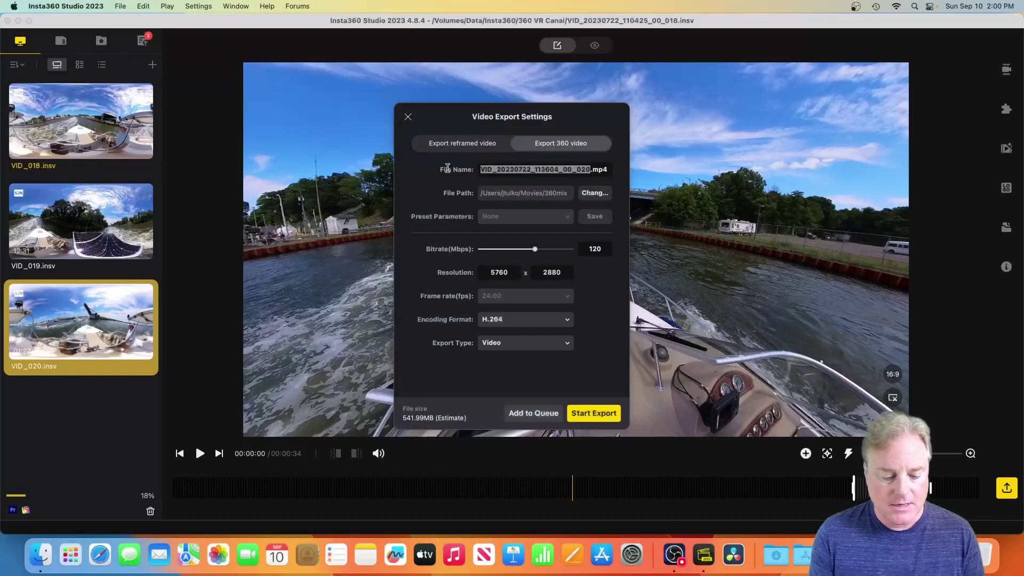
type("Clip3")
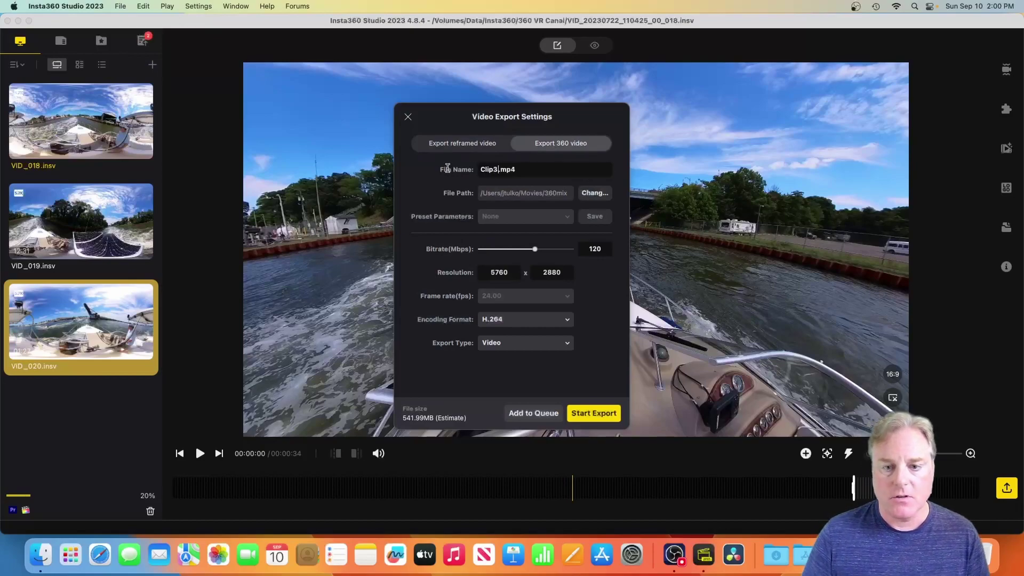
left_click(593, 413)
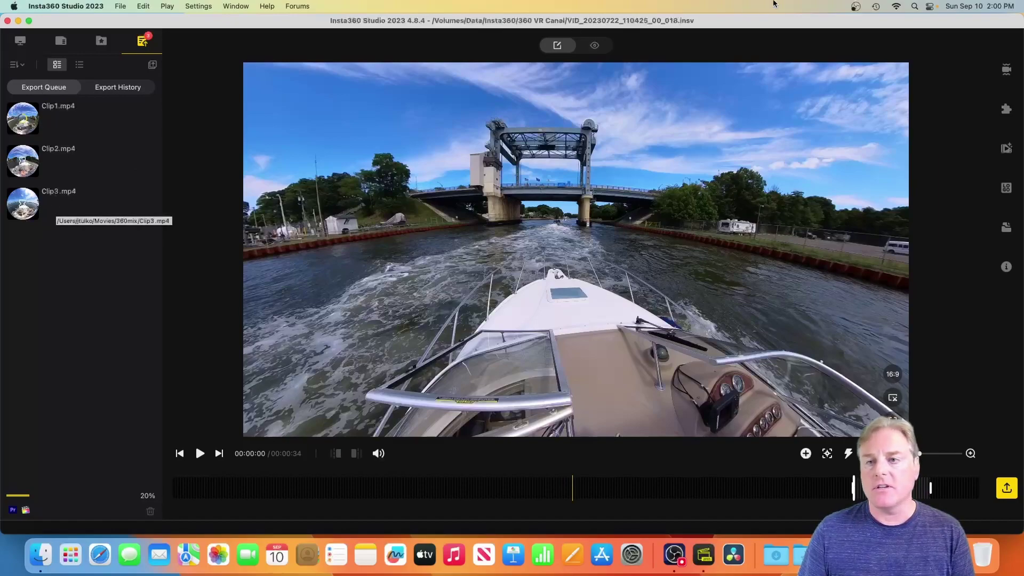
left_click(856, 7)
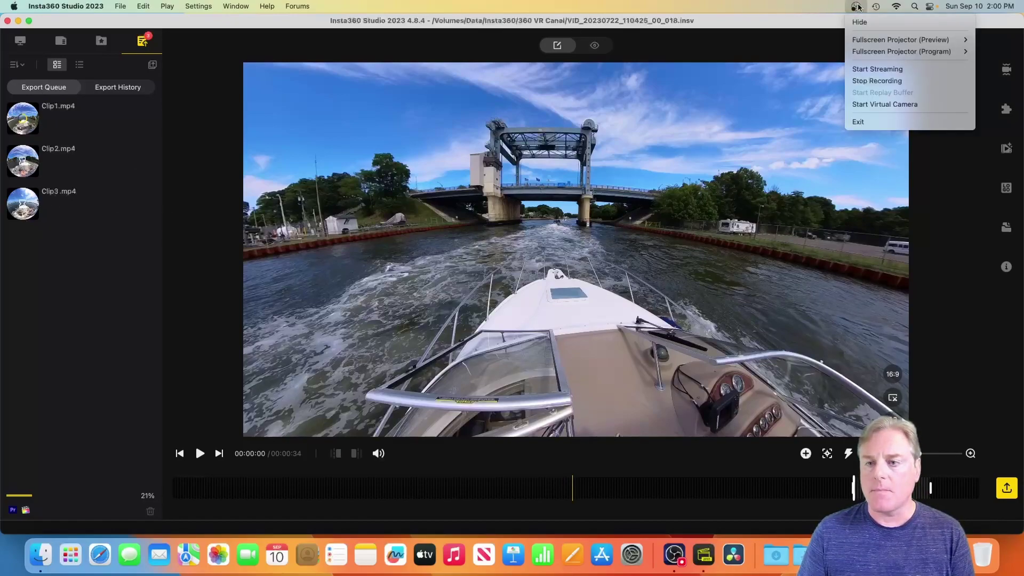
left_click(868, 82)
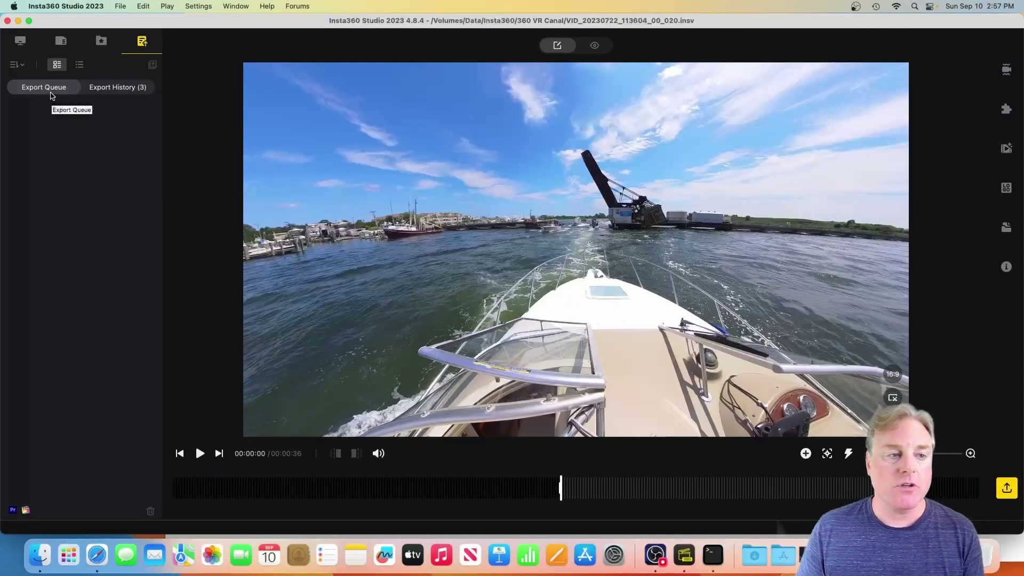
left_click(113, 90)
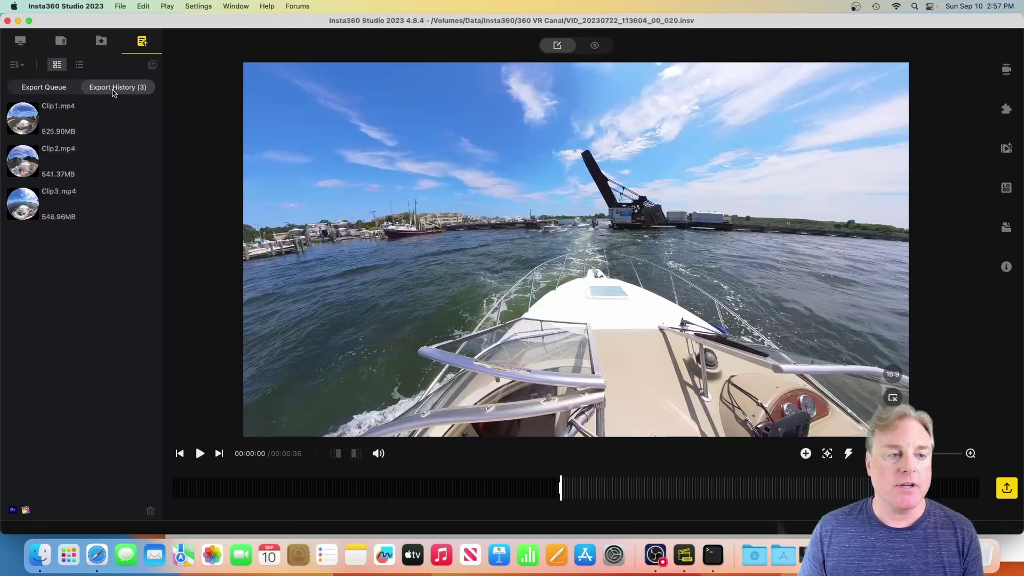
mouse_move(34, 114)
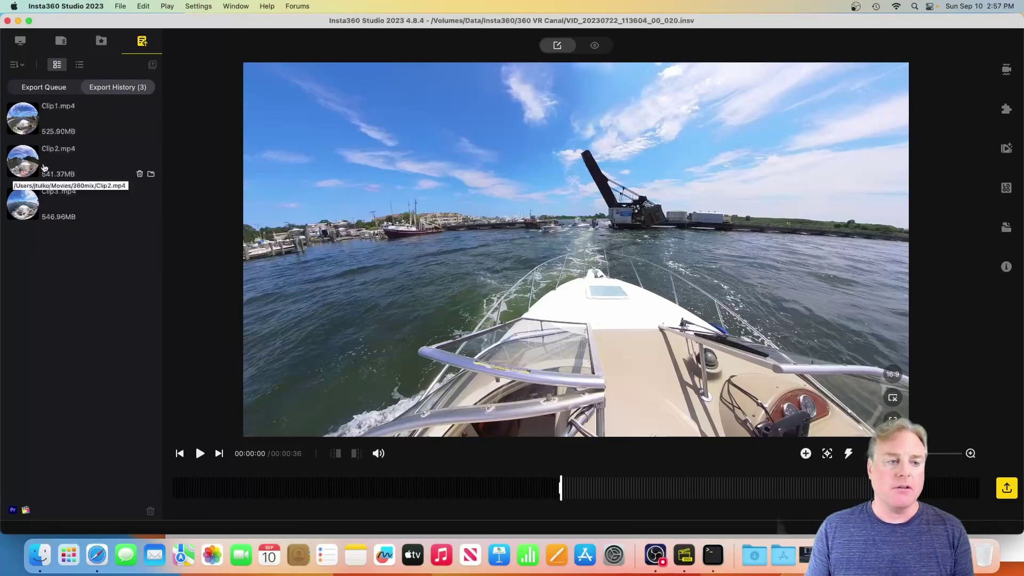
mouse_move(15, 208)
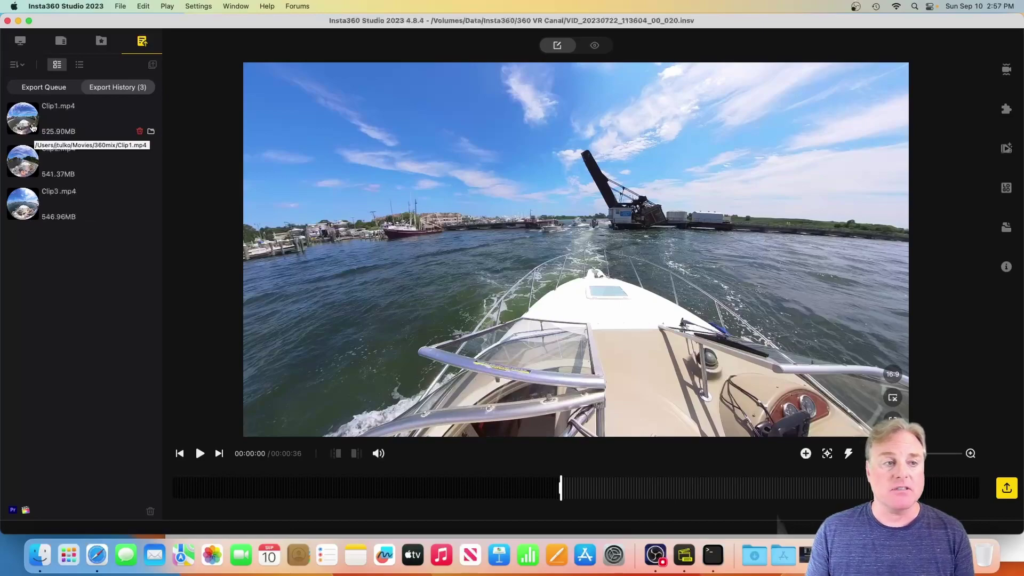
left_click(21, 42)
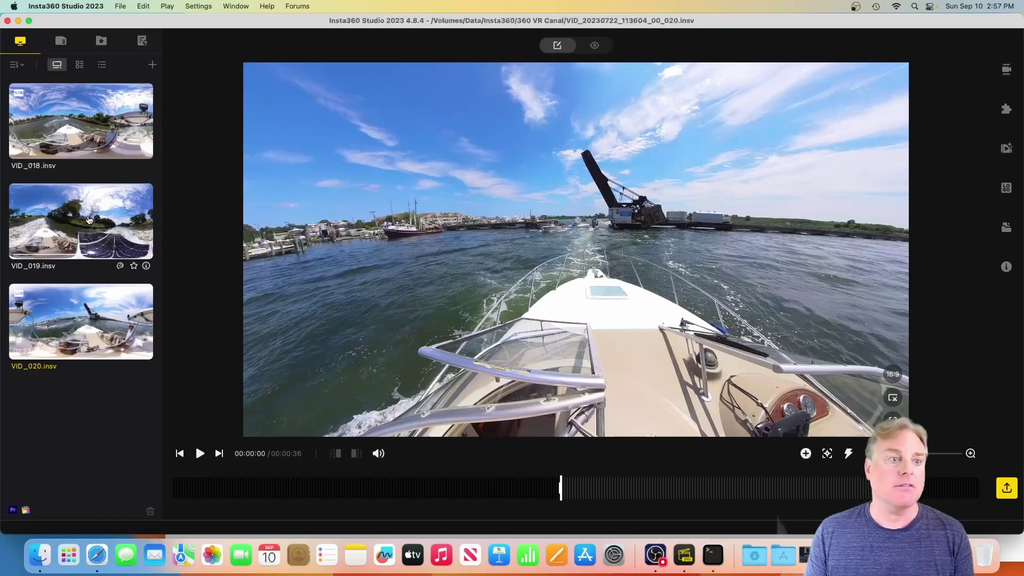
left_click(82, 119)
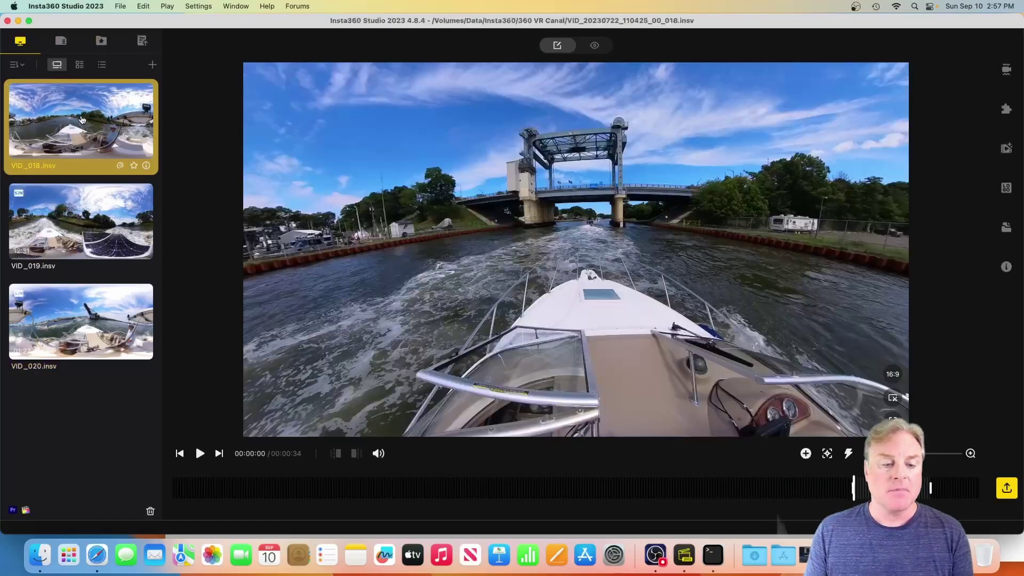
left_click(109, 245)
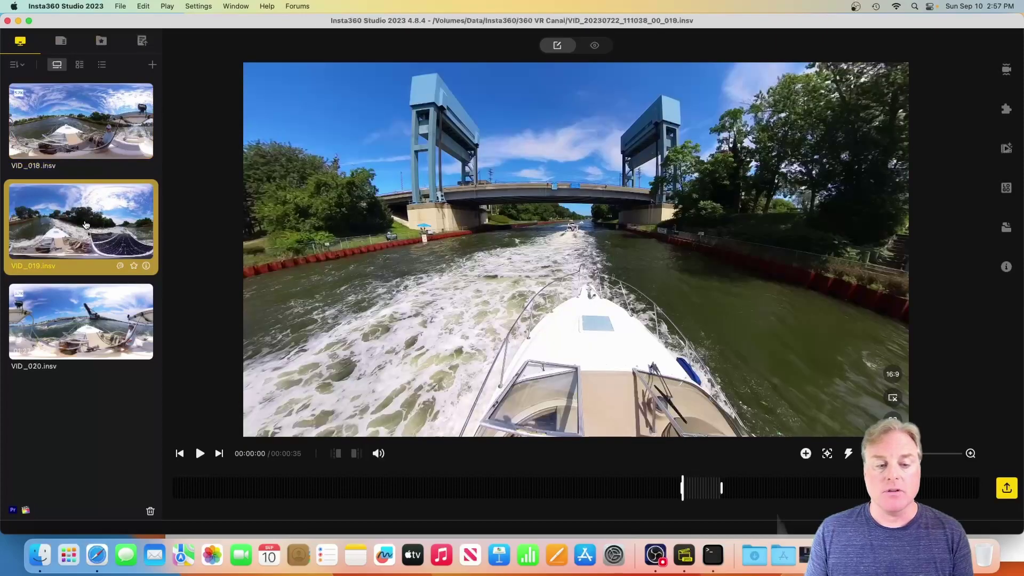
left_click(78, 320)
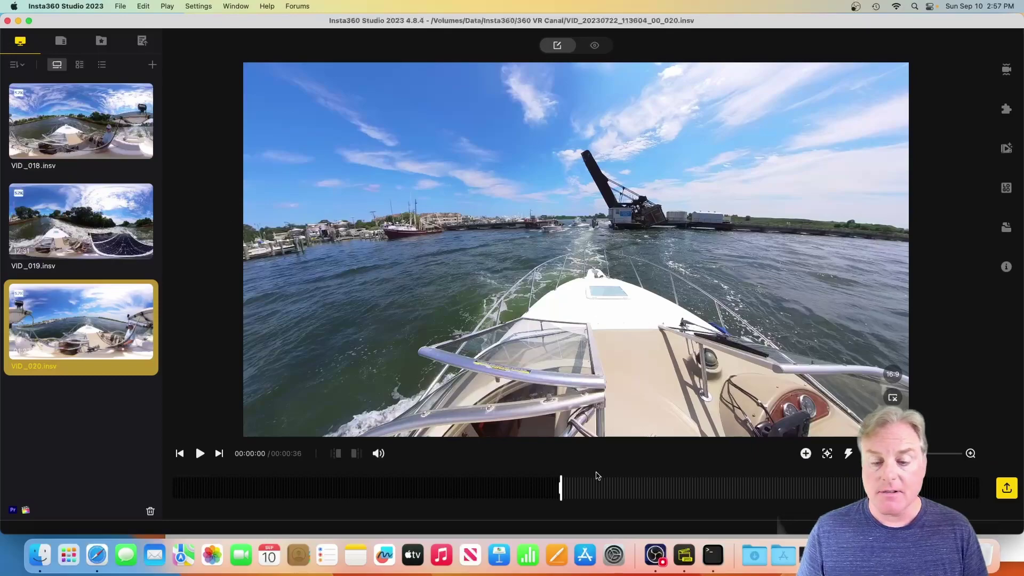
Step: Launch DaVinci Resolve from Applications and open the Untitled Project
left_click(781, 554)
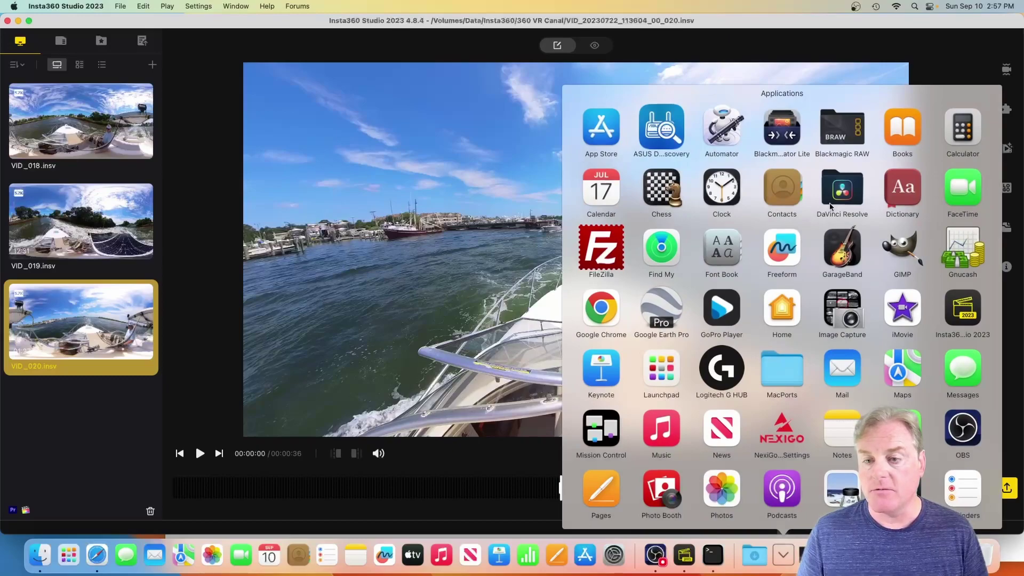
left_click(844, 185)
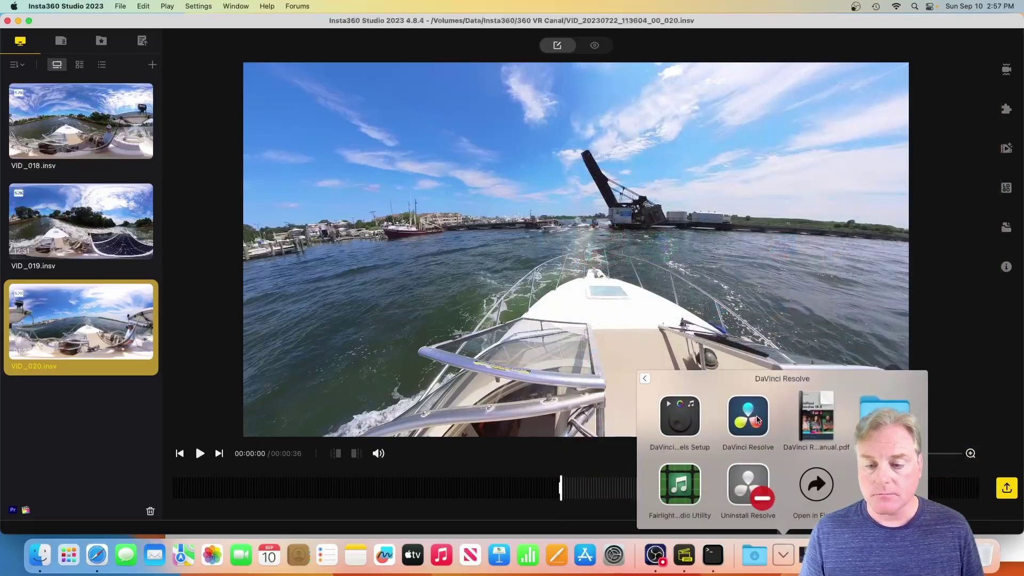
left_click(756, 417)
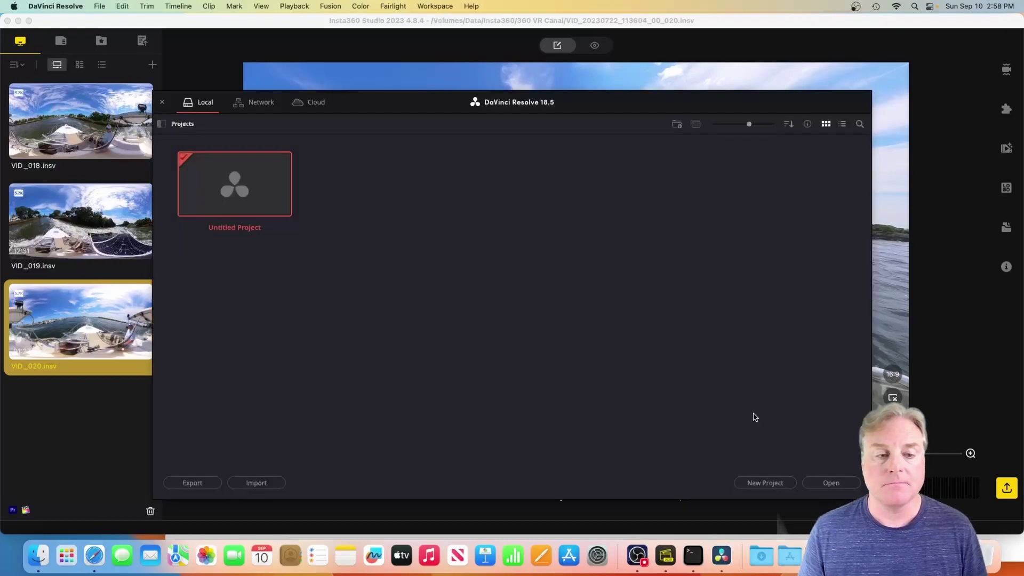
double_click(245, 193)
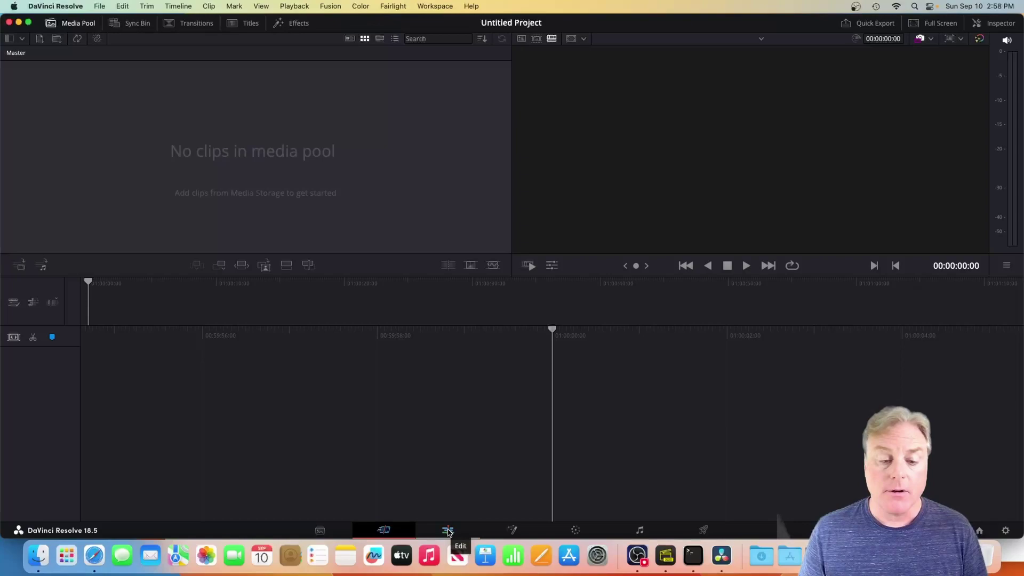
Step: Go to the Edit page and reset the UI layout to its default
left_click(448, 531)
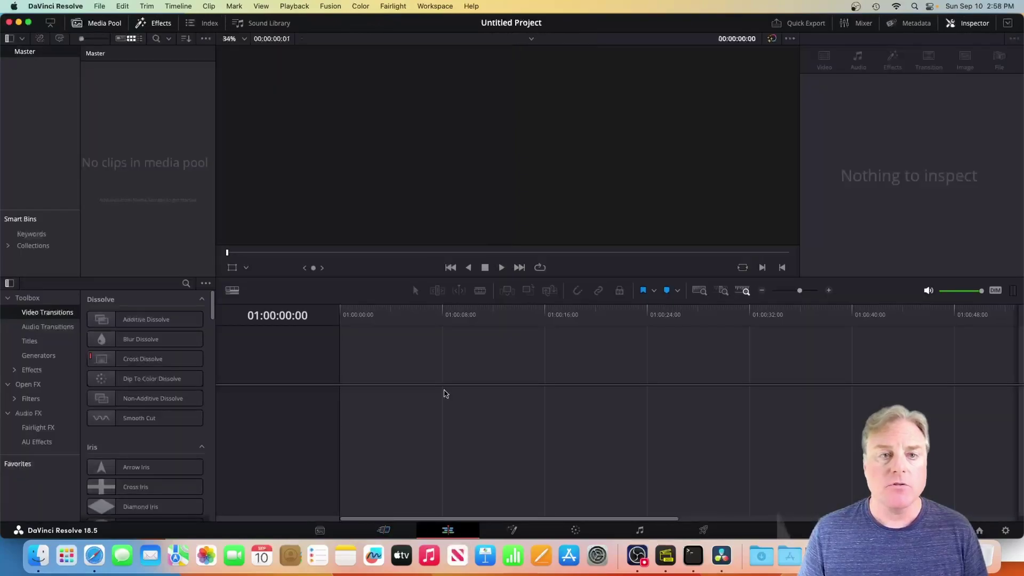
left_click(430, 4)
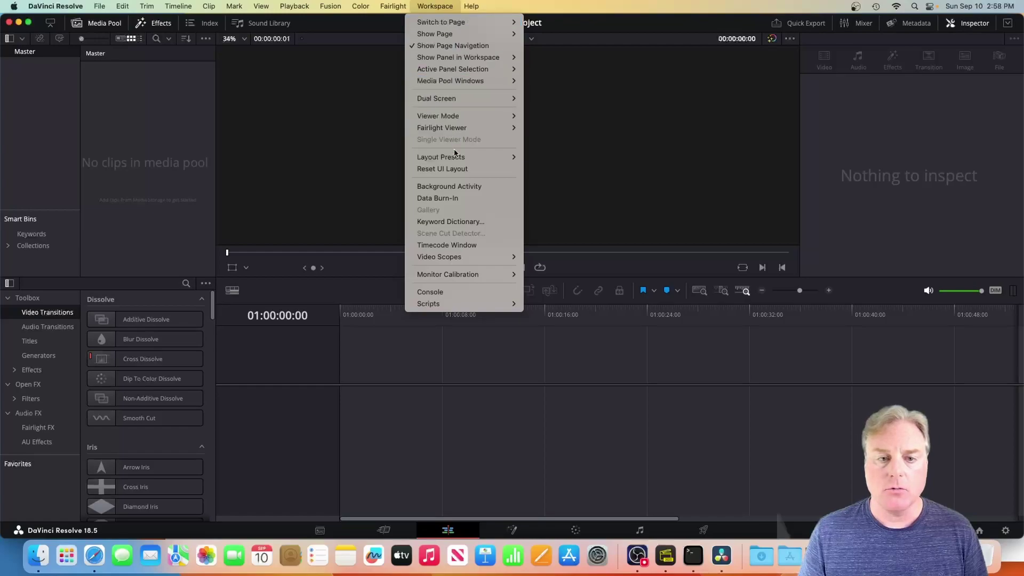
left_click(452, 169)
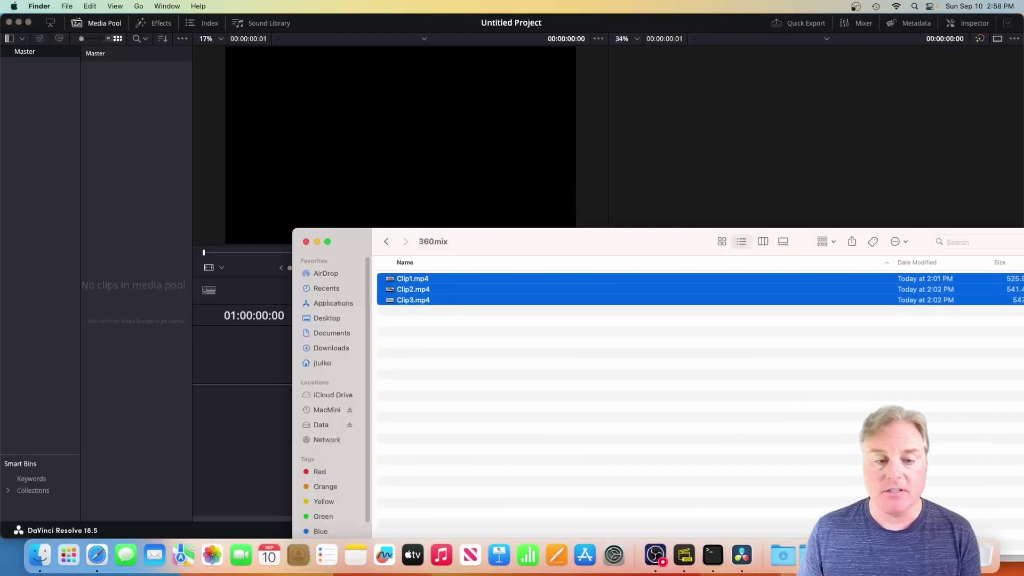
Step: Select Clip1–Clip3.mp4 in the 360mix Finder window and drag them into the Media Pool
left_click(612, 340)
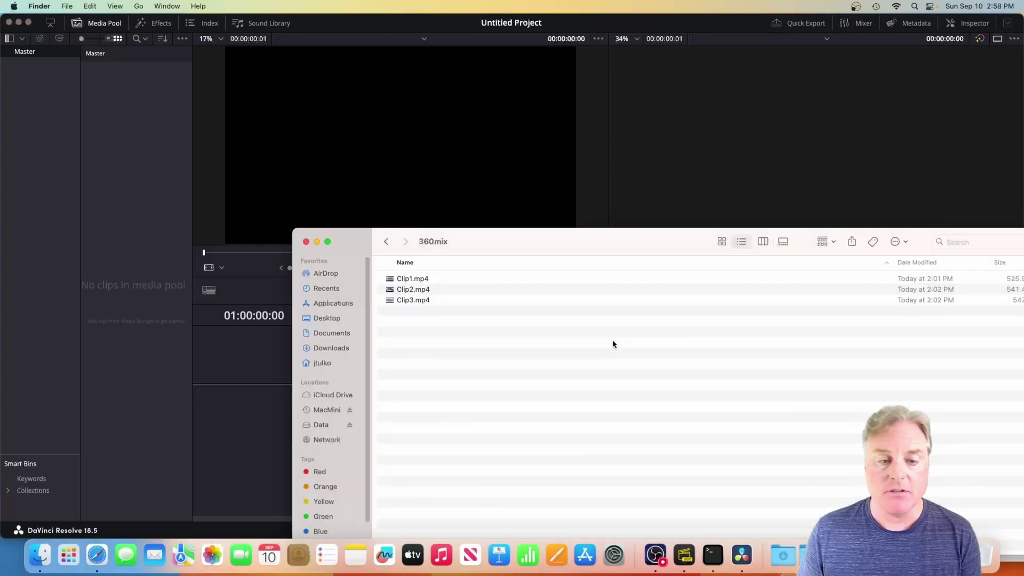
left_click(474, 281)
key("shift+Down")
key("shift+Down")
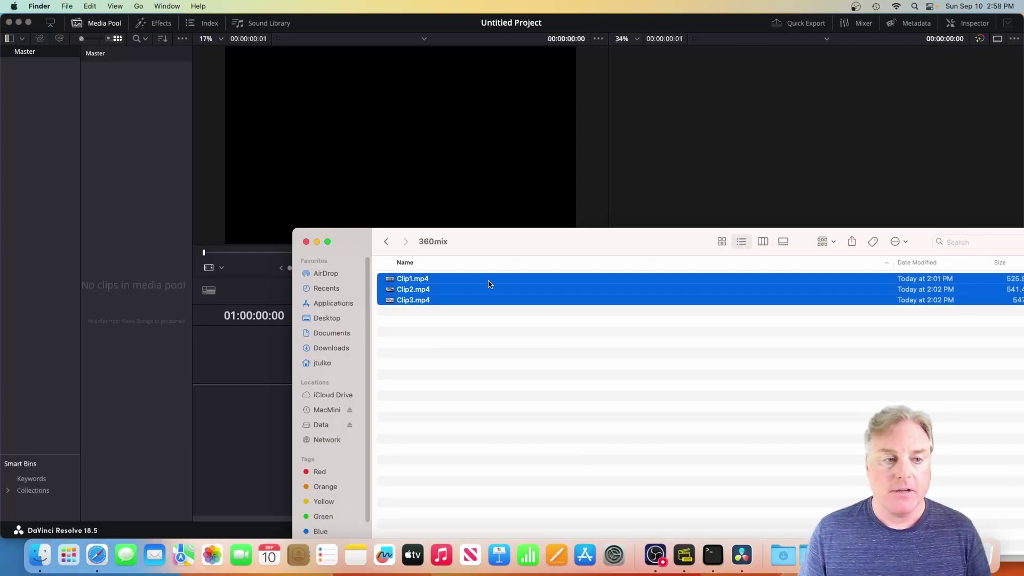
left_click_drag(489, 283, 153, 142)
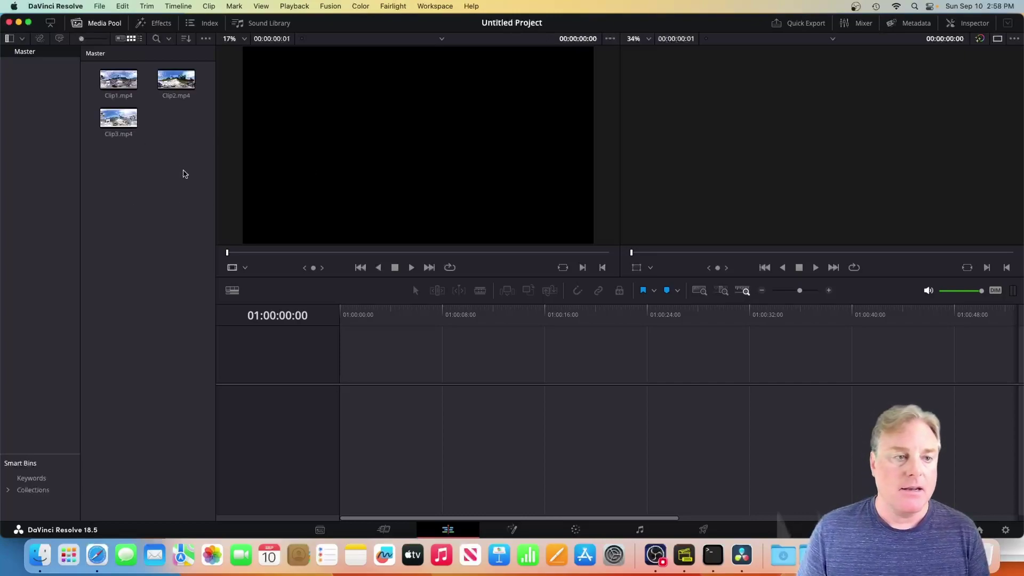
left_click(122, 80)
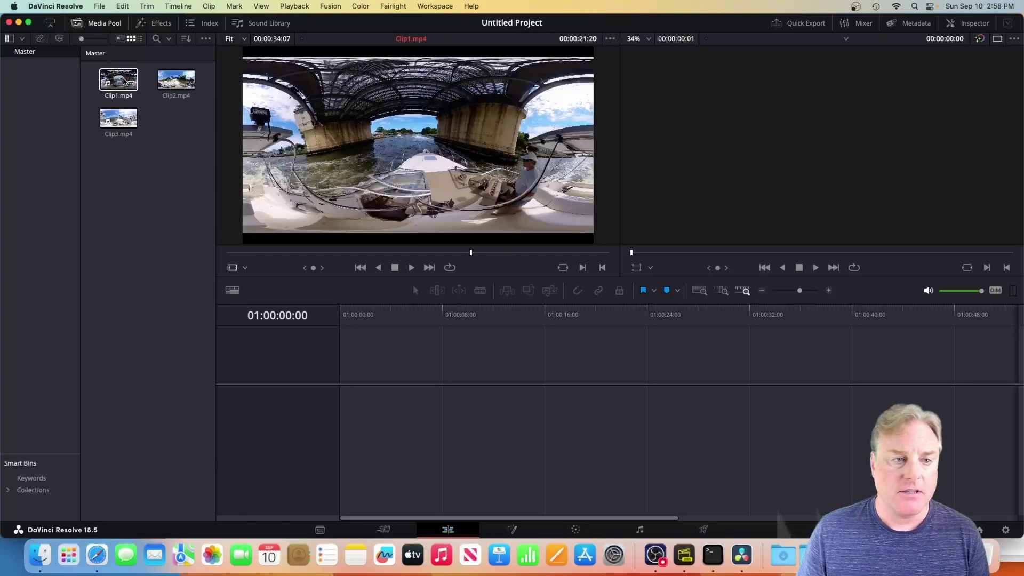
left_click(170, 78)
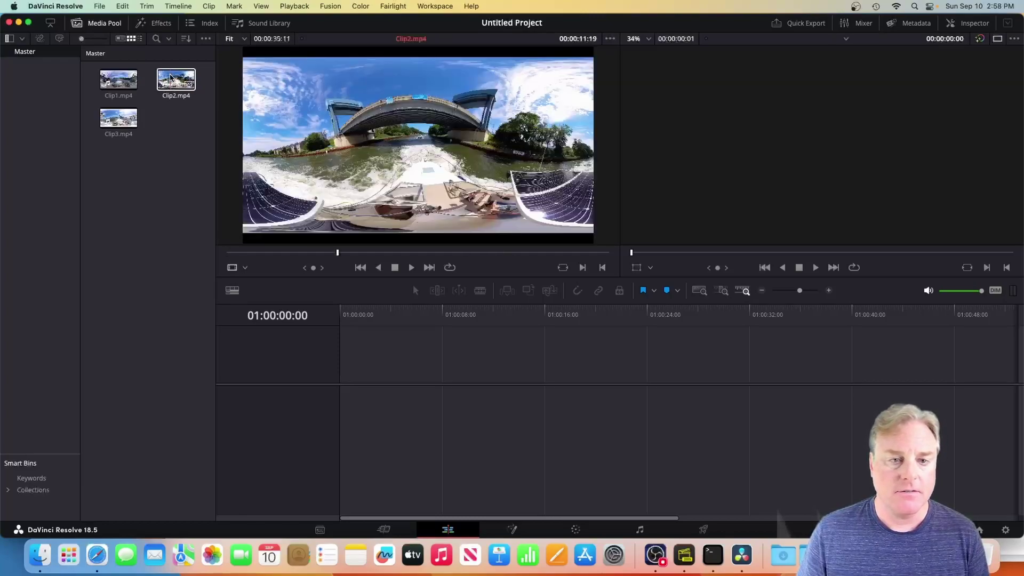
left_click(113, 118)
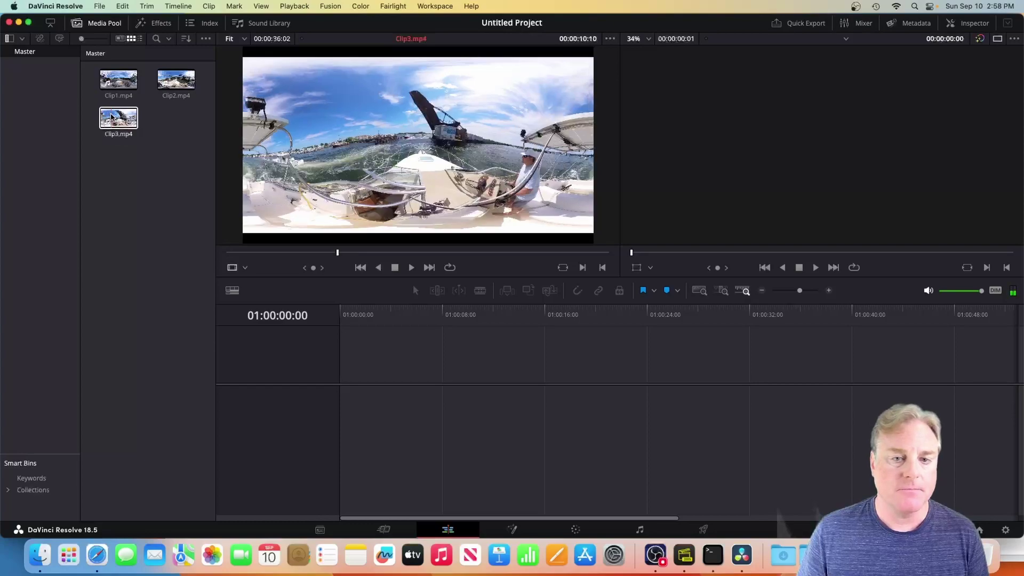
left_click(146, 190)
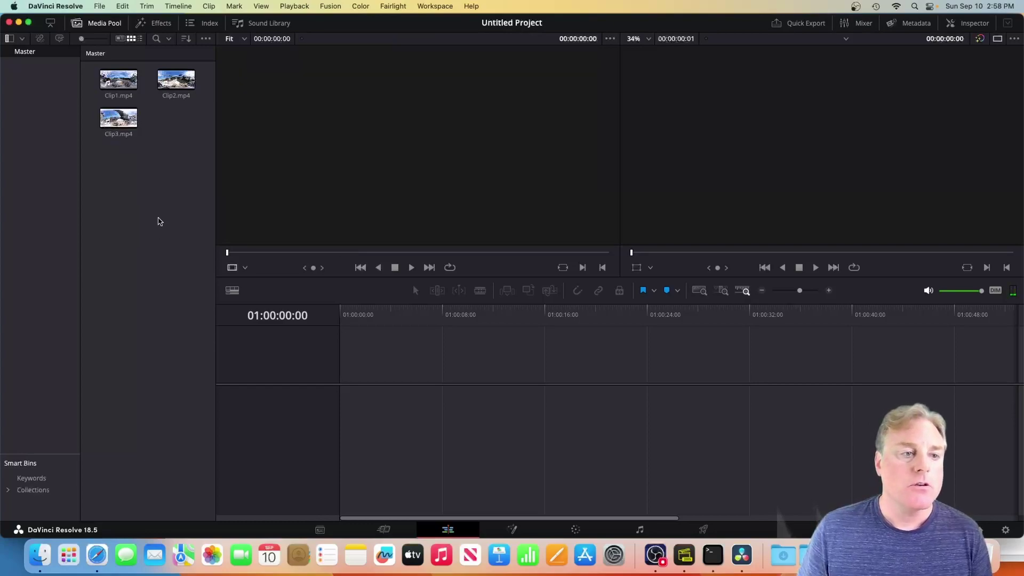
Step: Place Clip1 on a new timeline, then append Clip2 and Clip3 at the end
left_click(128, 93)
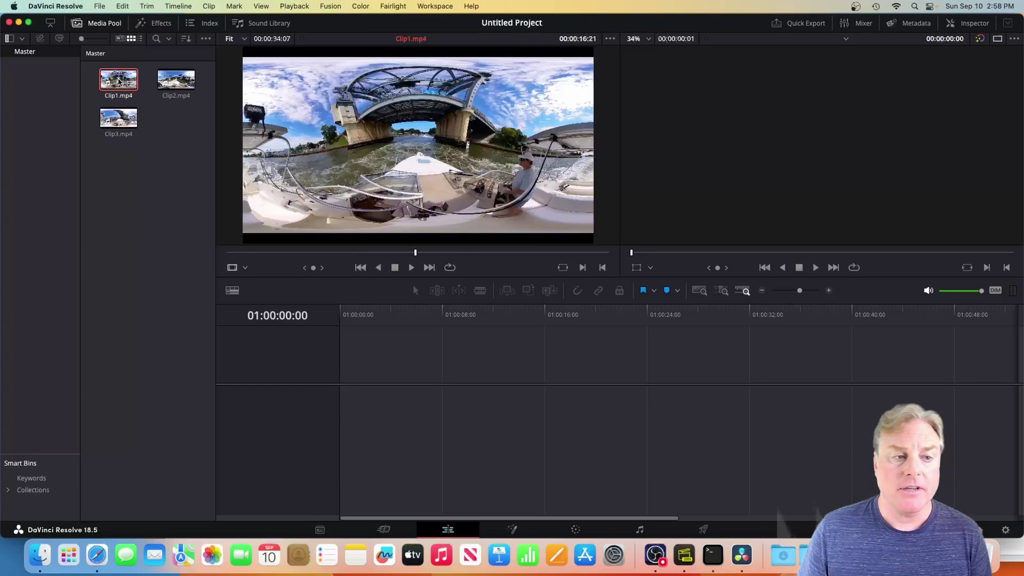
left_click_drag(128, 94, 979, 190)
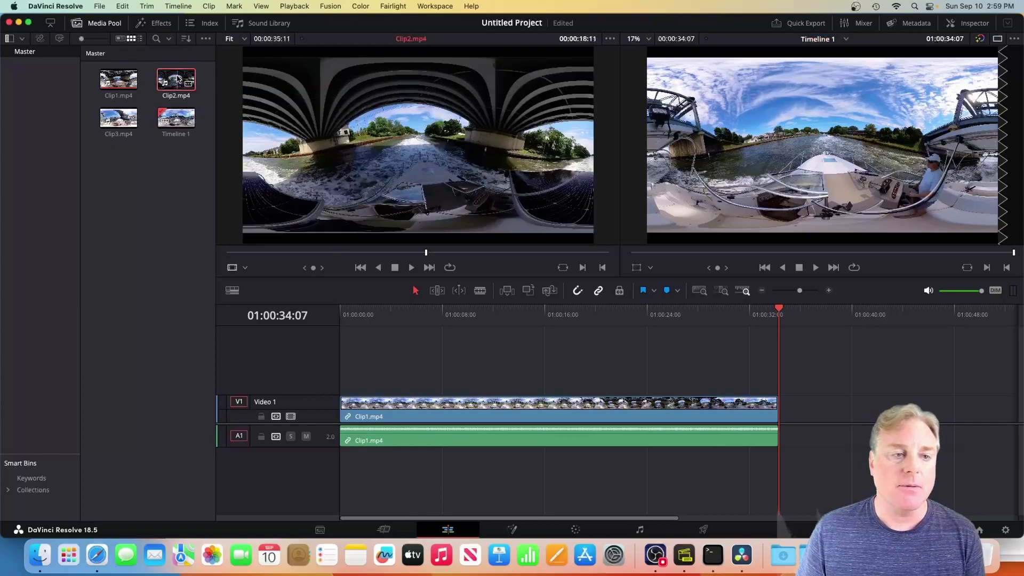
left_click_drag(181, 79, 978, 187)
left_click(134, 170)
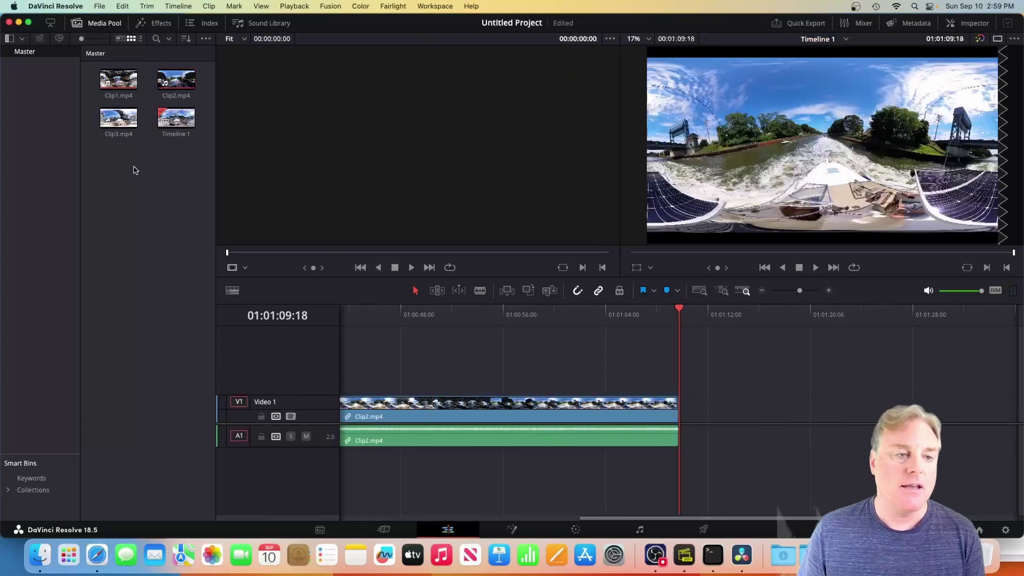
double_click(118, 119)
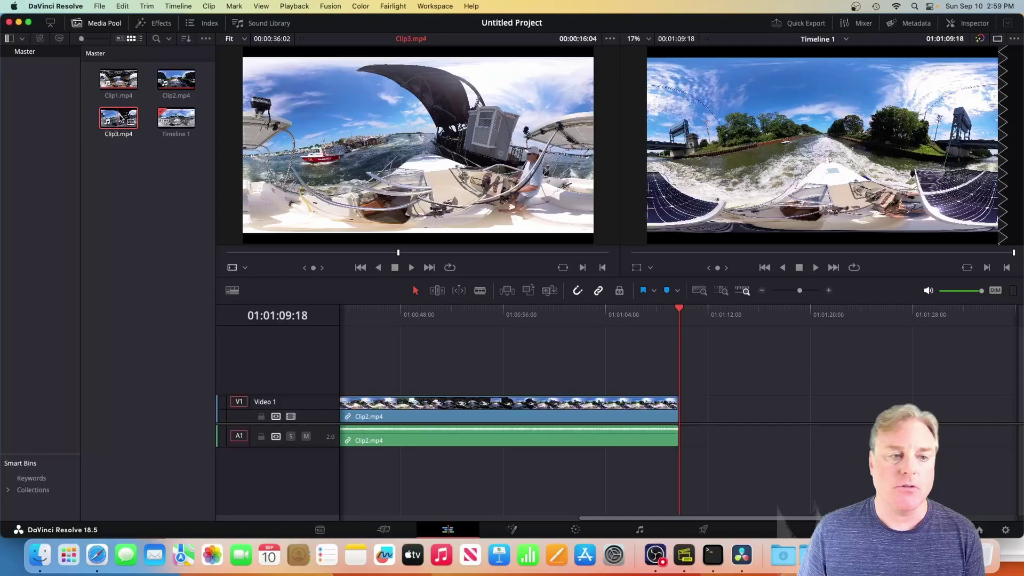
left_click_drag(120, 119, 979, 188)
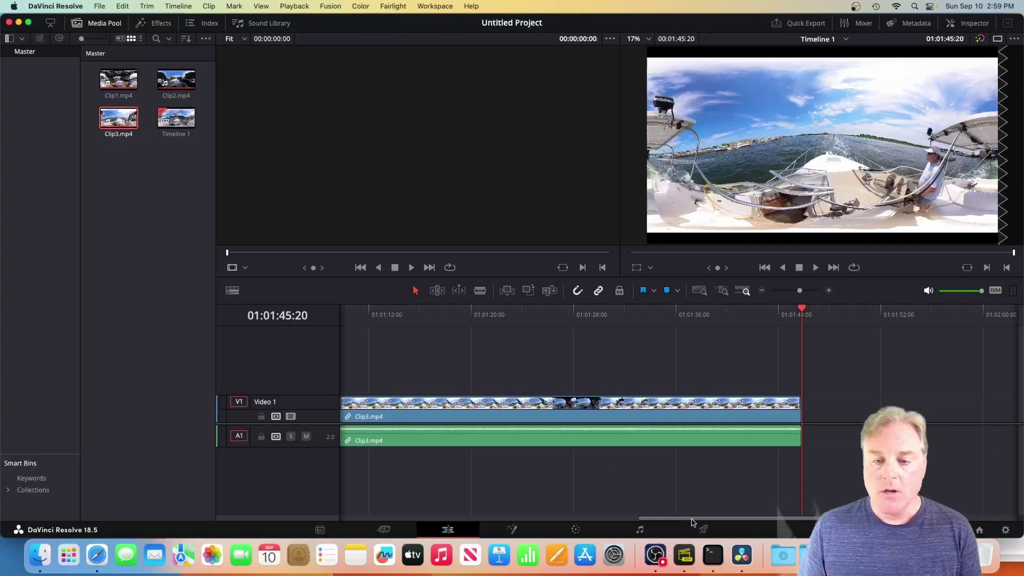
Step: Zoom the timeline out to fit all three clips and move the playhead back
left_click(790, 291)
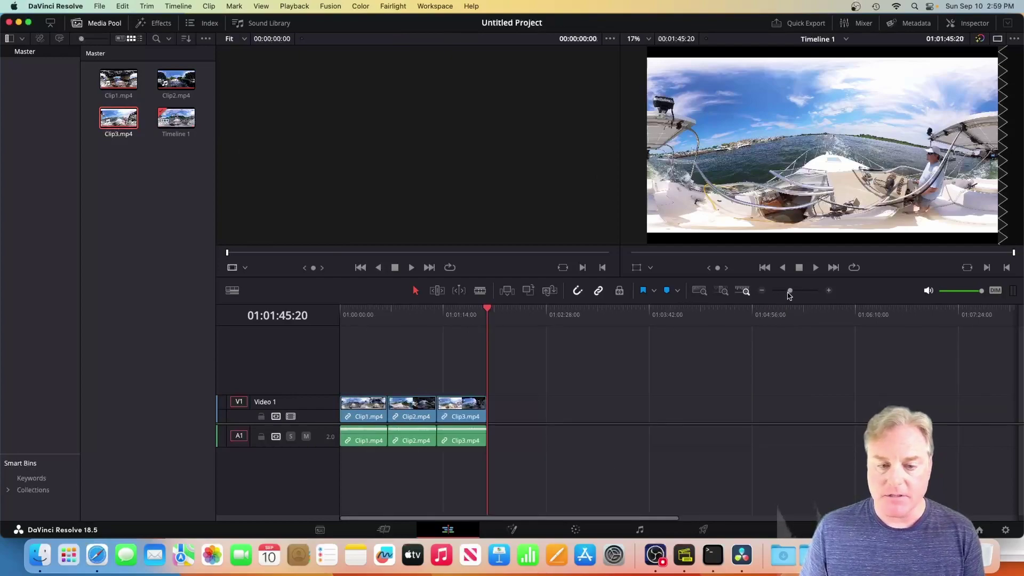
left_click_drag(792, 293, 794, 291)
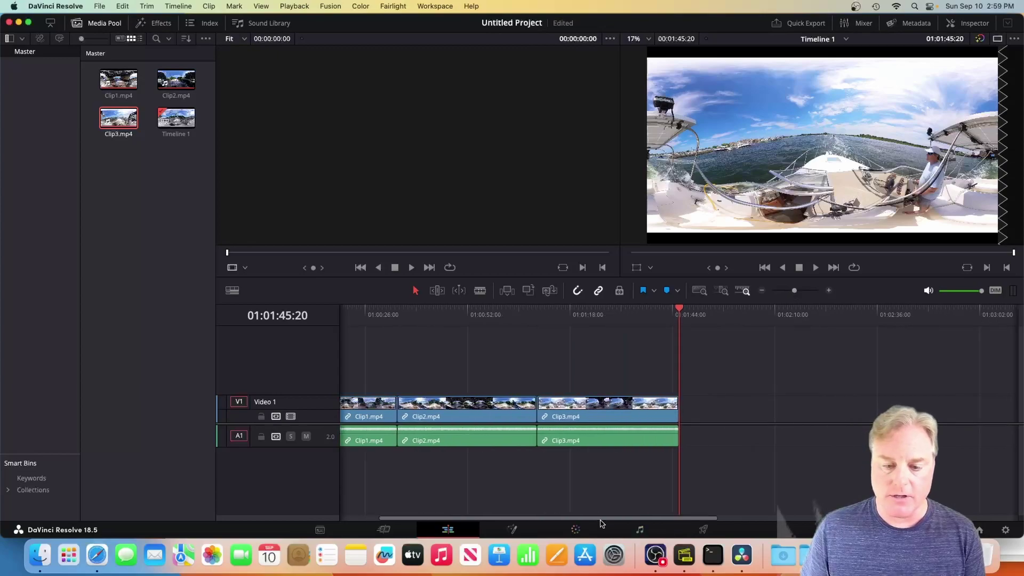
scroll(649, 379, "left", 5)
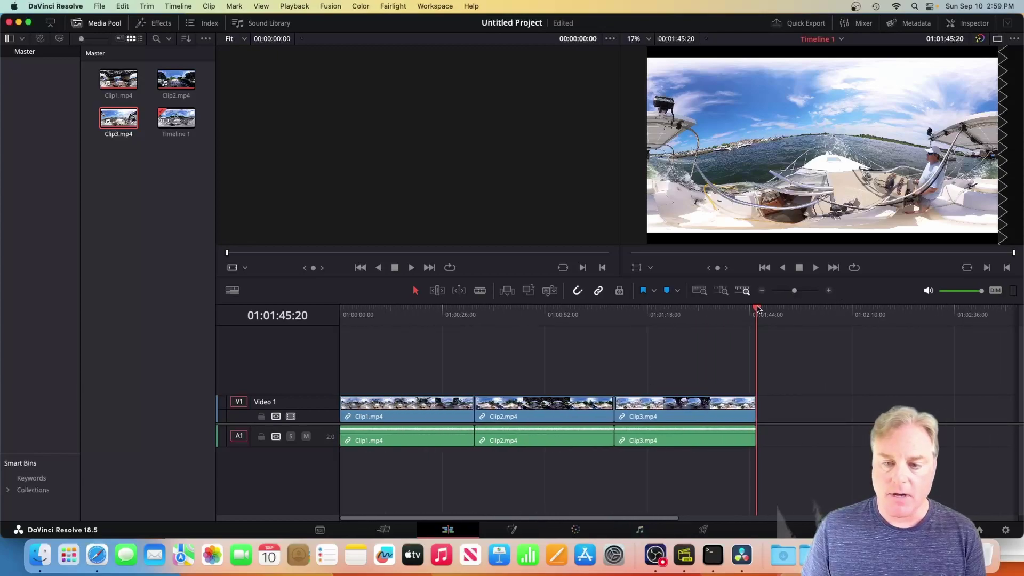
left_click_drag(753, 312, 340, 308)
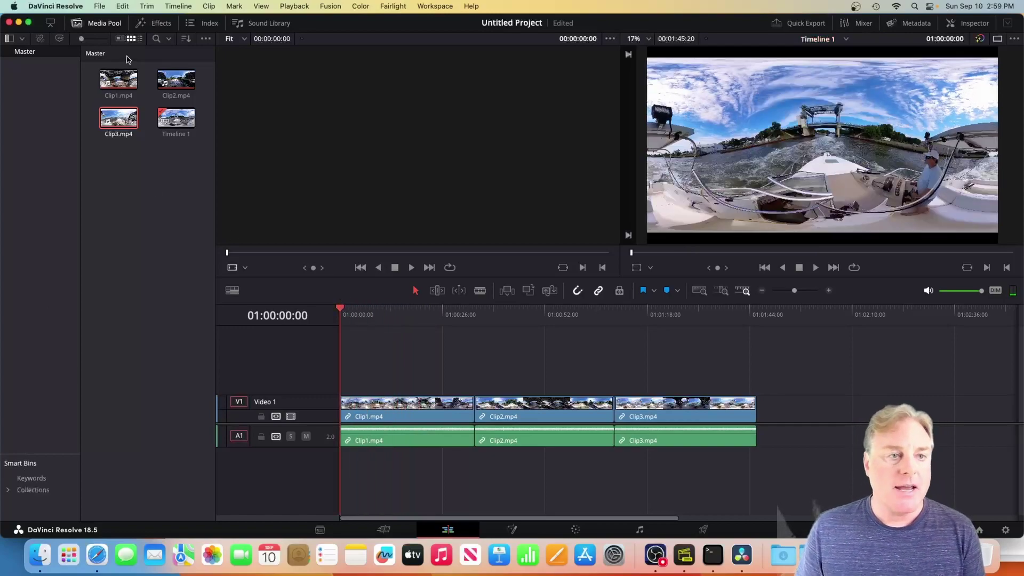
Step: Apply kvrReframe360Ultra from Toolbox > Effects to Clip1 on V1
left_click(157, 24)
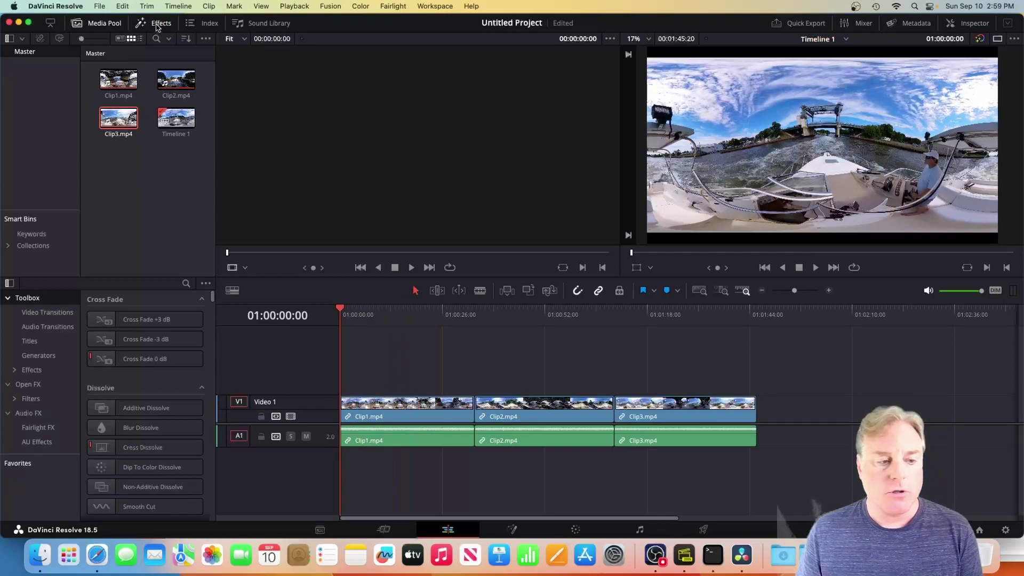
left_click(29, 370)
left_click_drag(214, 334, 222, 492)
left_click(162, 504)
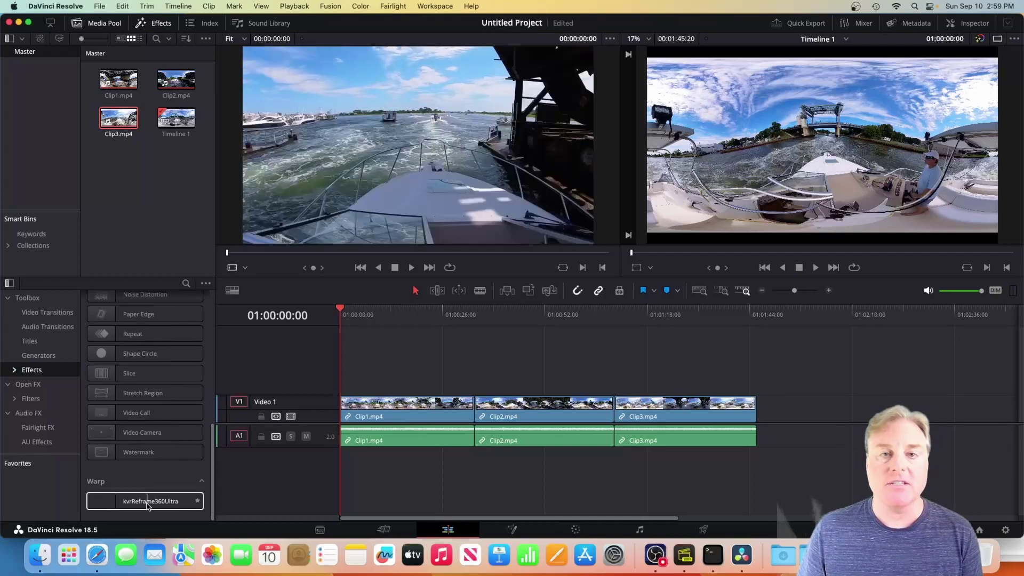
left_click(149, 506)
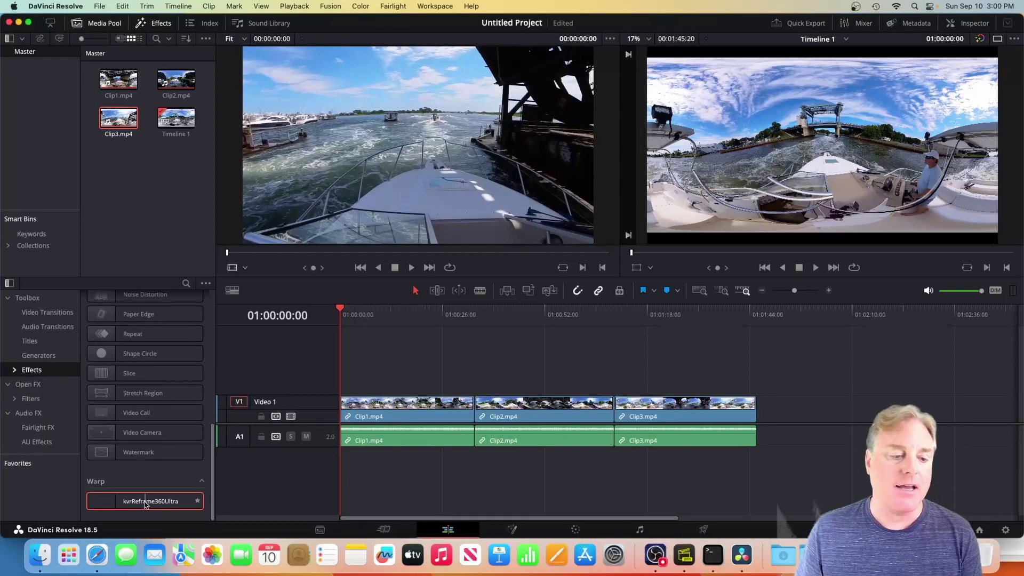
left_click_drag(145, 504, 397, 411)
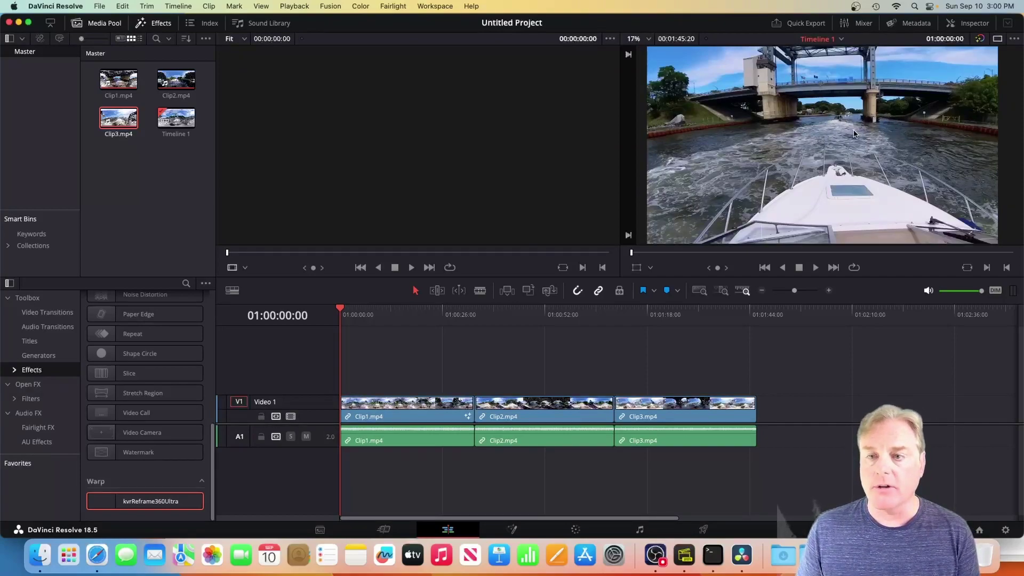
Step: Set the kvrReframe360Ultra Pitch to 14.3 in the Inspector's Effects tab
left_click(969, 23)
left_click(893, 64)
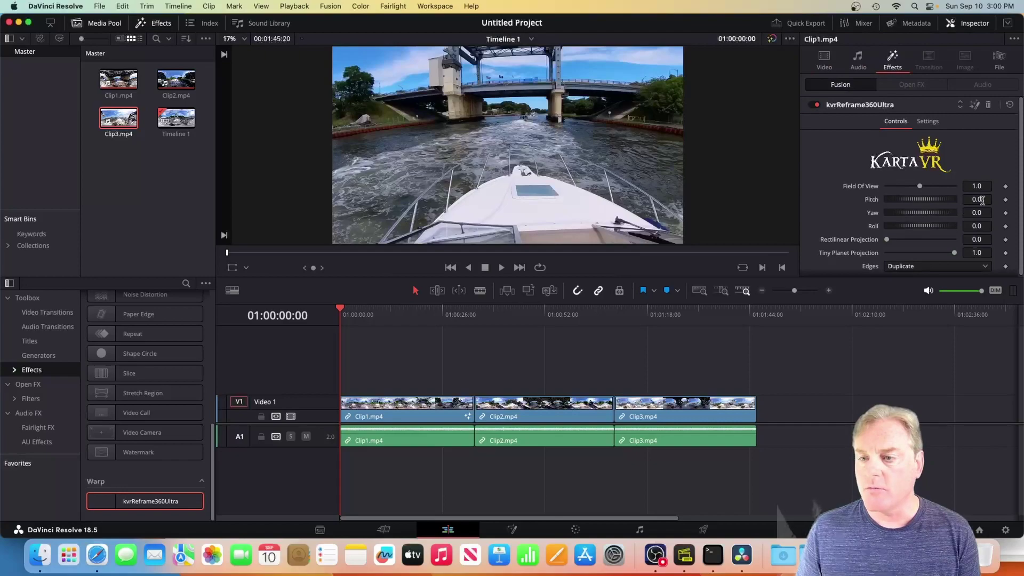
mouse_move(948, 205)
left_mouse_down()
mouse_move(984, 199)
mouse_move(934, 203)
left_mouse_up()
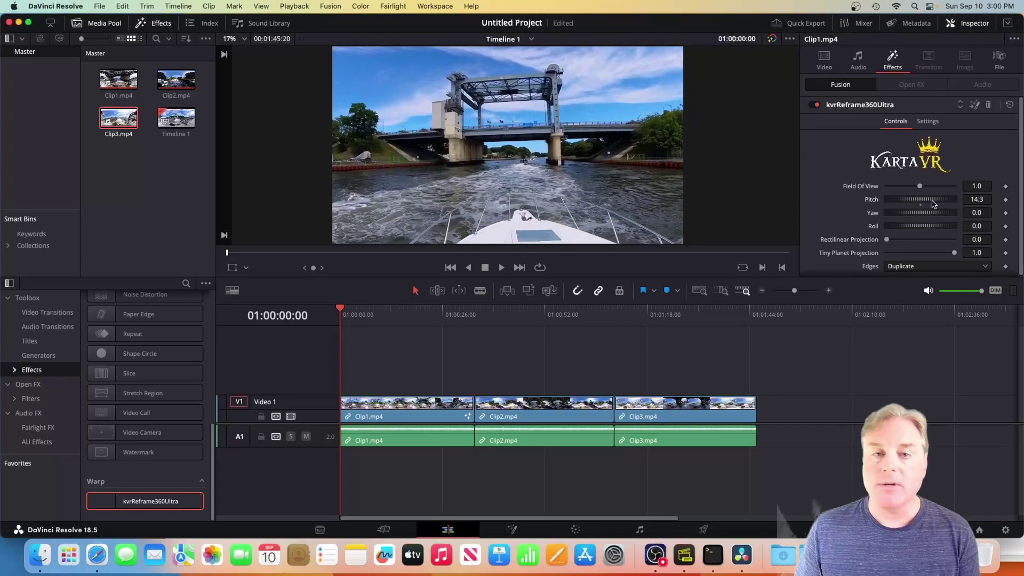
Step: Set mismatched resolution files to 'Stretch frame to all corners' in Image Scaling and save
left_click(1006, 531)
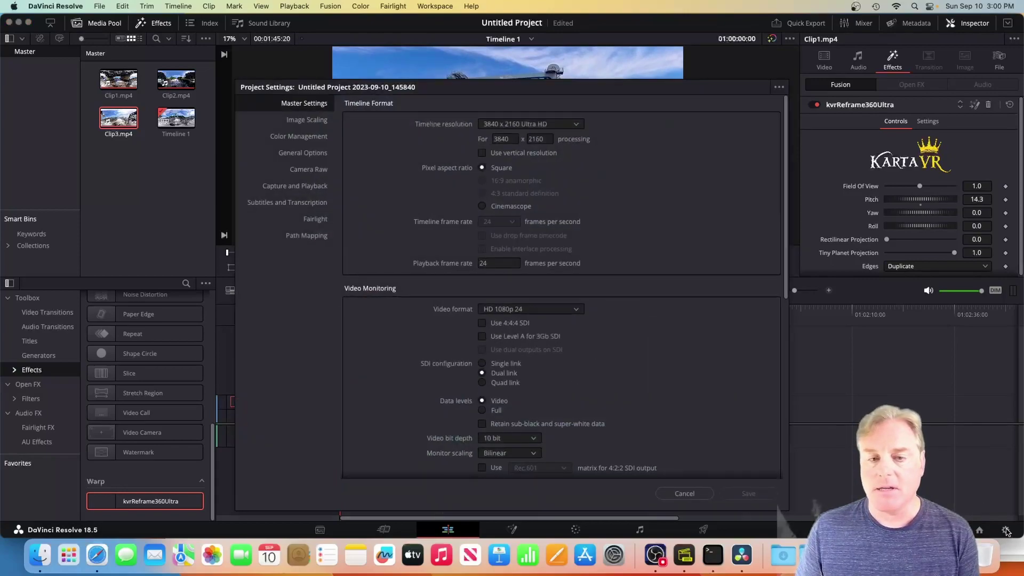
left_click(298, 123)
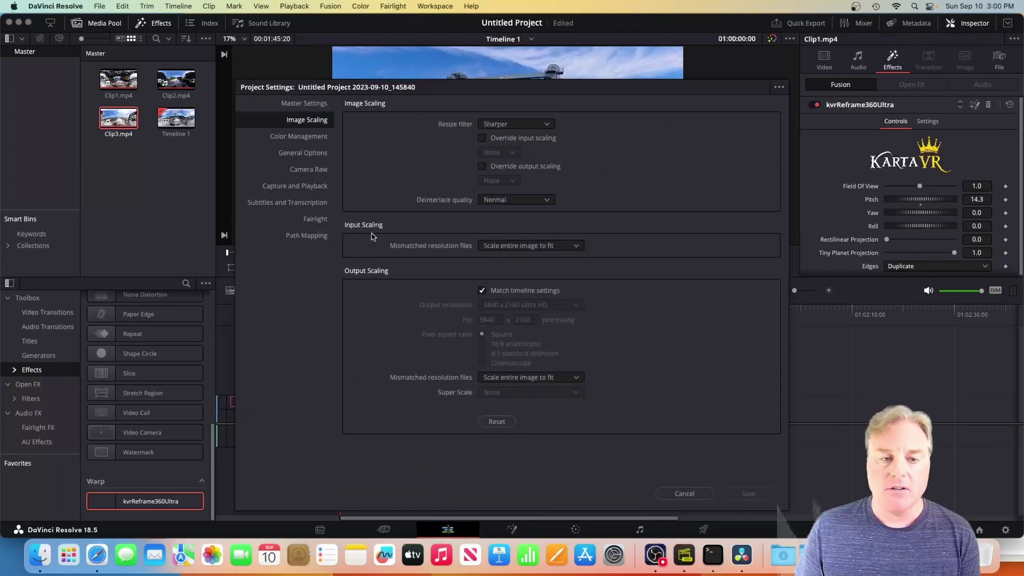
left_click(576, 247)
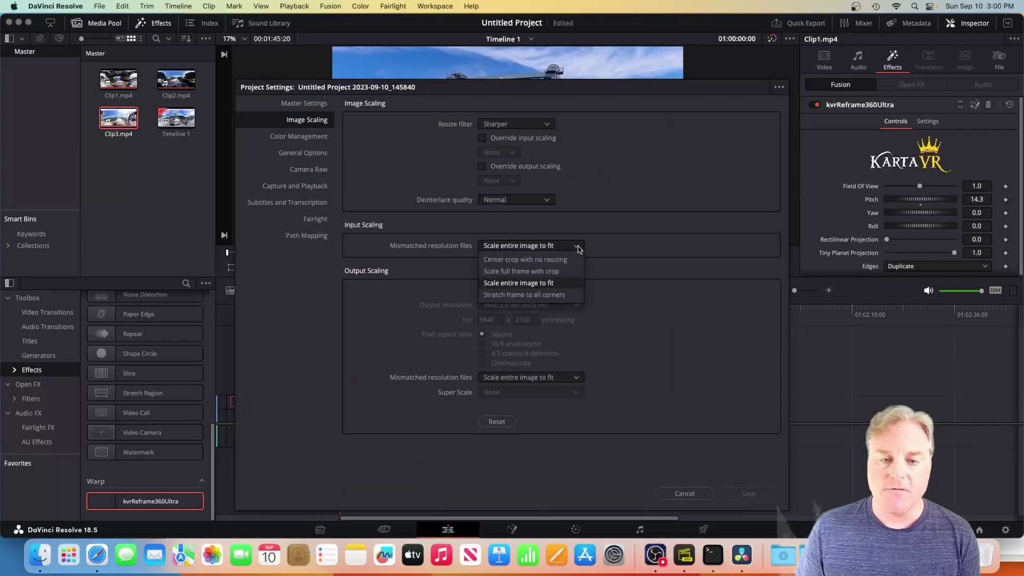
left_click(535, 297)
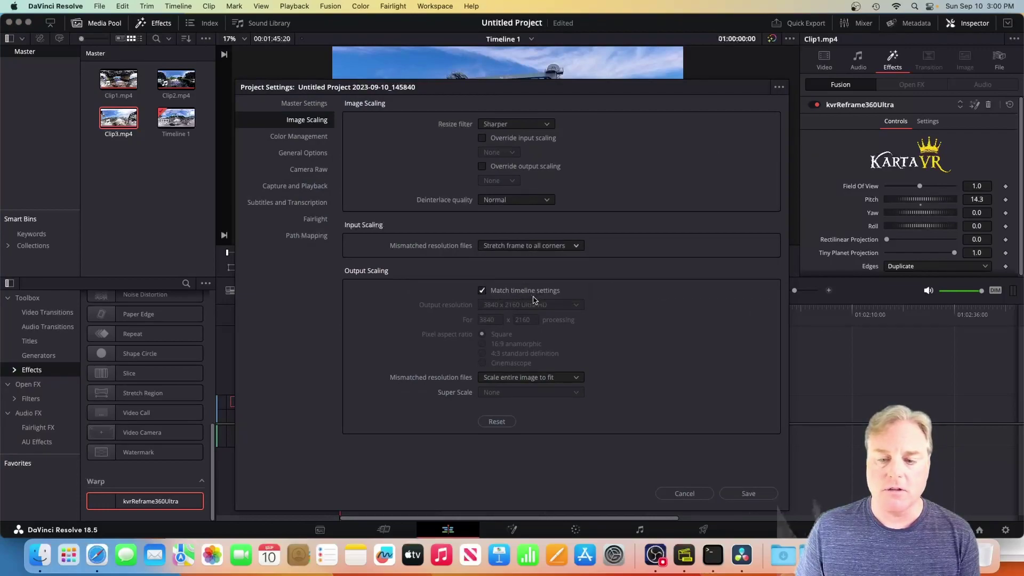
left_click(749, 495)
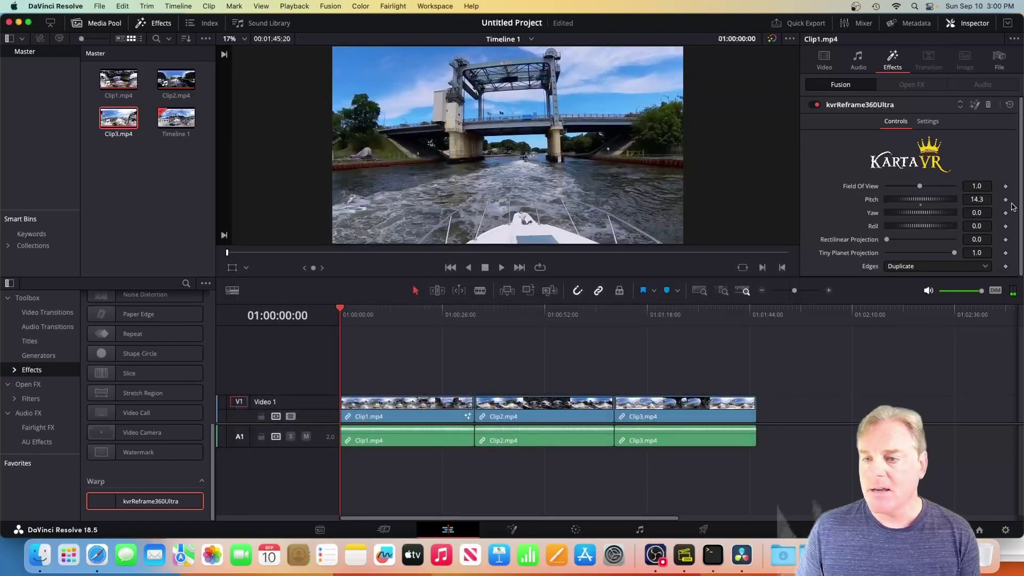
Step: Adjust Pitch to 10.4, then disable the kvrReframe360Ultra effect on Clip1
mouse_move(922, 201)
left_mouse_down()
mouse_move(948, 201)
mouse_move(872, 206)
mouse_move(920, 205)
left_mouse_up()
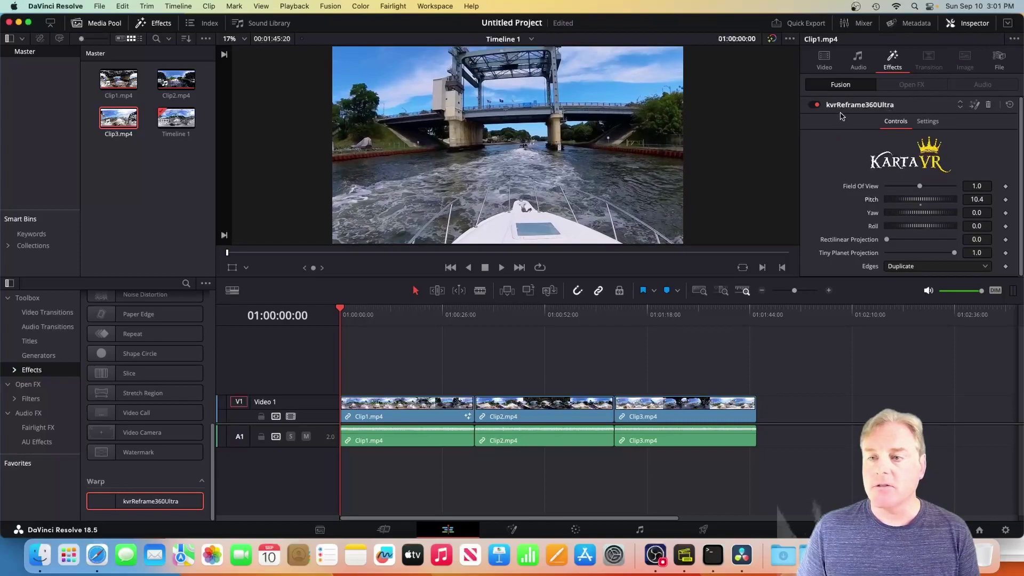
left_click(813, 105)
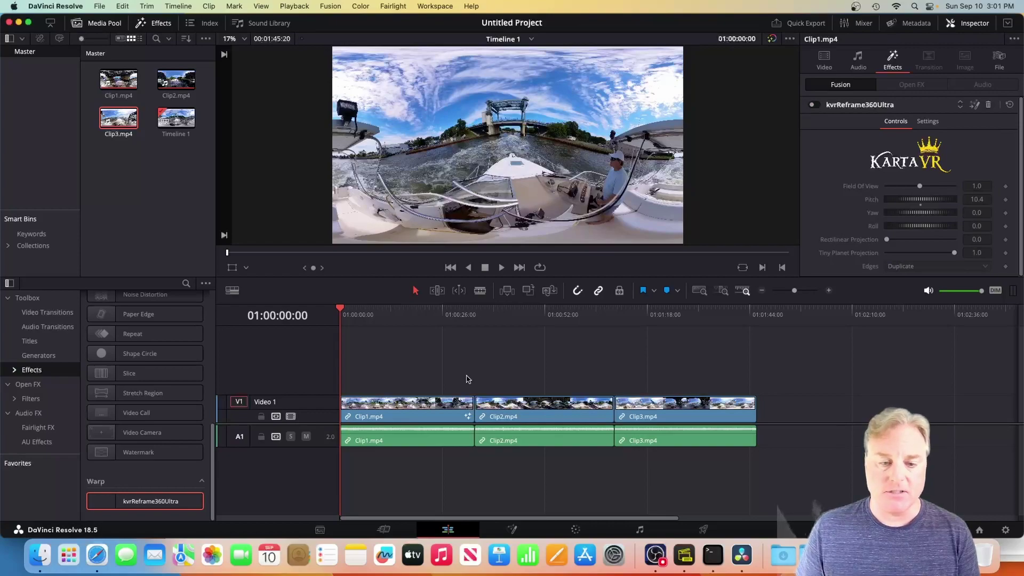
Step: Select Clip1, then select the Clip1/Clip2 edit point until it turns red
left_click(466, 407)
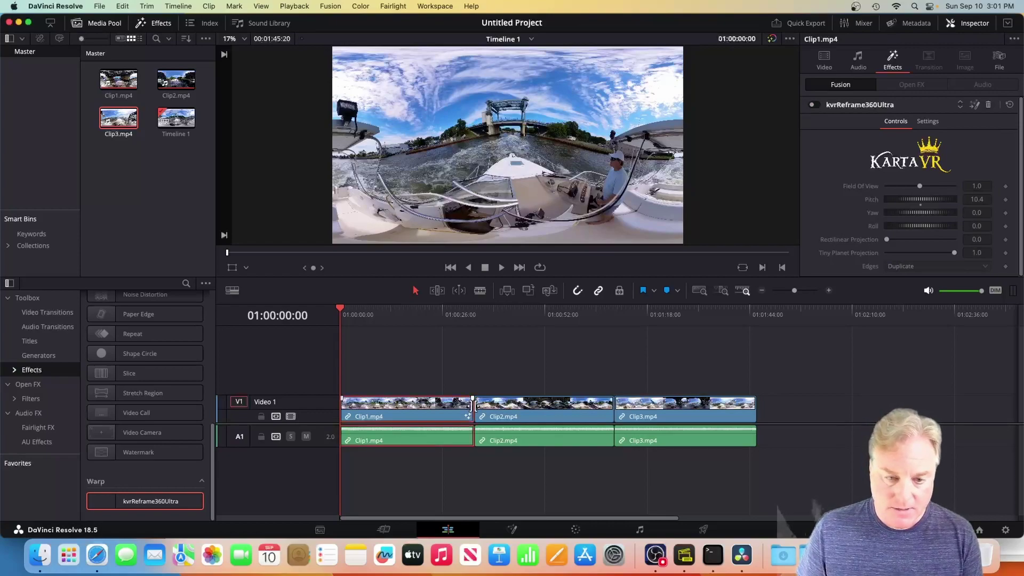
left_click(471, 406)
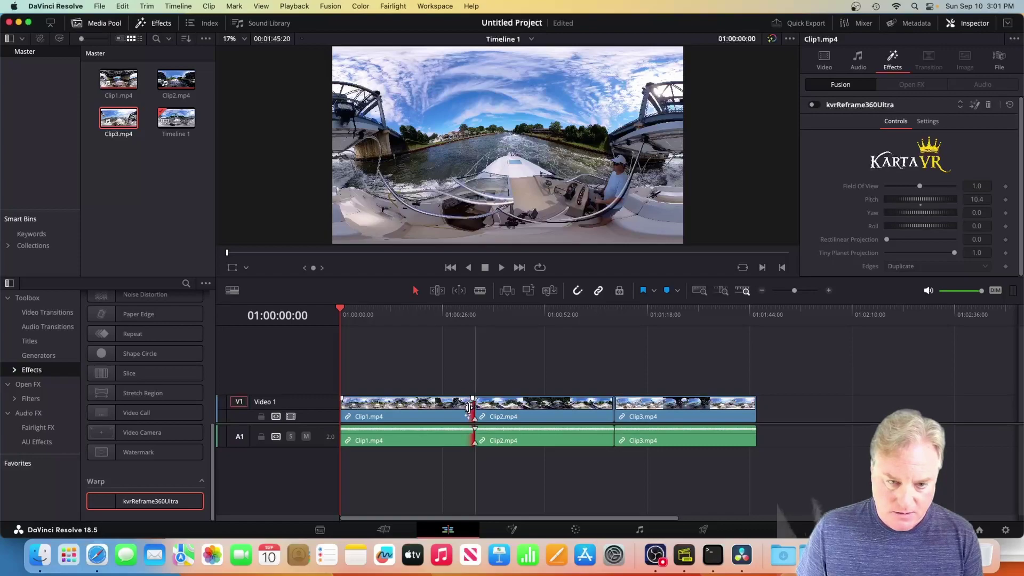
left_click(476, 409)
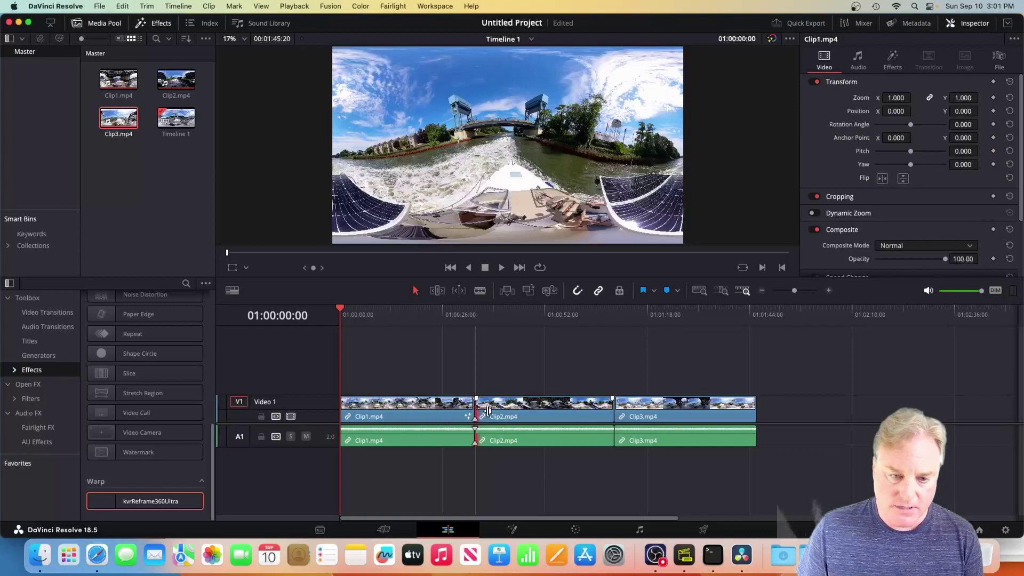
left_click(477, 411)
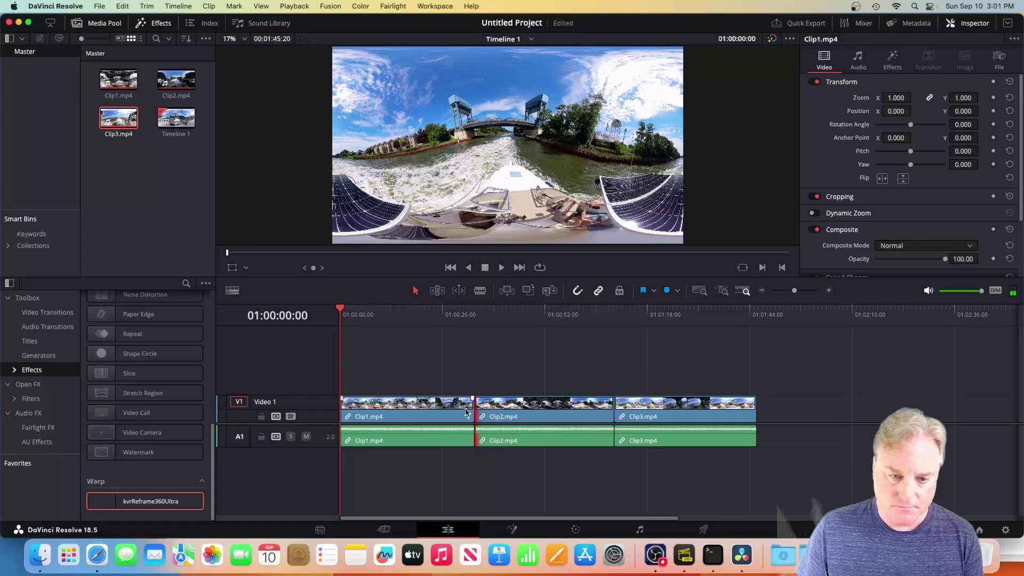
left_click(466, 410)
left_click(474, 411)
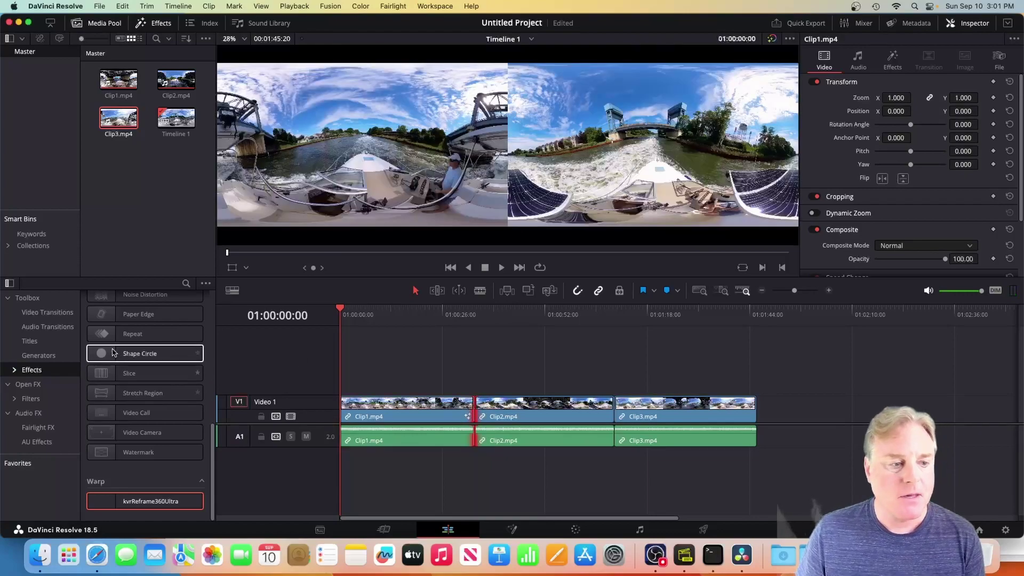
Step: Apply the Radial Wipe transition to the Clip1/Clip2 cut from Video Transitions
left_click(56, 314)
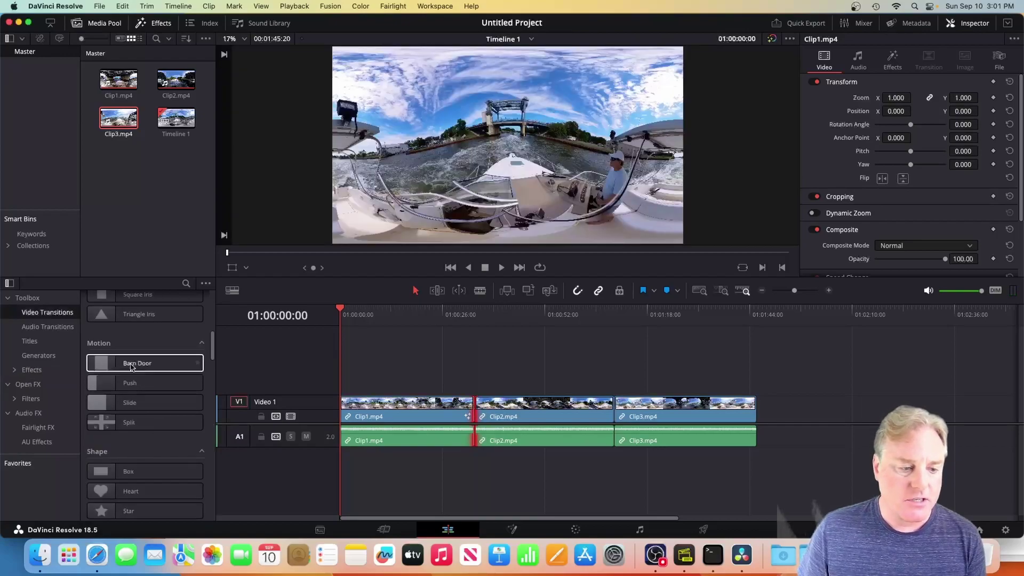
scroll(131, 368, "down", 6)
scroll(132, 372, "down", 3)
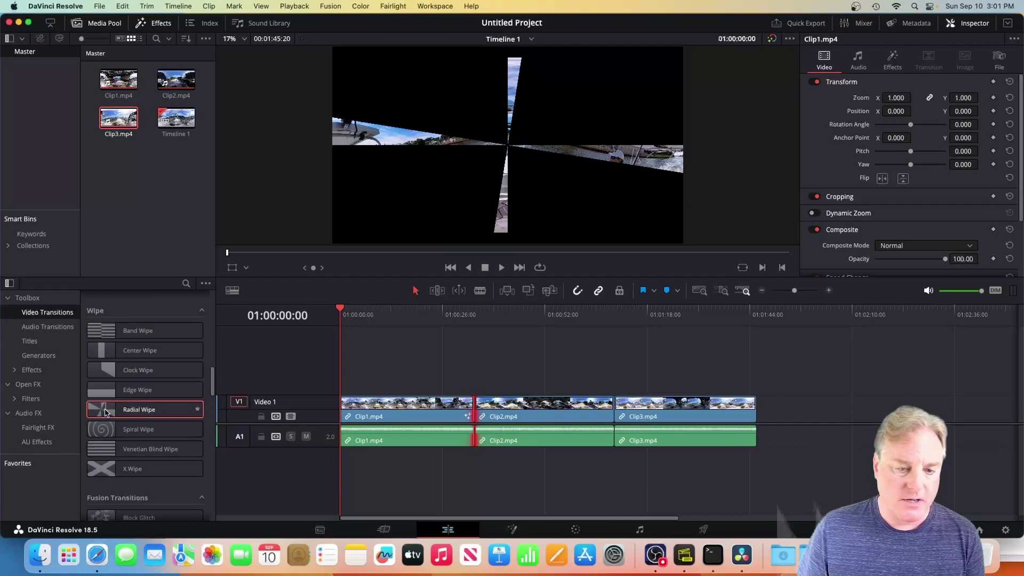
left_click_drag(105, 412, 462, 417)
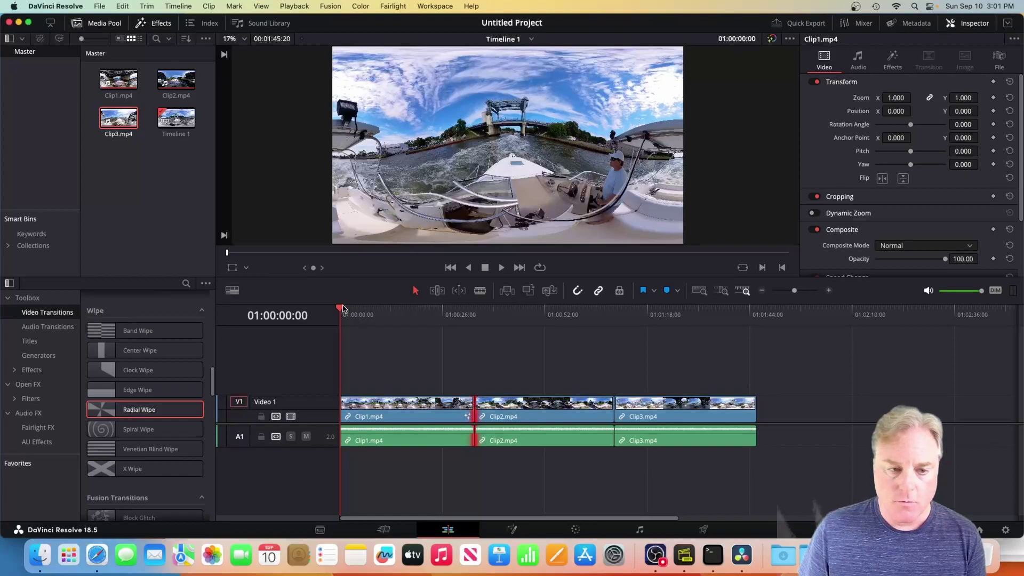
Step: Scrub and play across the Clip1/Clip2 cut, then drag Clip1's end edge shorter
left_click_drag(343, 308, 465, 323)
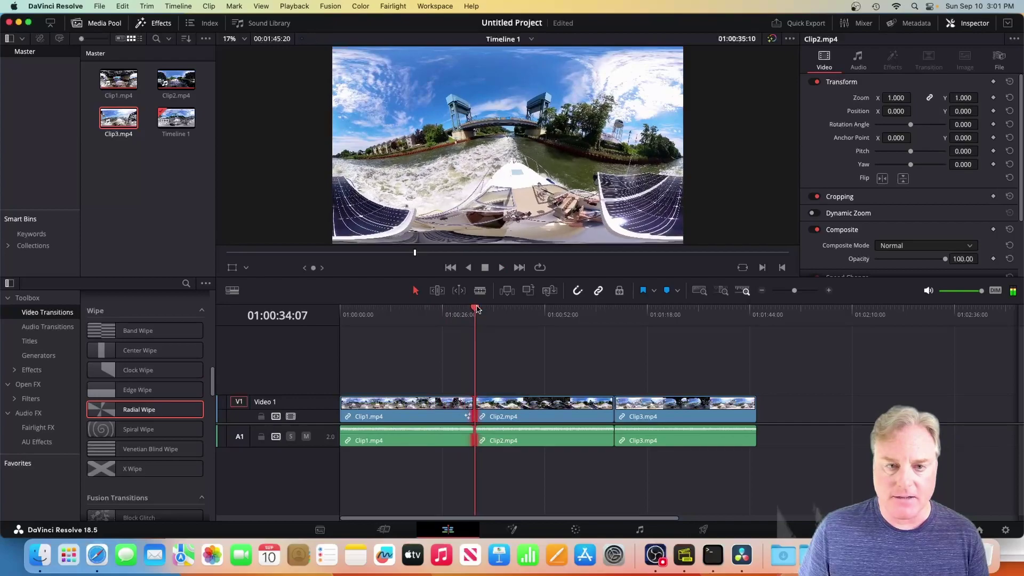
mouse_move(466, 317)
left_mouse_down()
mouse_move(457, 314)
mouse_move(468, 315)
left_mouse_up()
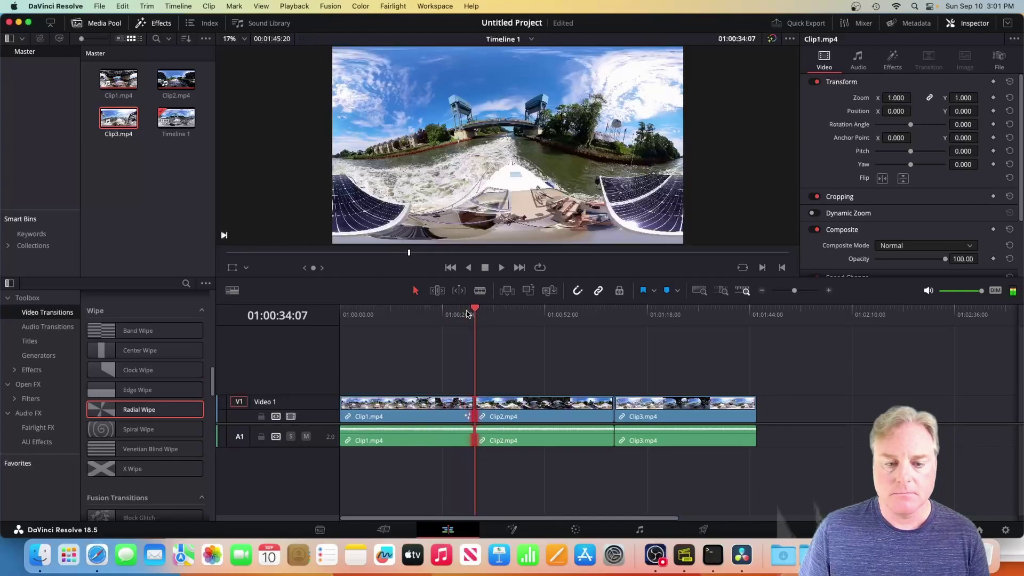
key("space")
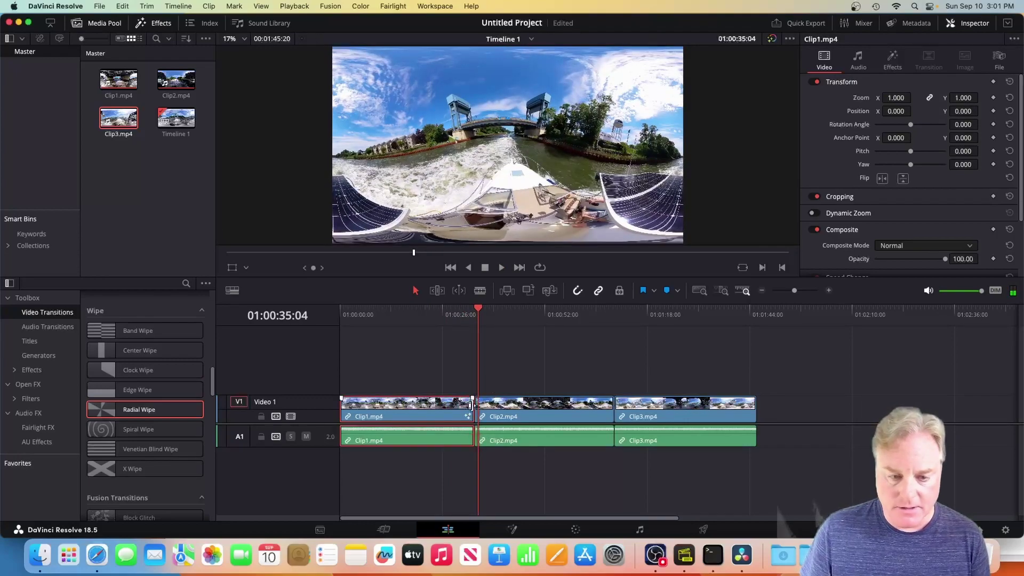
mouse_move(468, 406)
left_mouse_down()
mouse_move(459, 407)
mouse_move(499, 411)
mouse_move(487, 410)
left_mouse_up()
Step: Finish trimming Clip1, slide Clip3 against Clip2, and place the Radial Wipe on the cut
left_click(479, 409)
left_click_drag(637, 410, 625, 411)
left_click_drag(477, 314, 451, 319)
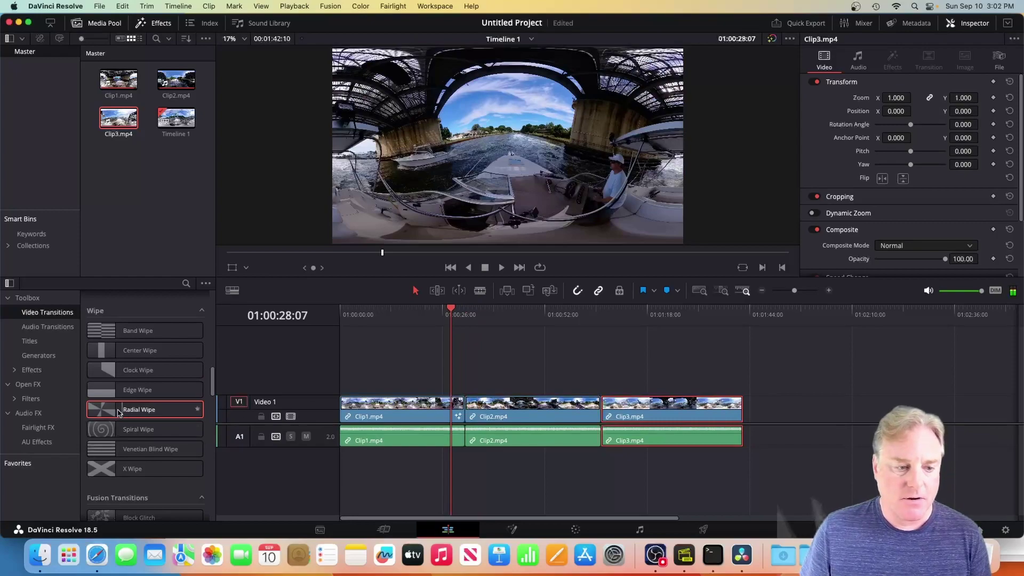
left_click_drag(122, 410, 462, 411)
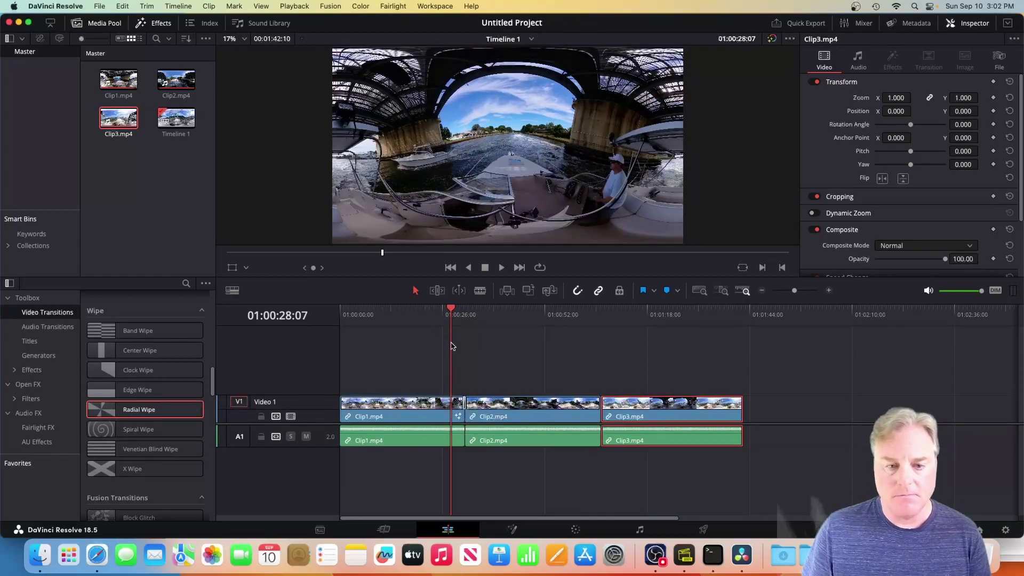
Step: Play the first cut twice, then park the playhead at 01:00:25:10
left_click(453, 346)
key("space")
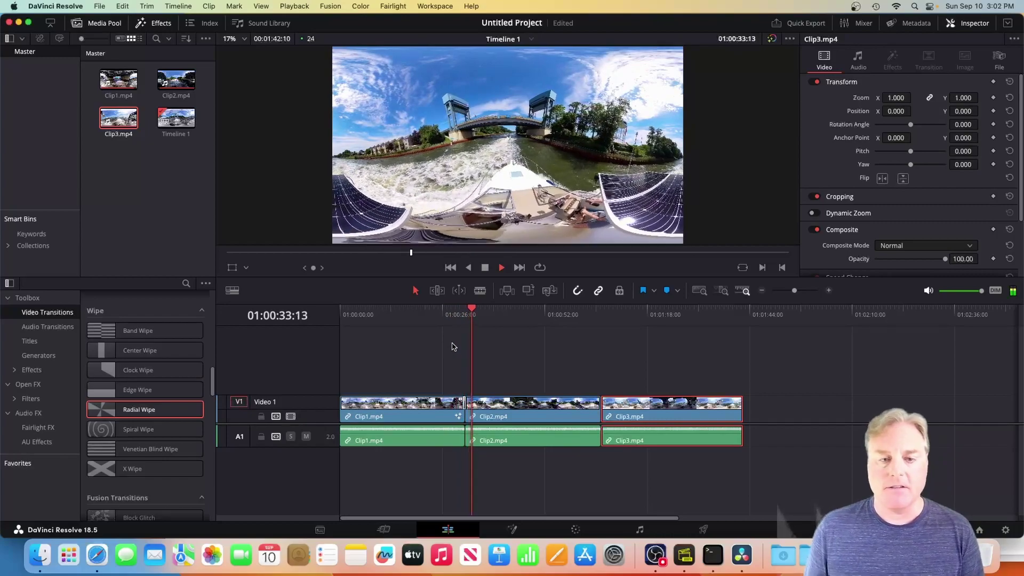
left_click_drag(465, 314, 453, 315)
key("space")
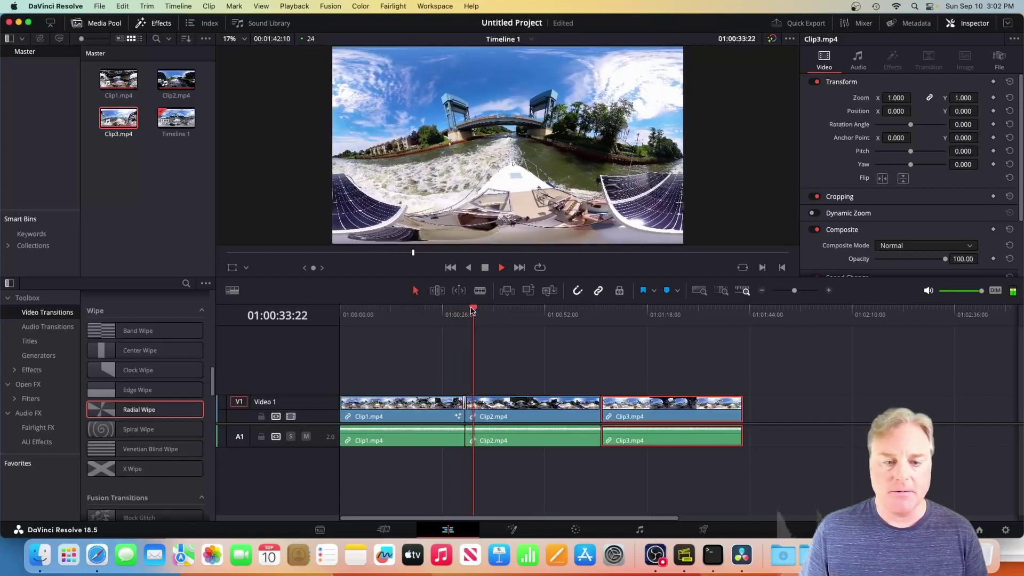
key("space")
left_click(441, 316)
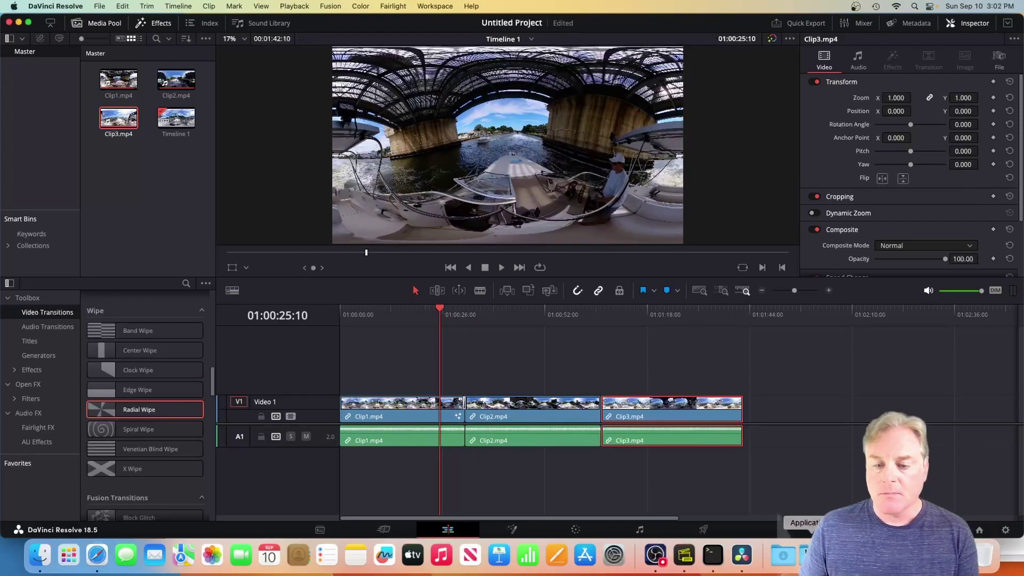
Step: On the Deliver page, set the render output to 360mix.mov in the 360mix folder
left_click(704, 530)
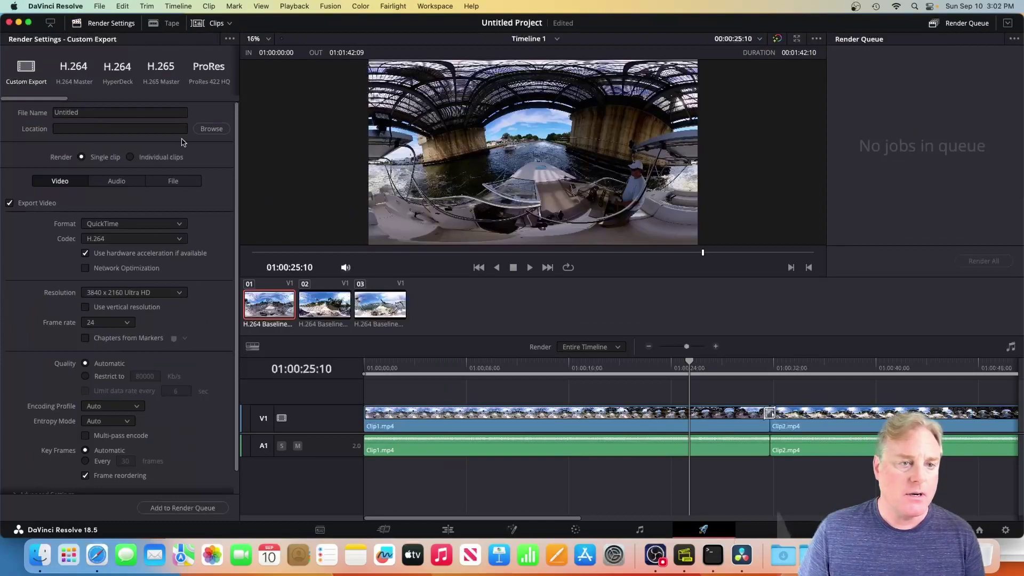
left_click(204, 130)
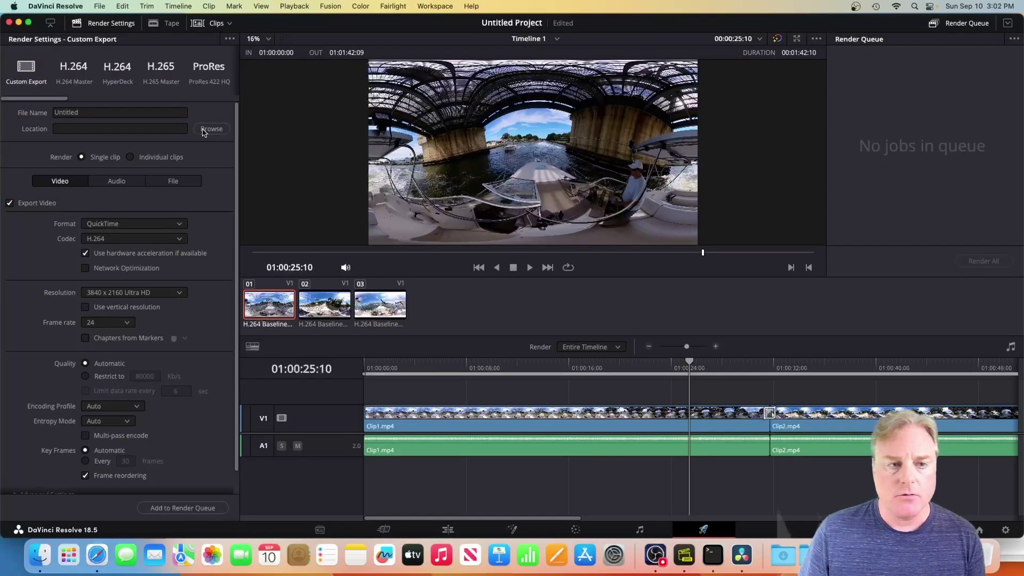
left_click(522, 200)
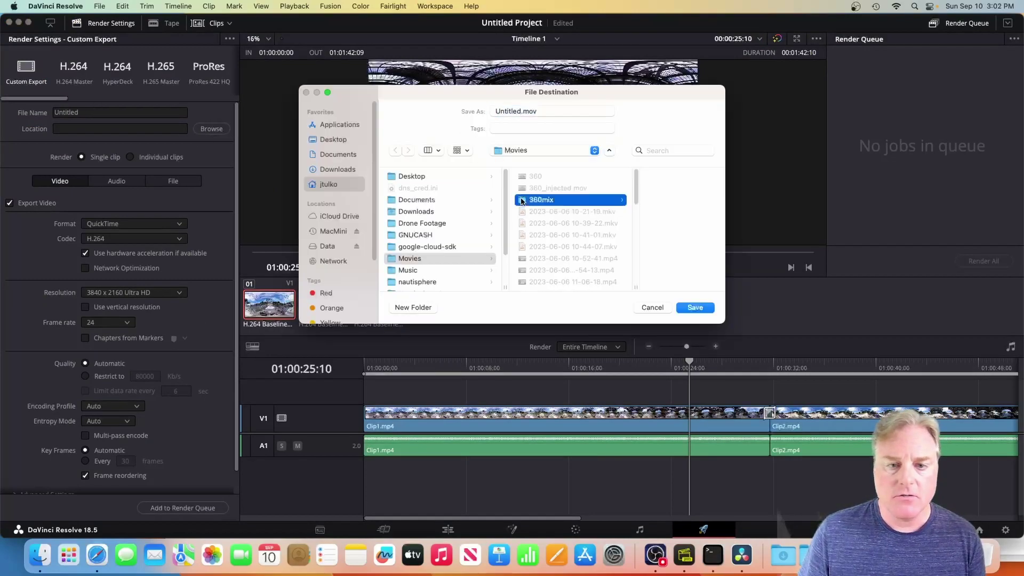
double_click(521, 111)
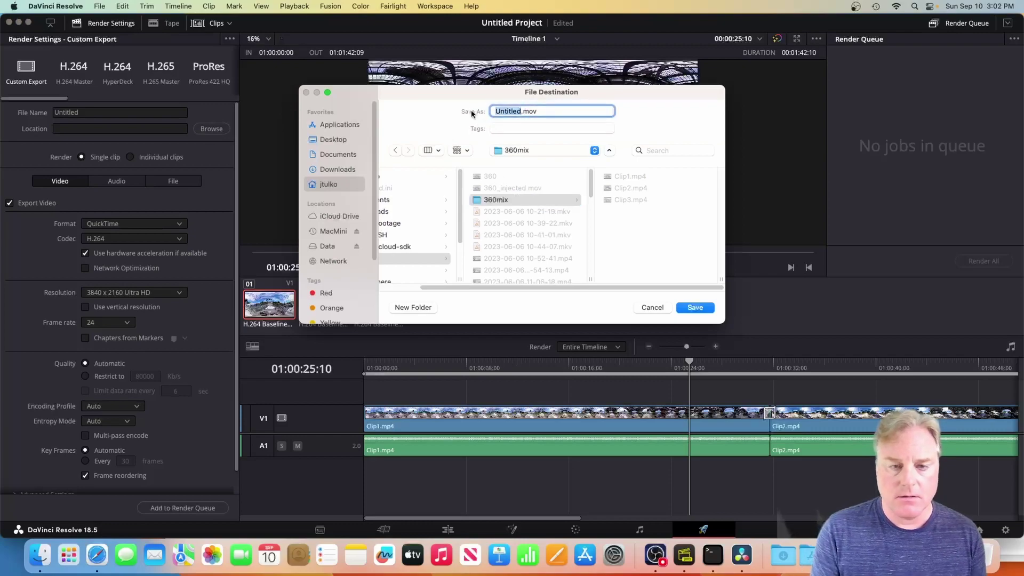
key("BackSpace")
type("36")
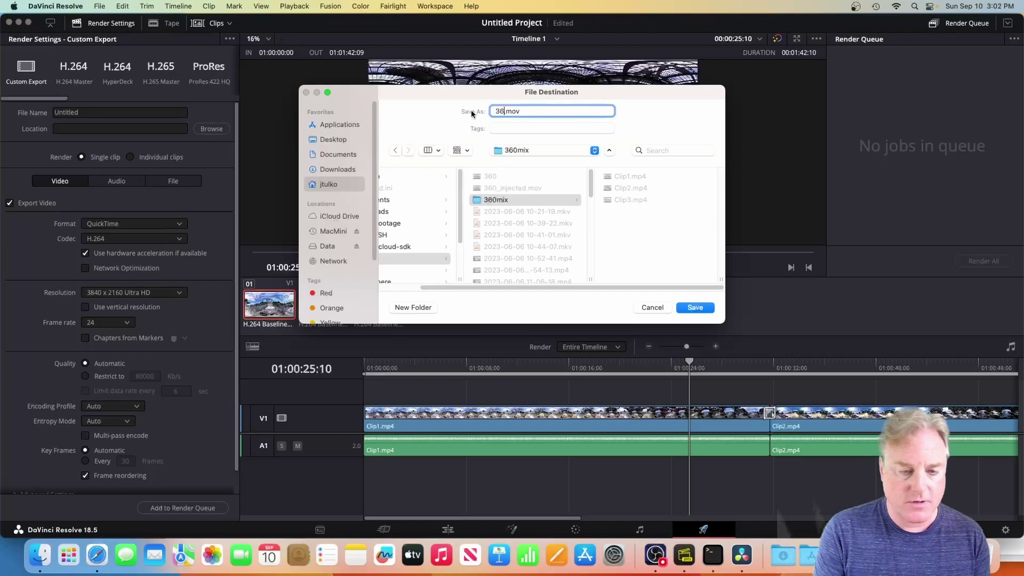
type("0mix")
key("Return")
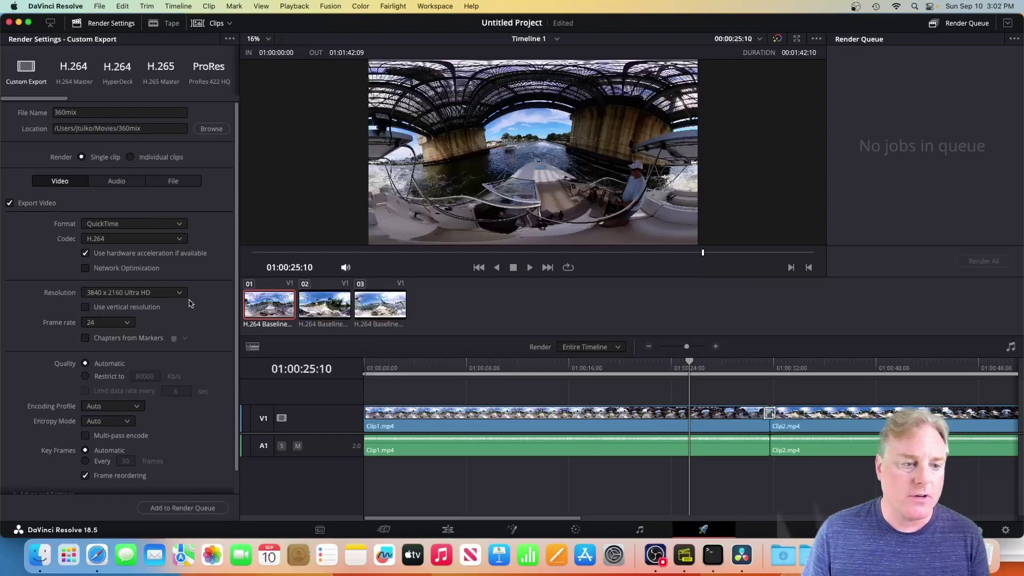
scroll(209, 303, "down", 2)
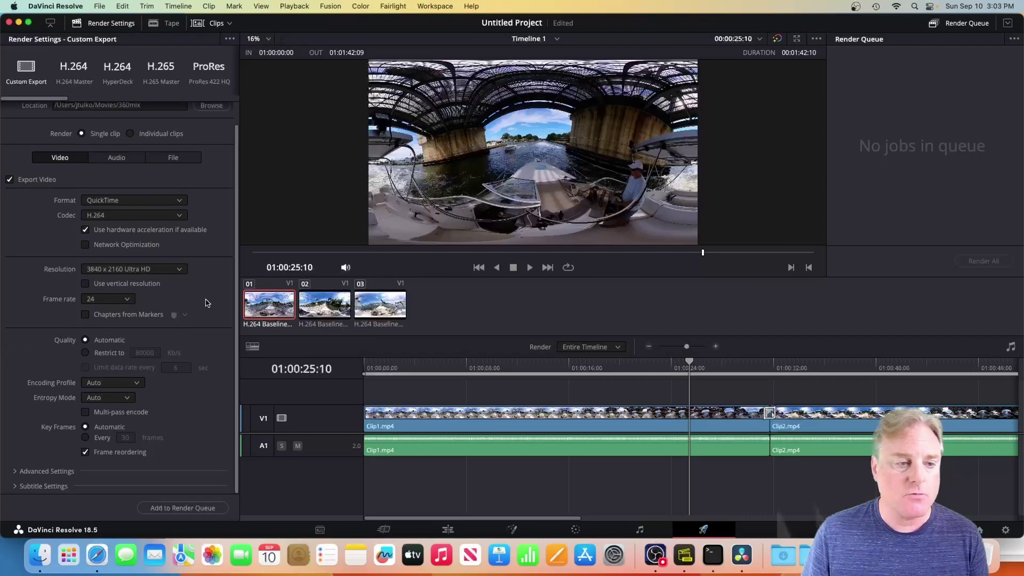
scroll(192, 215, "up", 2)
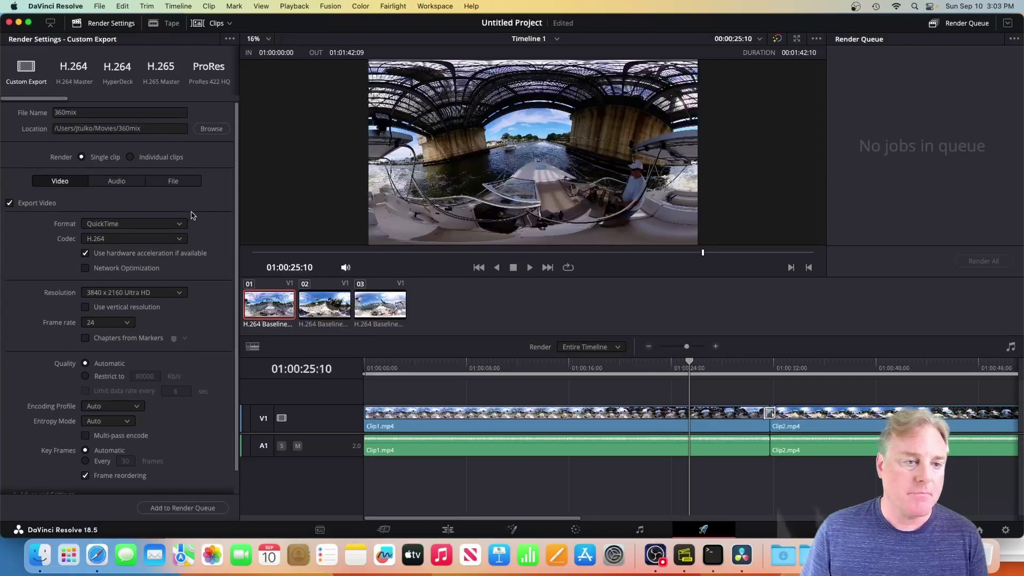
Step: Queue Timeline 1 as a render job and render Job 1 to 360mix.mov
left_click(175, 509)
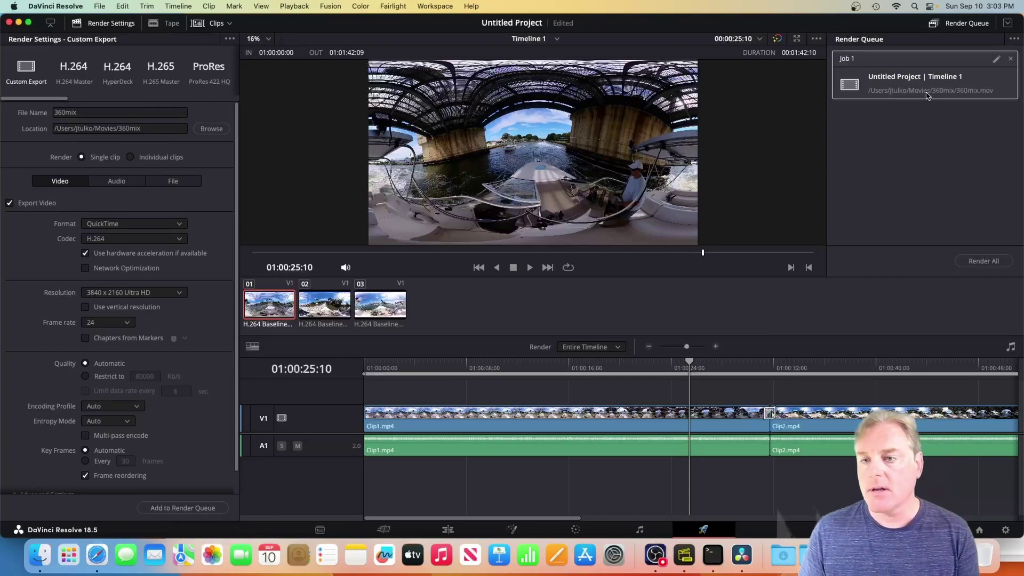
left_click(984, 261)
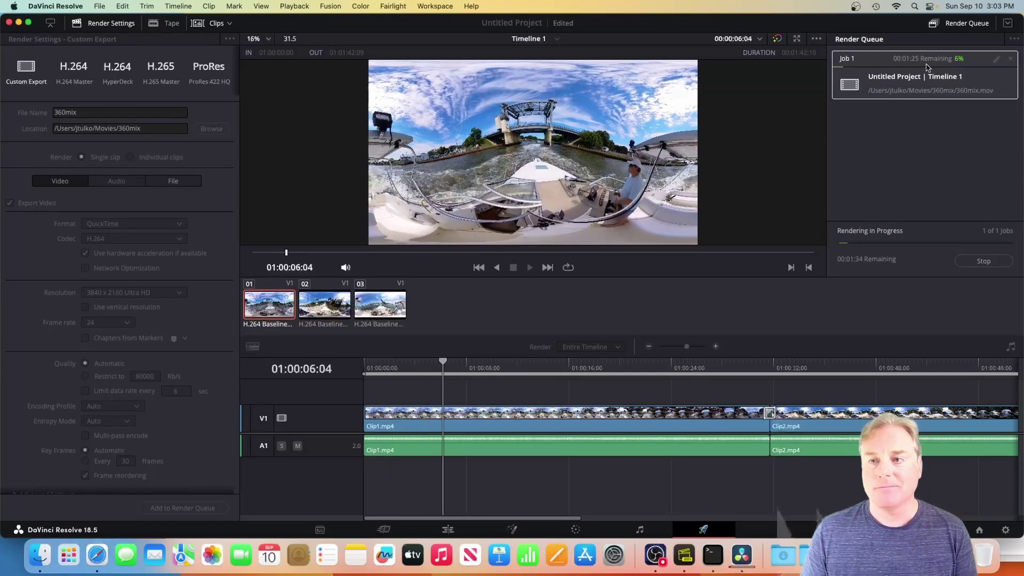
left_click(856, 6)
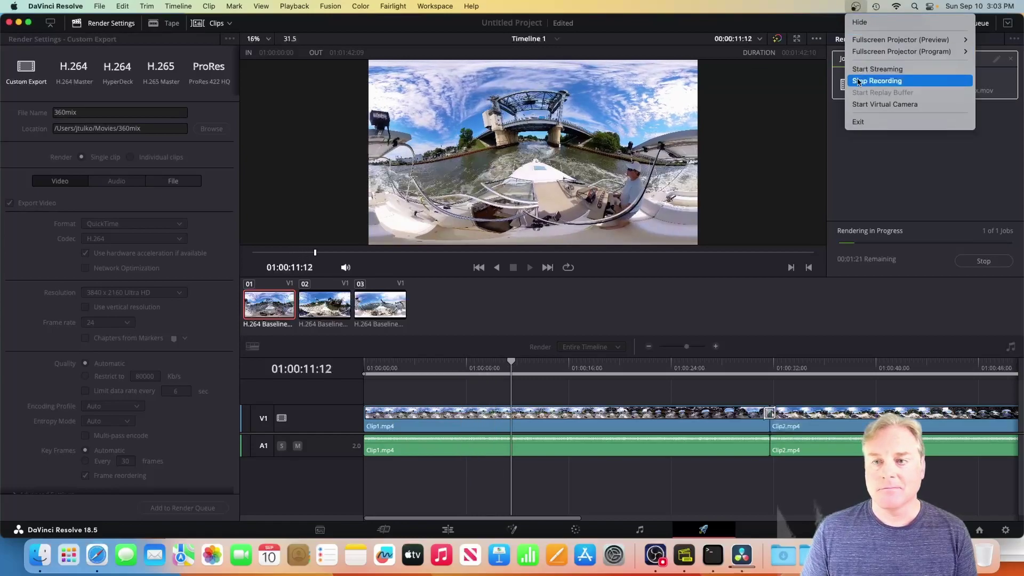
left_click(858, 81)
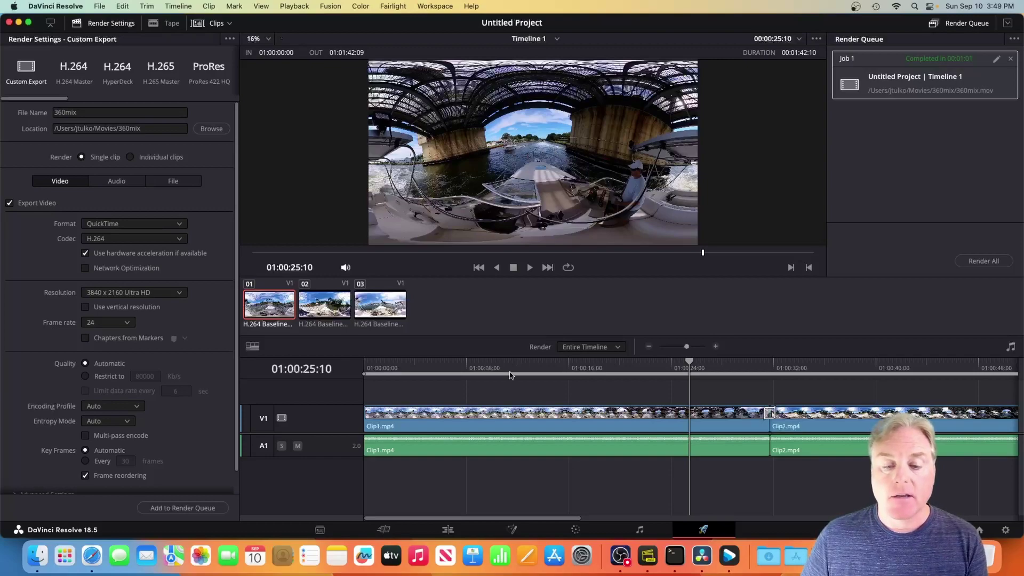
Step: On the Edit page, delete the kvrReframe360Ultra filter from Clip1.mp4 in the Inspector
left_click(447, 531)
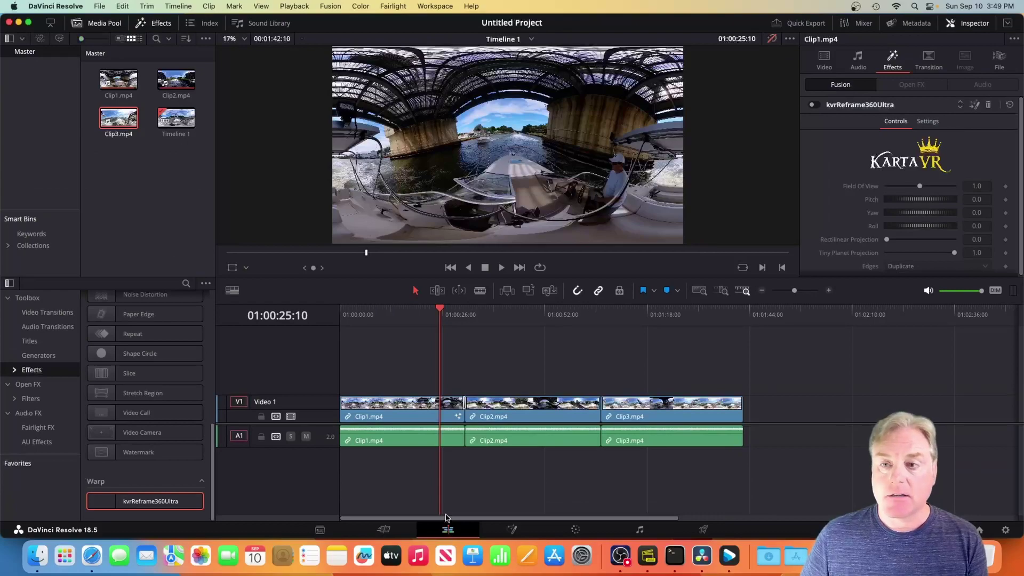
left_click(963, 24)
left_click(963, 24)
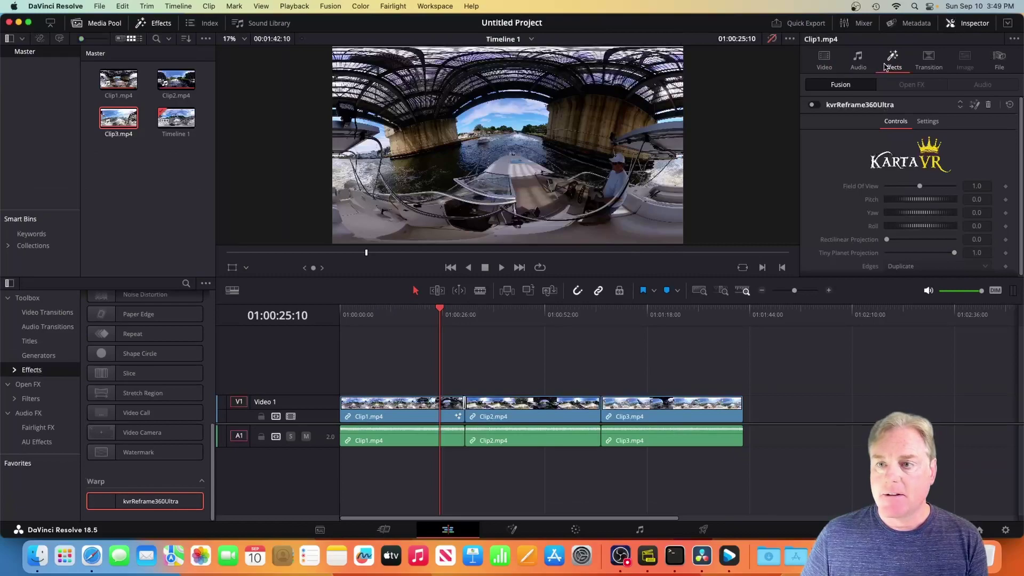
left_click(827, 62)
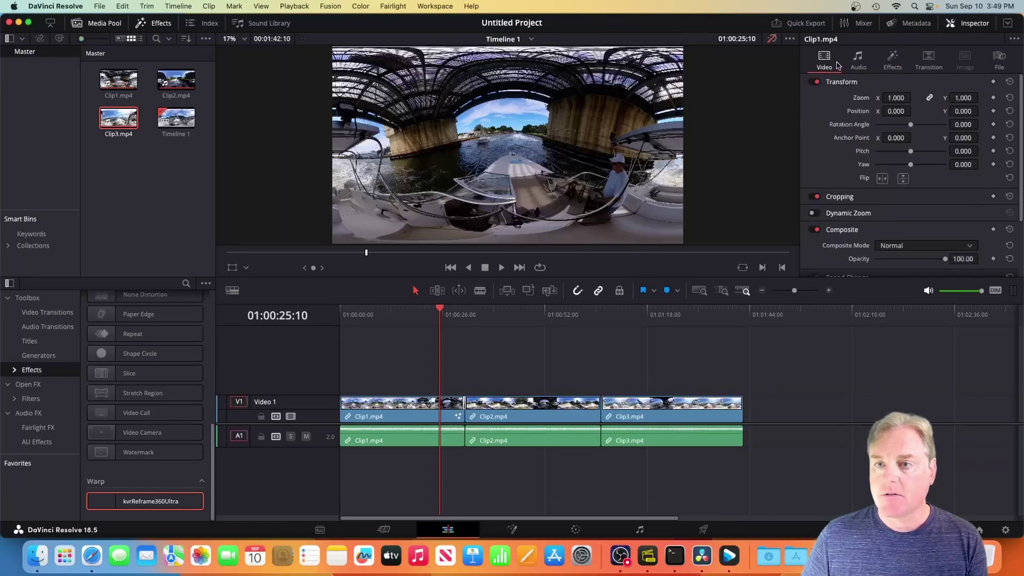
left_click(893, 62)
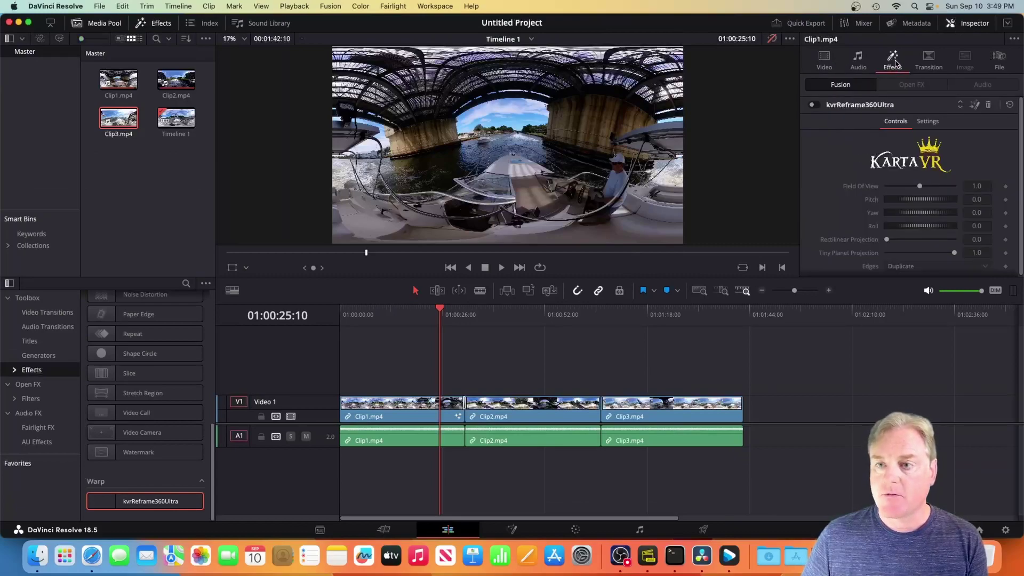
left_click(989, 106)
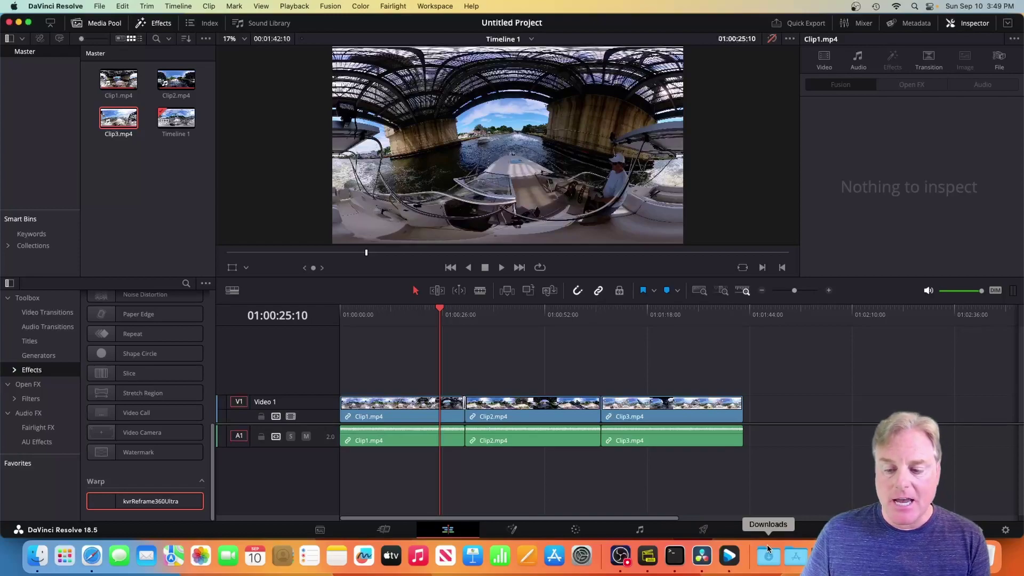
Step: Open the 'Releases · google/spatial-media' result and read the v2.1 release notes
left_click(90, 556)
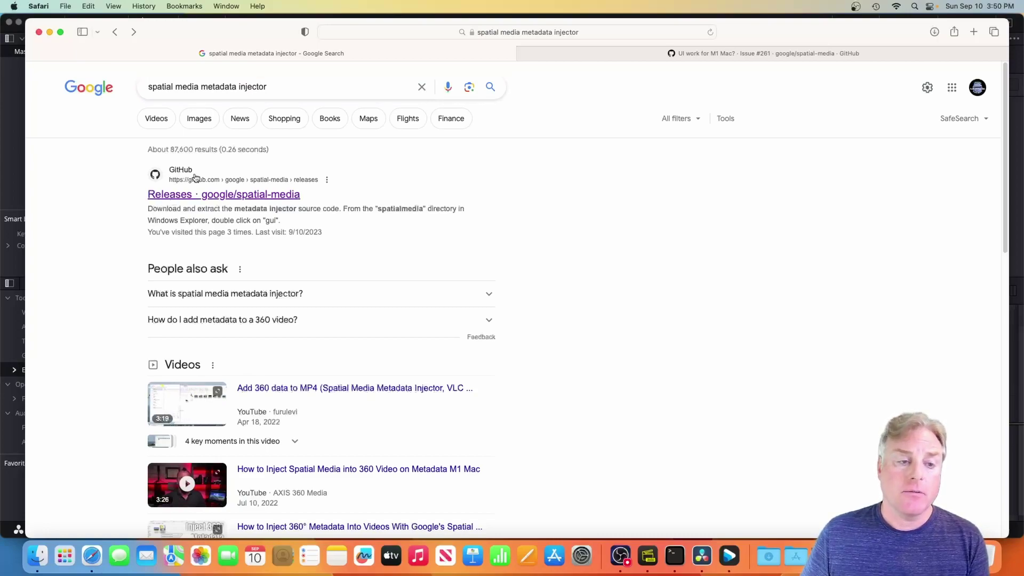
left_click(177, 200)
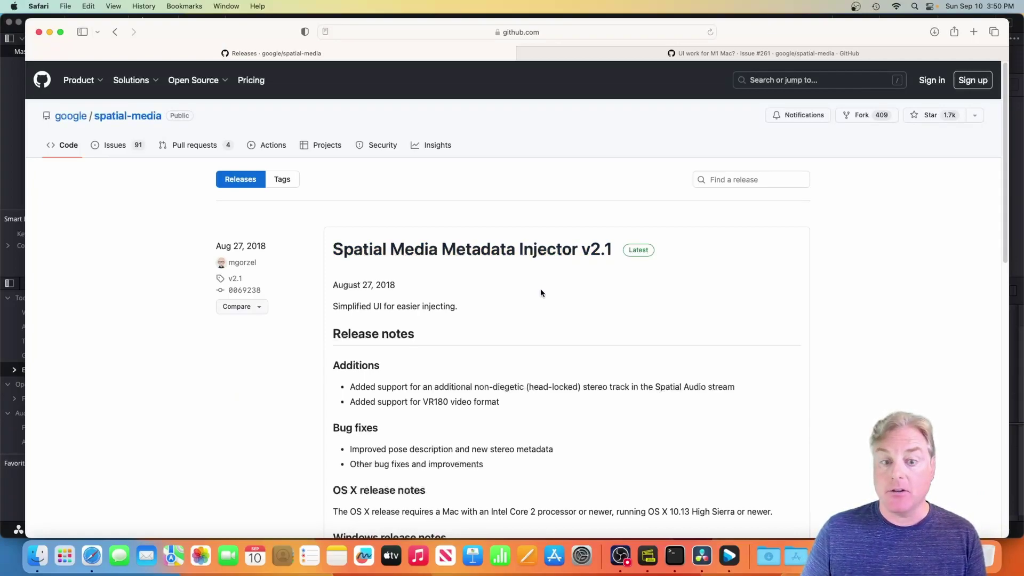
scroll(542, 292, "down", 5)
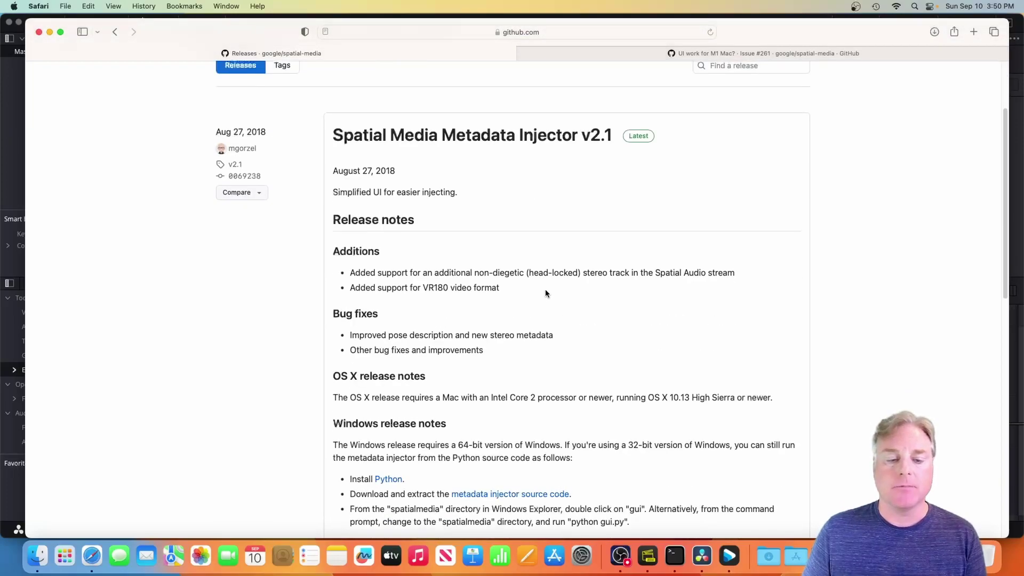
scroll(545, 292, "down", 2)
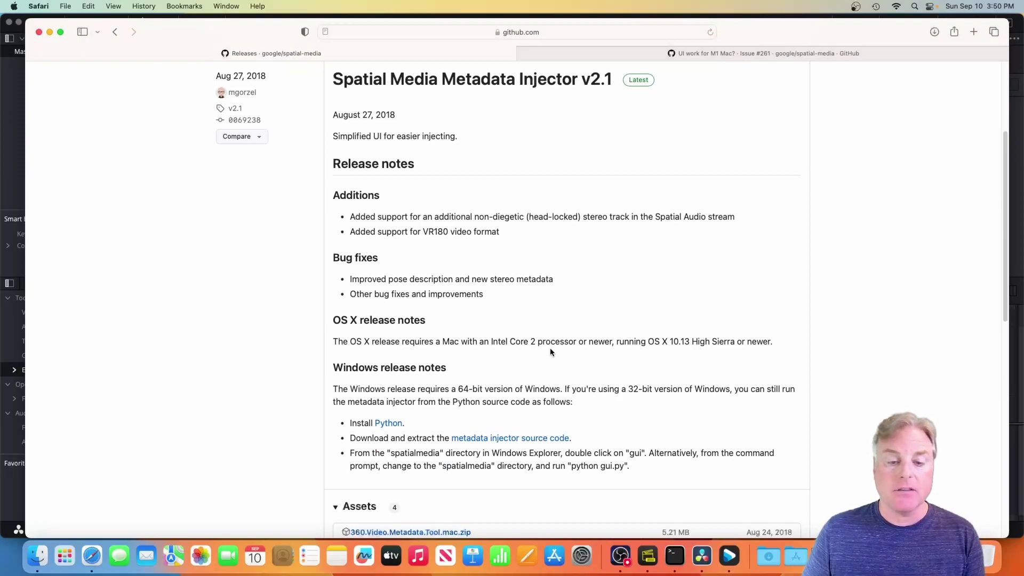
scroll(549, 352, "up", 7)
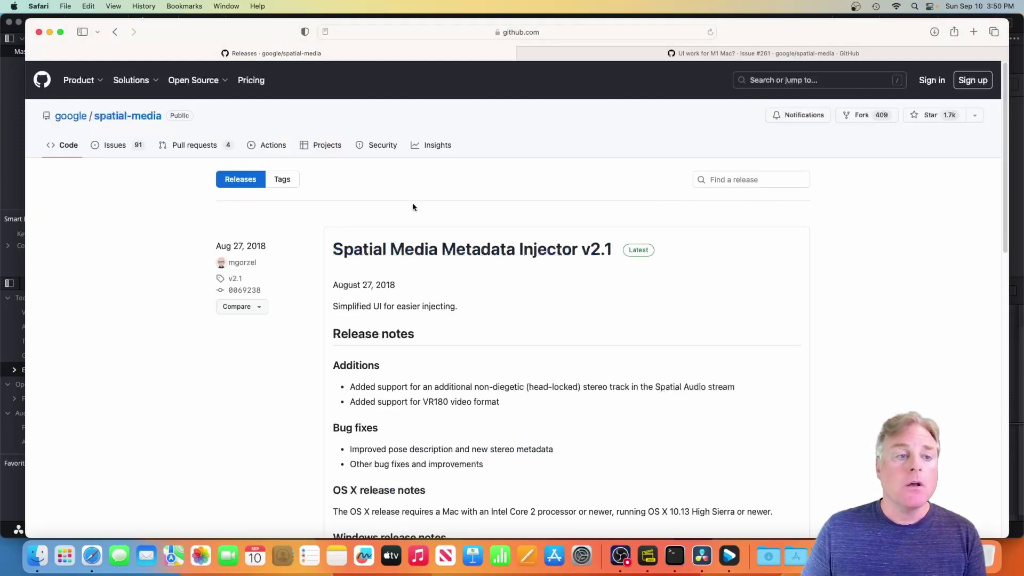
left_click(642, 55)
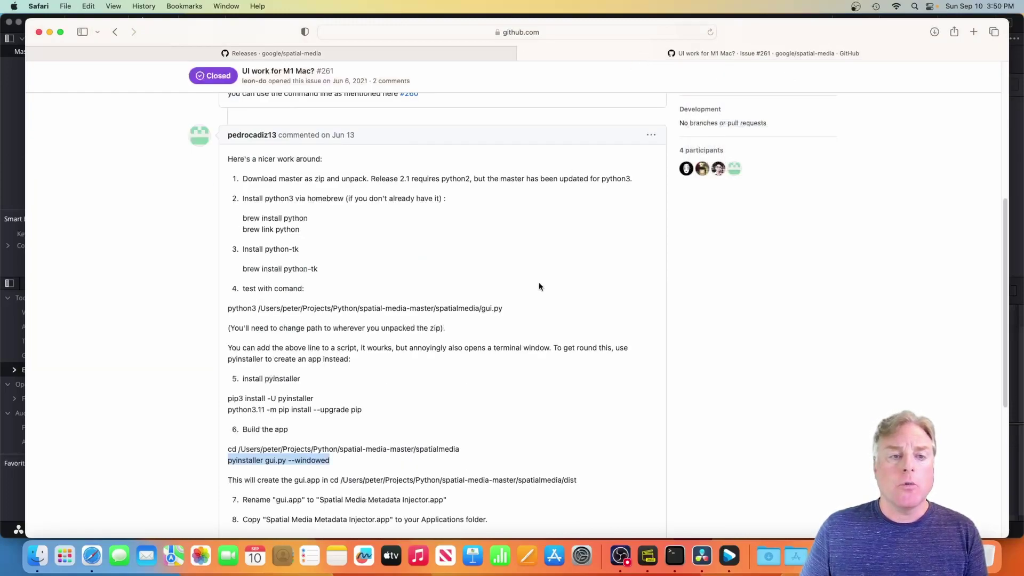
scroll(539, 284, "up", 6)
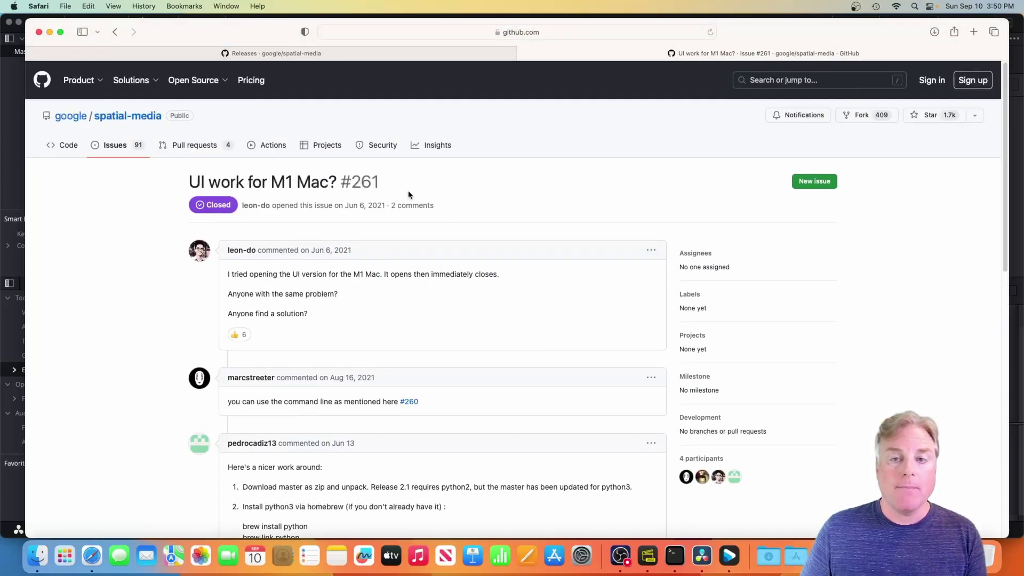
scroll(480, 229, "down", 1)
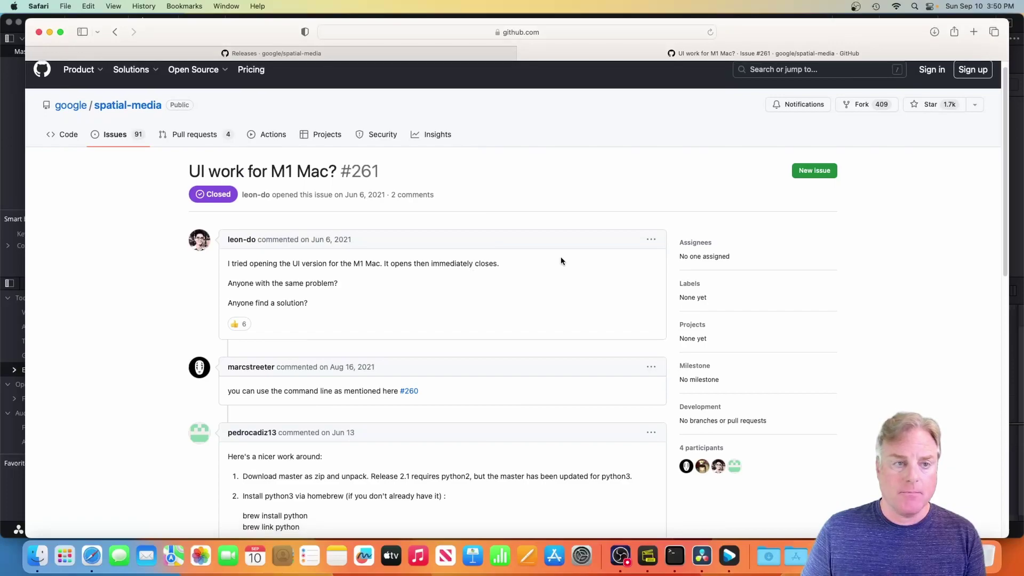
scroll(549, 275, "down", 3)
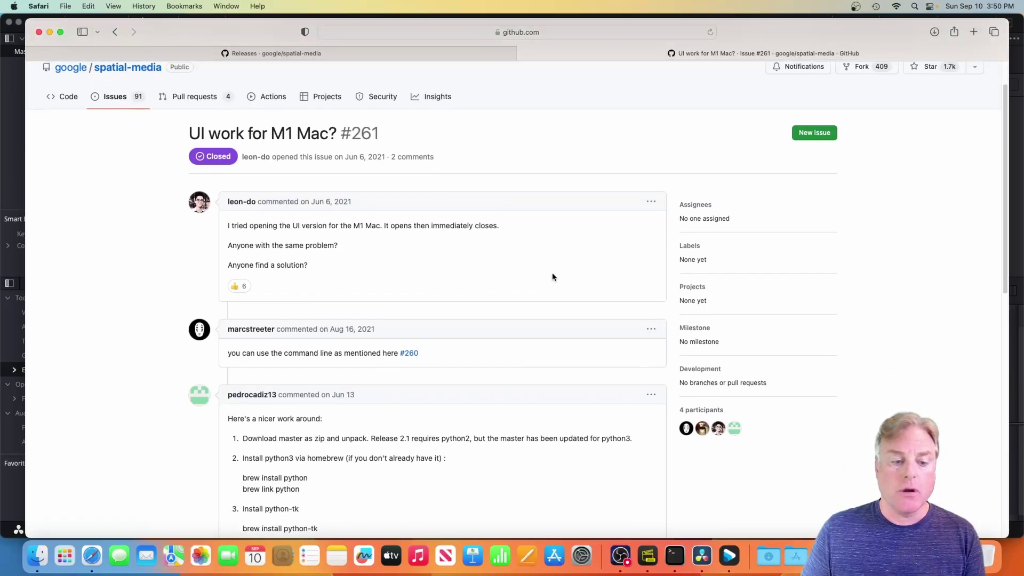
scroll(552, 276, "down", 10)
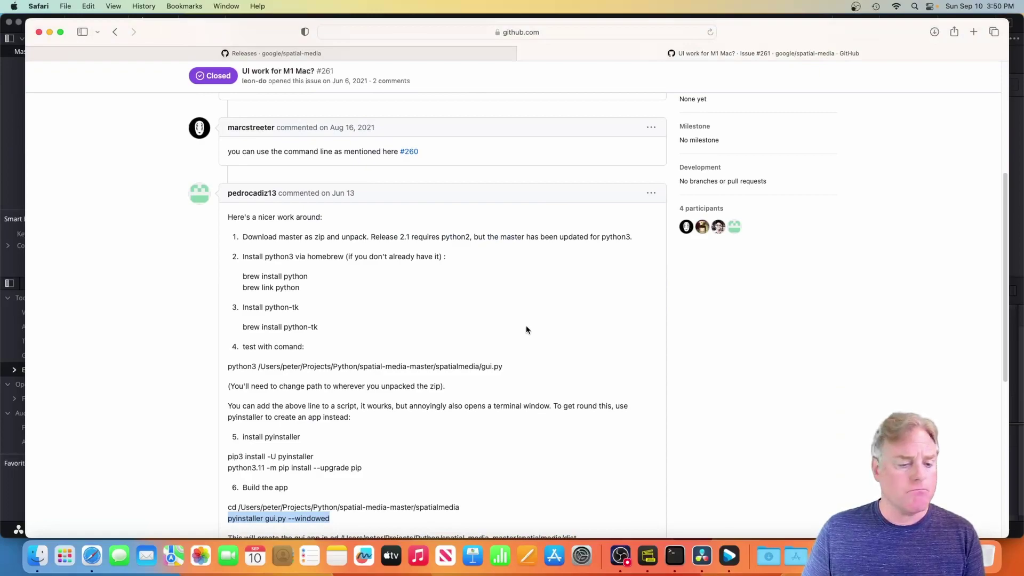
left_click(529, 336)
scroll(517, 325, "up", 7)
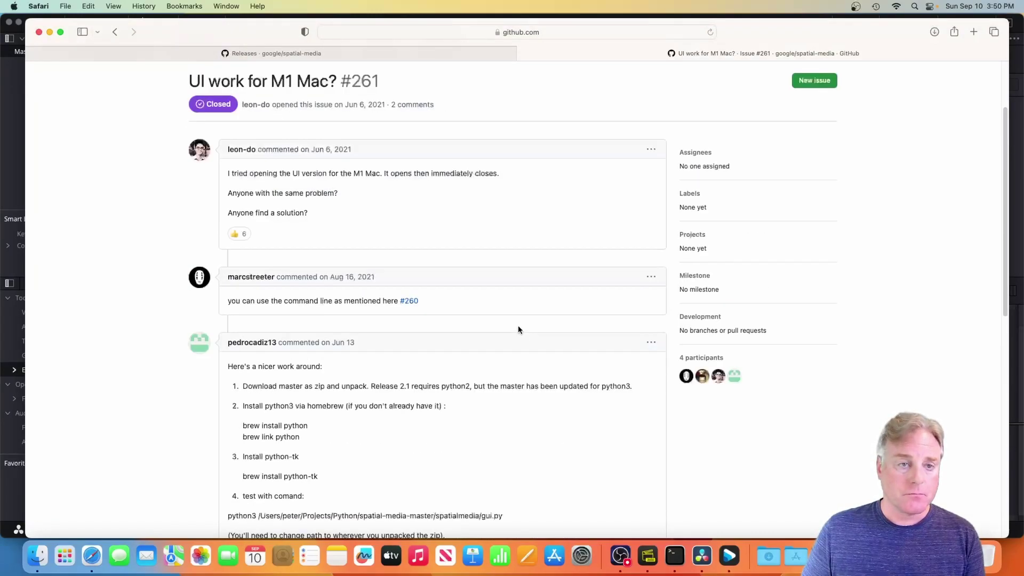
left_click(276, 57)
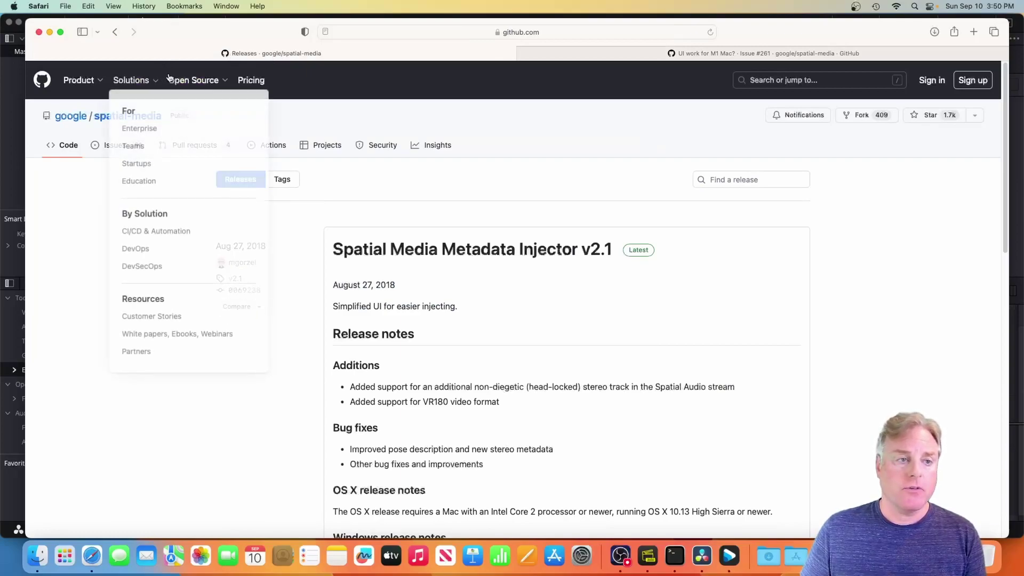
Step: Download google/spatial-media's master branch as a ZIP from the Code dropdown
left_click(73, 150)
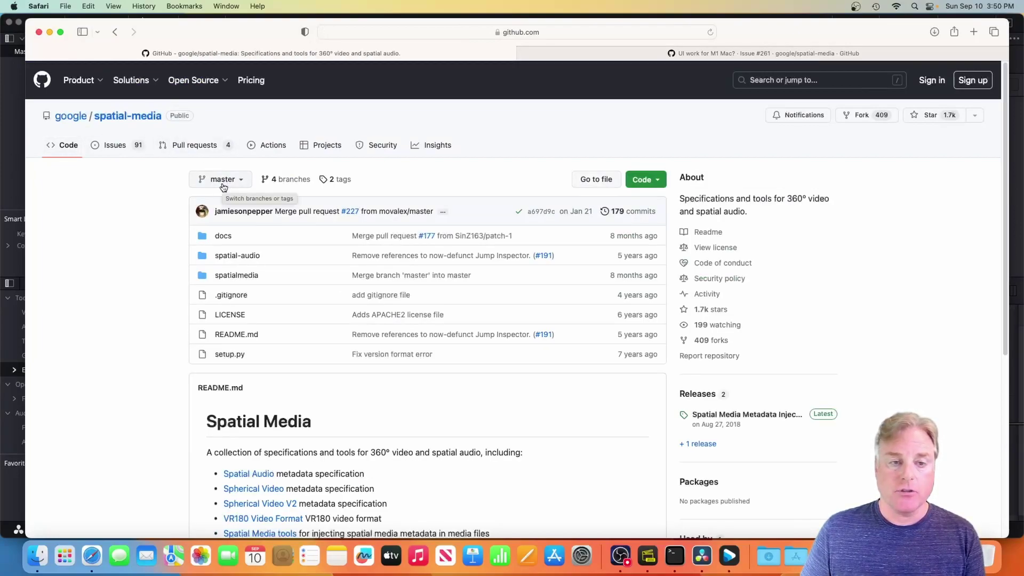
left_click(649, 182)
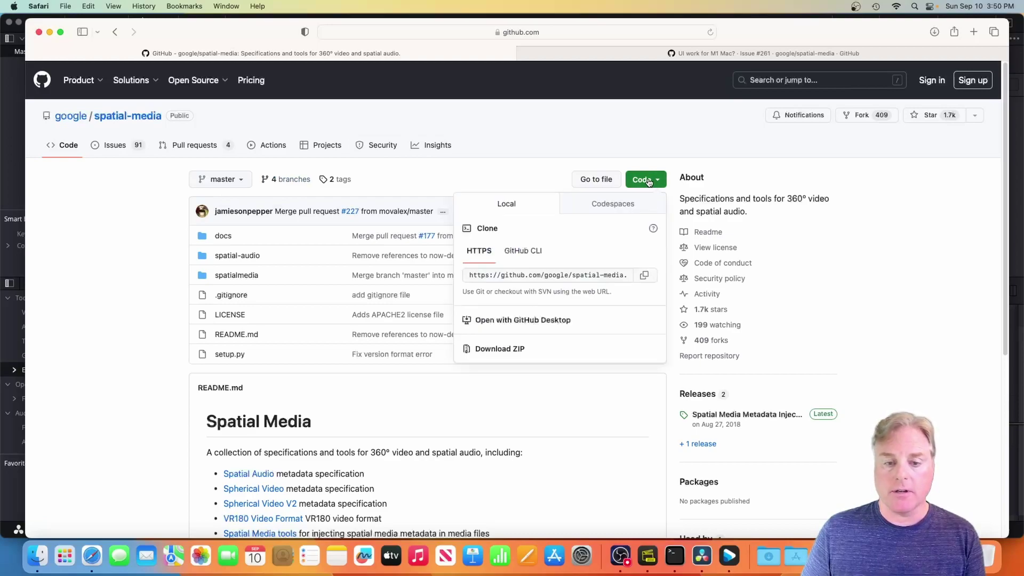
left_click(489, 350)
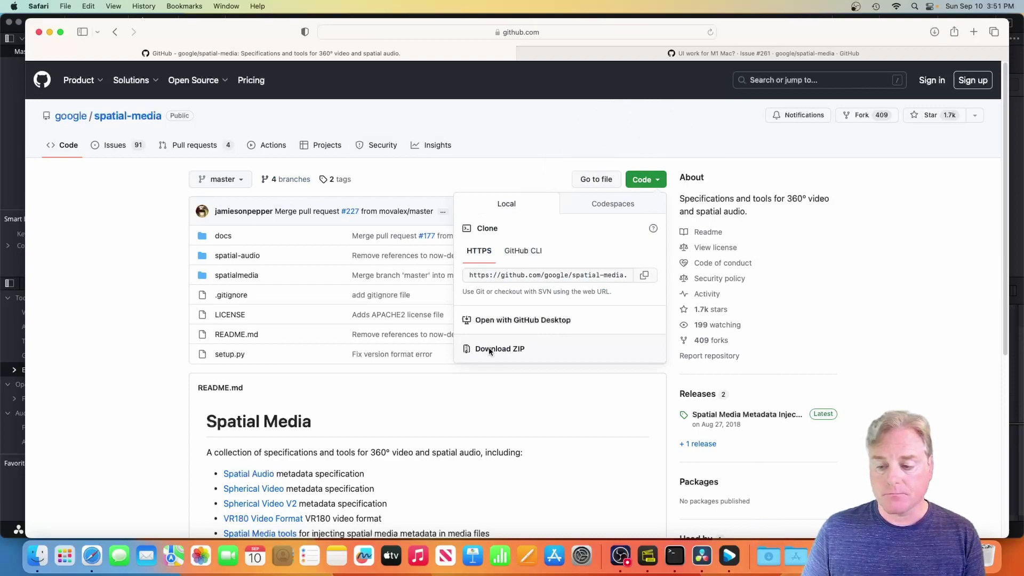
right_click(766, 555)
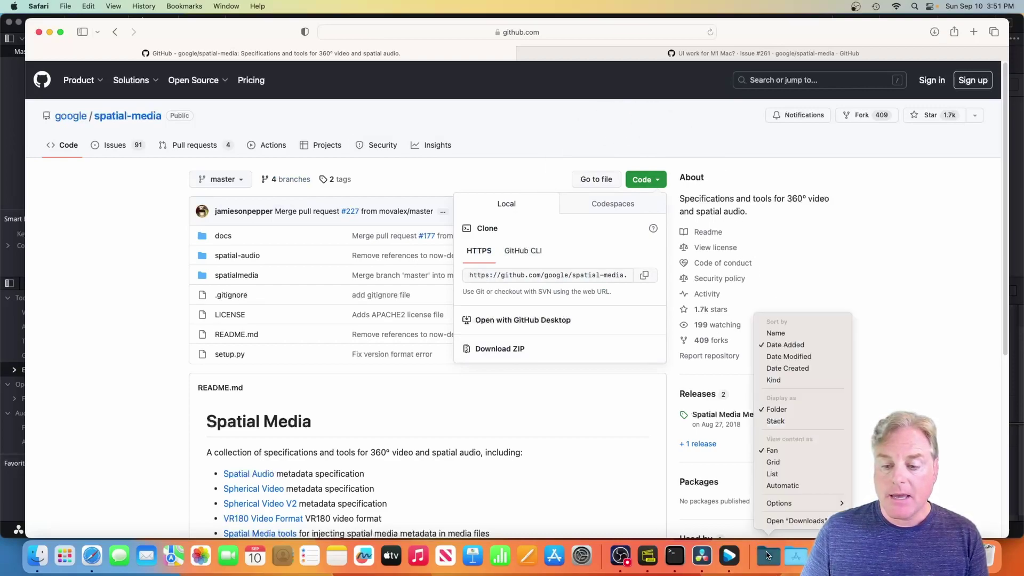
Step: Open Downloads, move spatial-media-master out of it, and put the window away
left_click(772, 523)
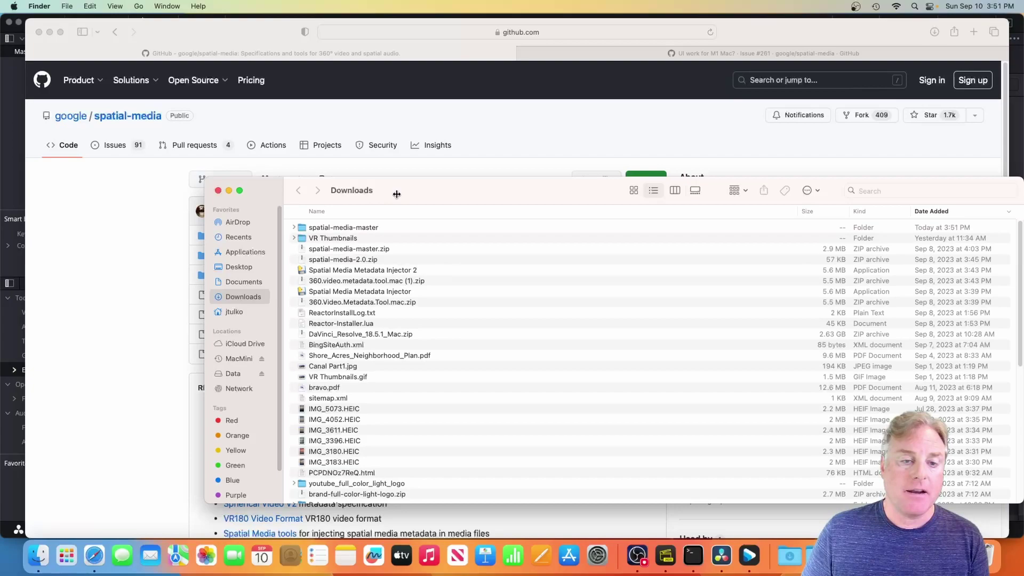
left_click_drag(303, 227, 220, 312)
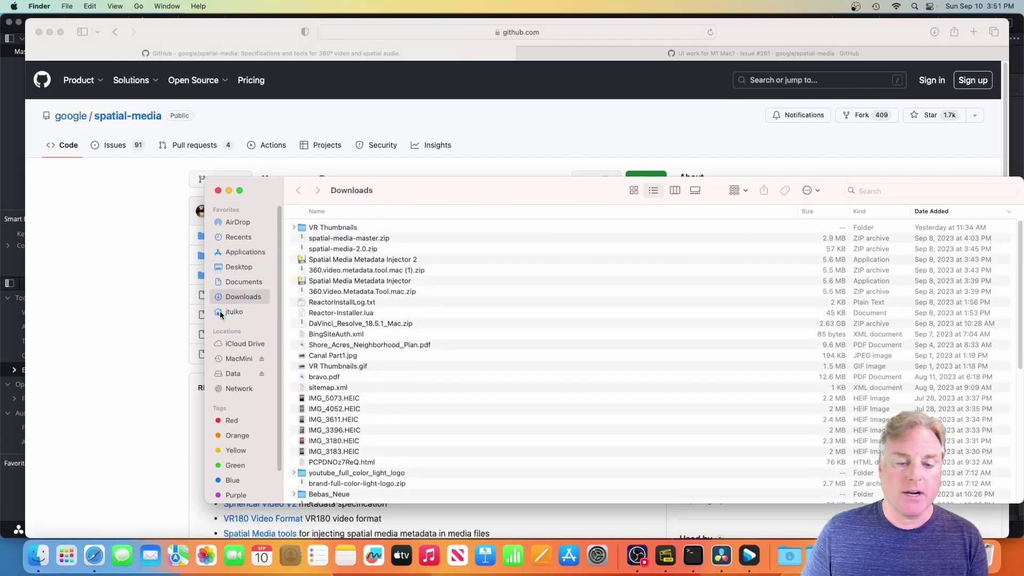
left_click(229, 191)
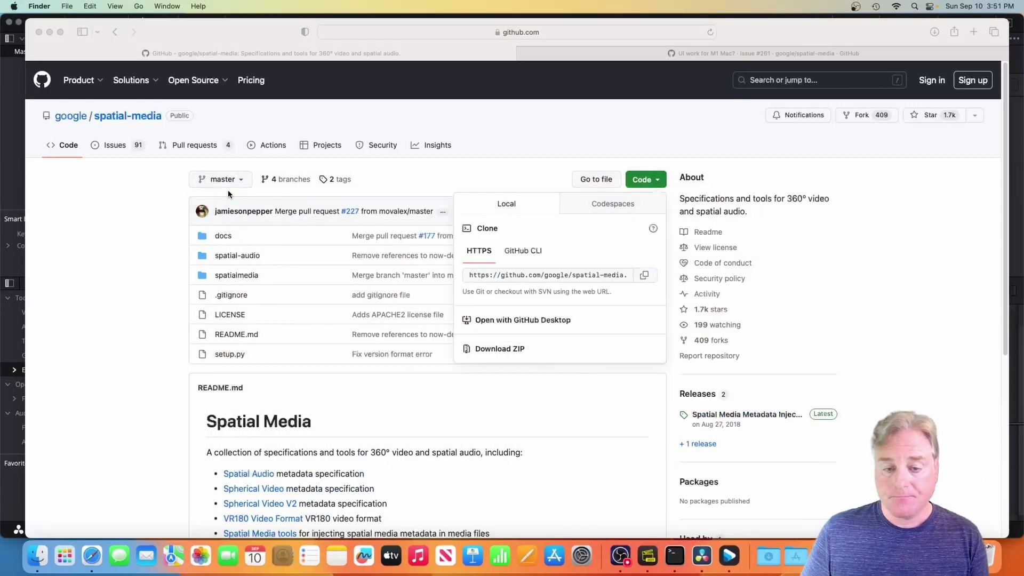
Step: Select the 'python3 …/spatialmedia/gui.py' line in issue #261, then bring Terminal forward
left_click(567, 54)
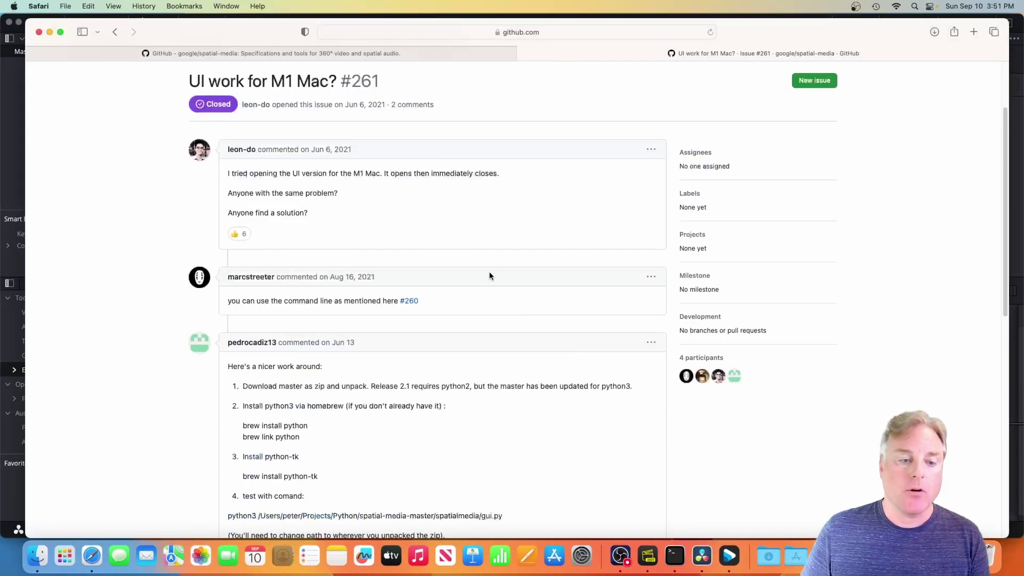
scroll(528, 312, "down", 3)
scroll(528, 312, "down", 2)
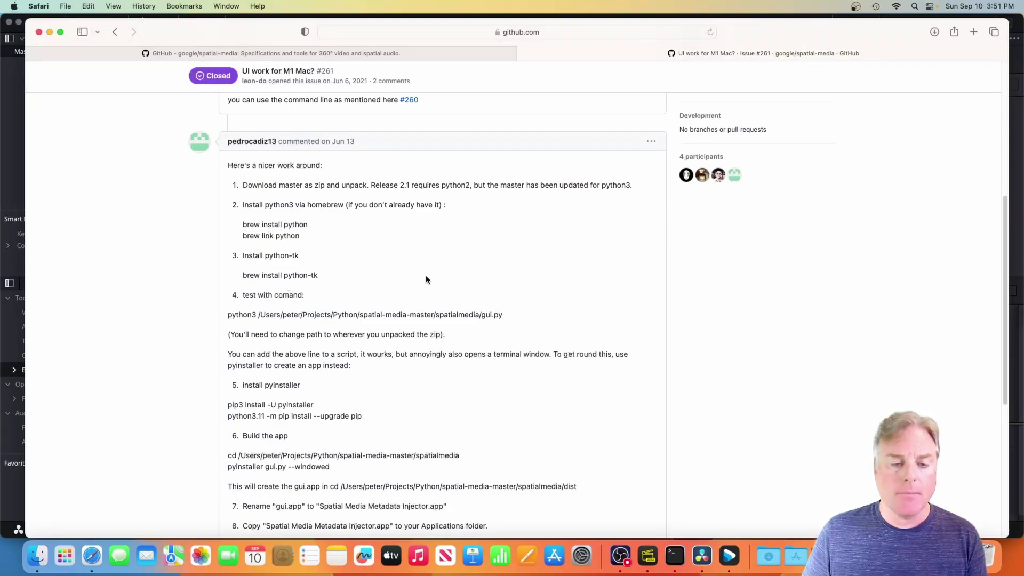
triple_click(365, 317)
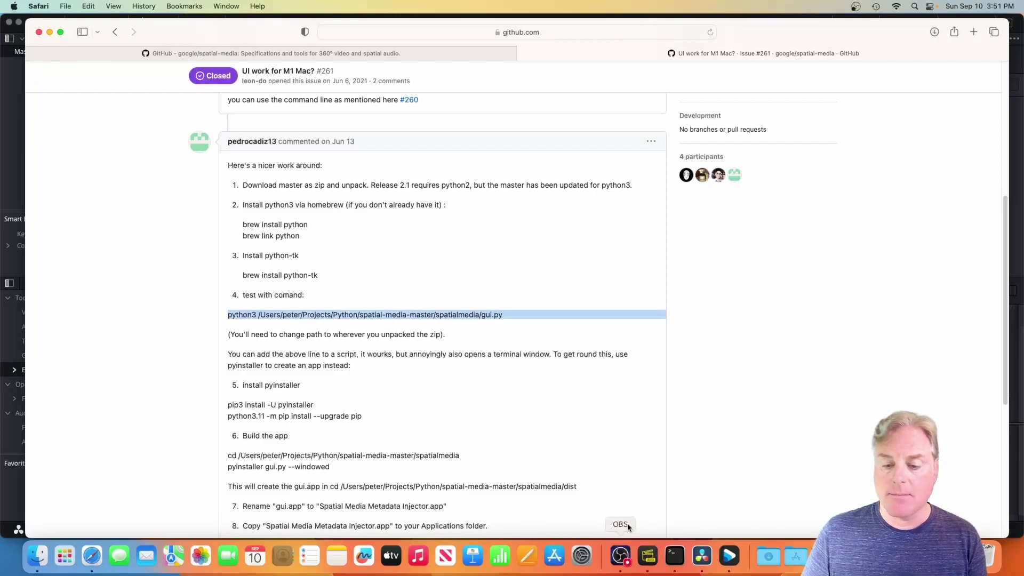
left_click(675, 556)
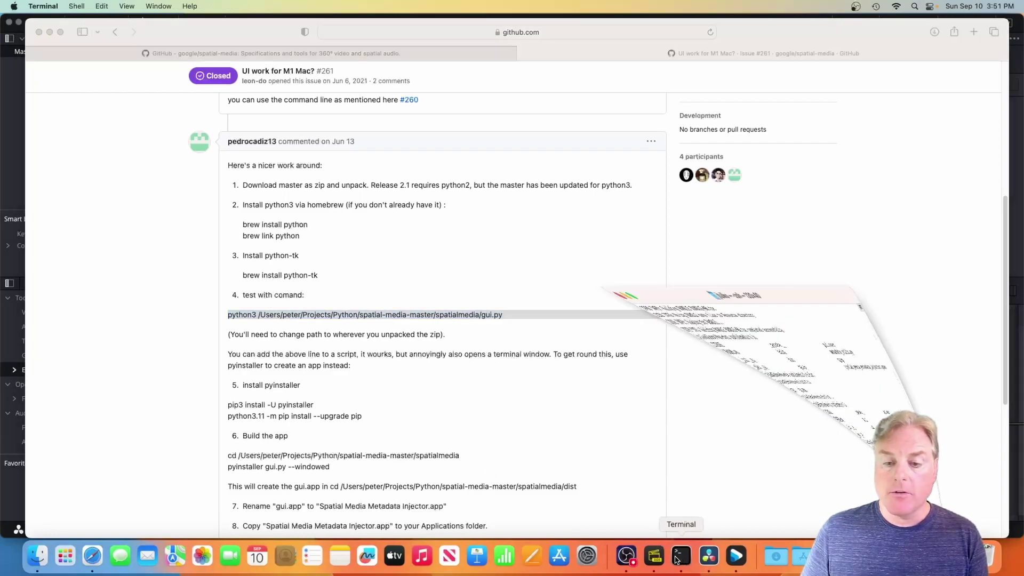
Step: Check the folder with pwd, cd into spatial-media-master and list its contents
type("pwd")
key("Return")
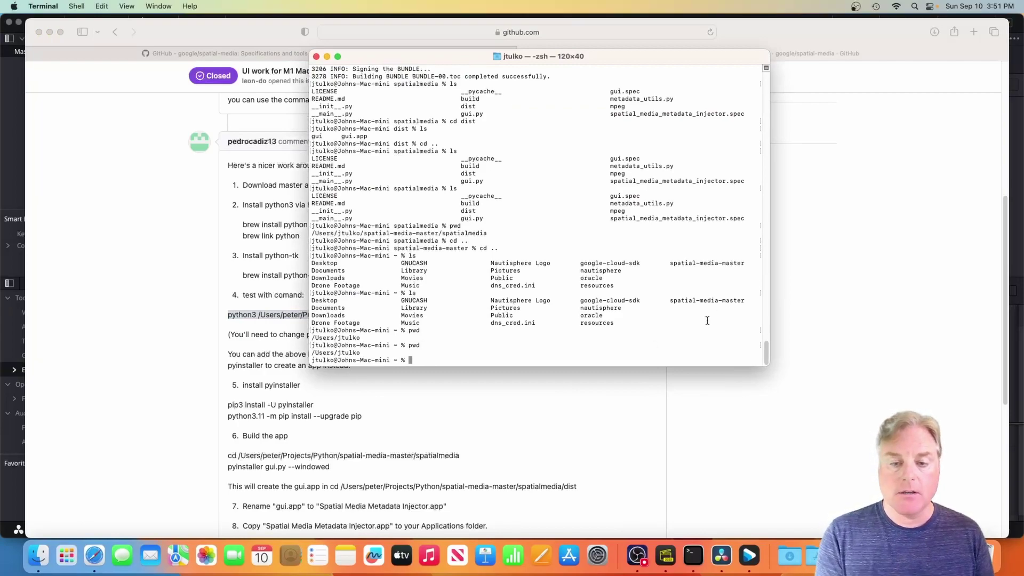
type("cd spat")
key("Tab")
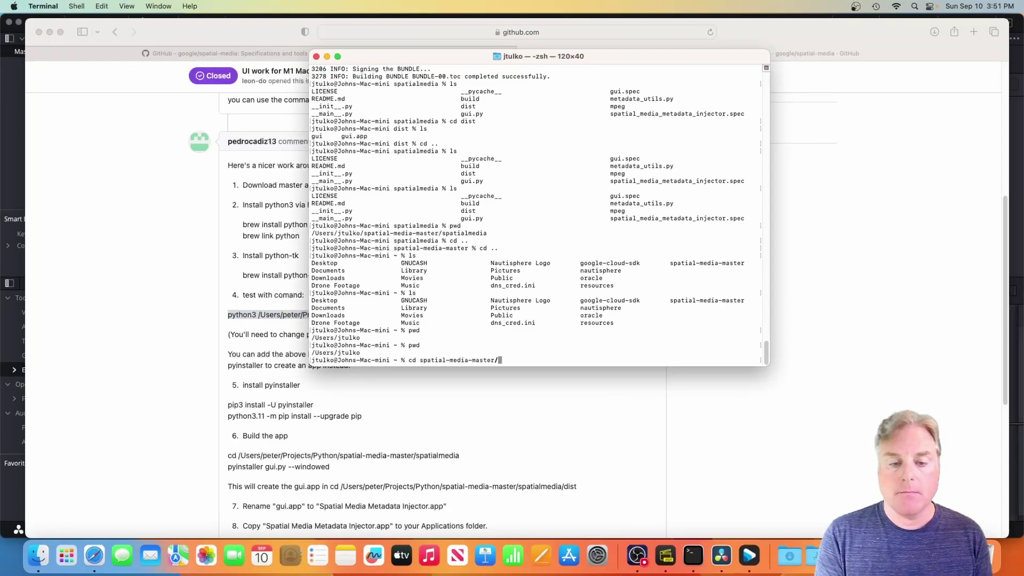
key("Return")
type("ls")
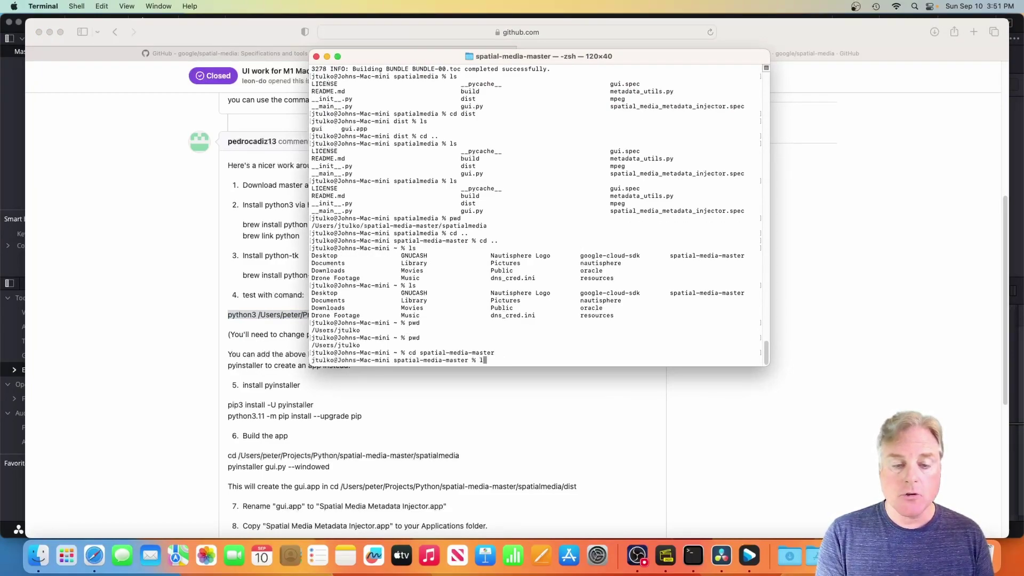
key("Return")
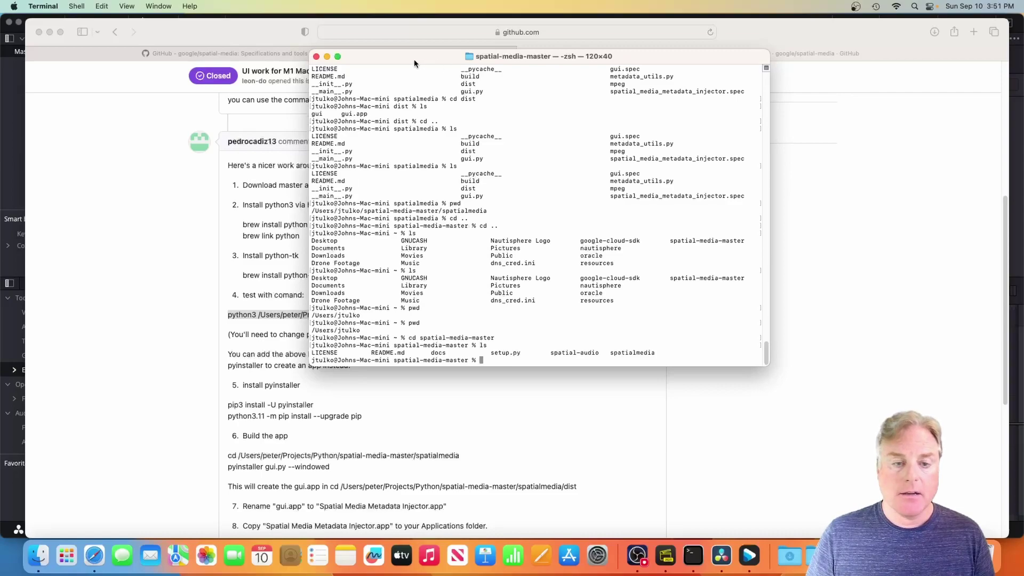
left_click_drag(413, 59, 629, 43)
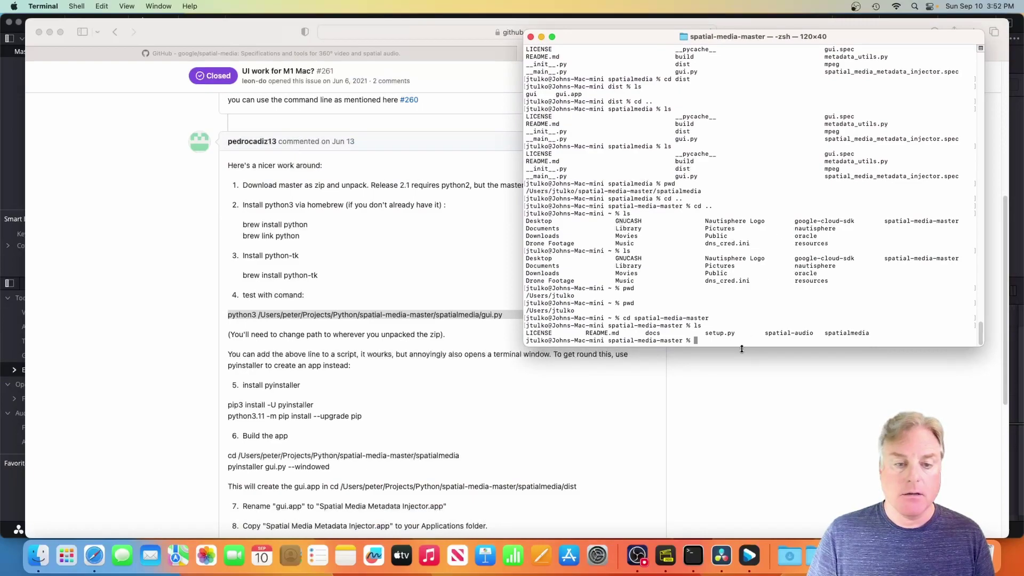
Step: Enter the spatialmedia folder, list it, and run python3 gui.py to launch the injector
type("c")
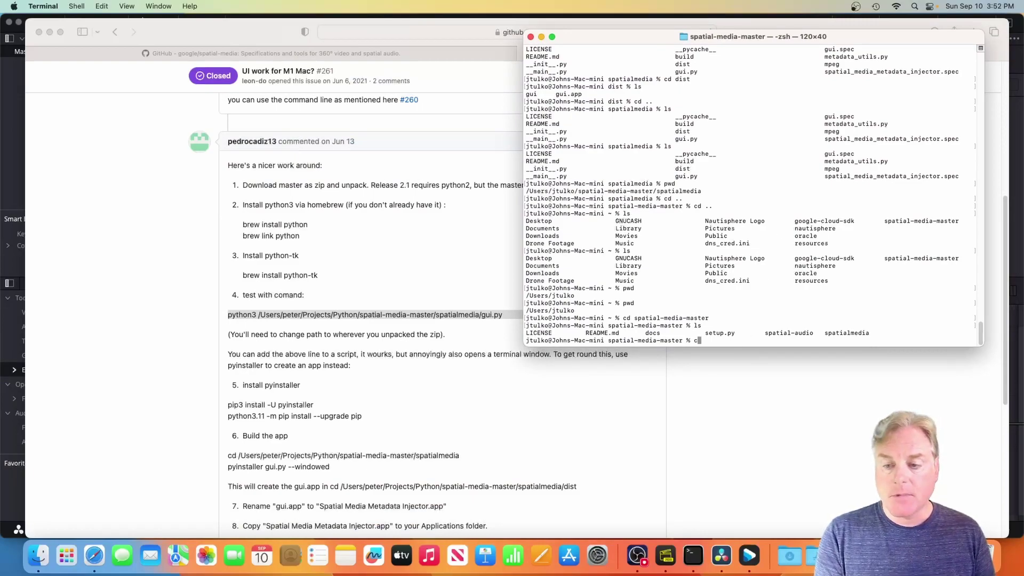
type("d spatialmedia")
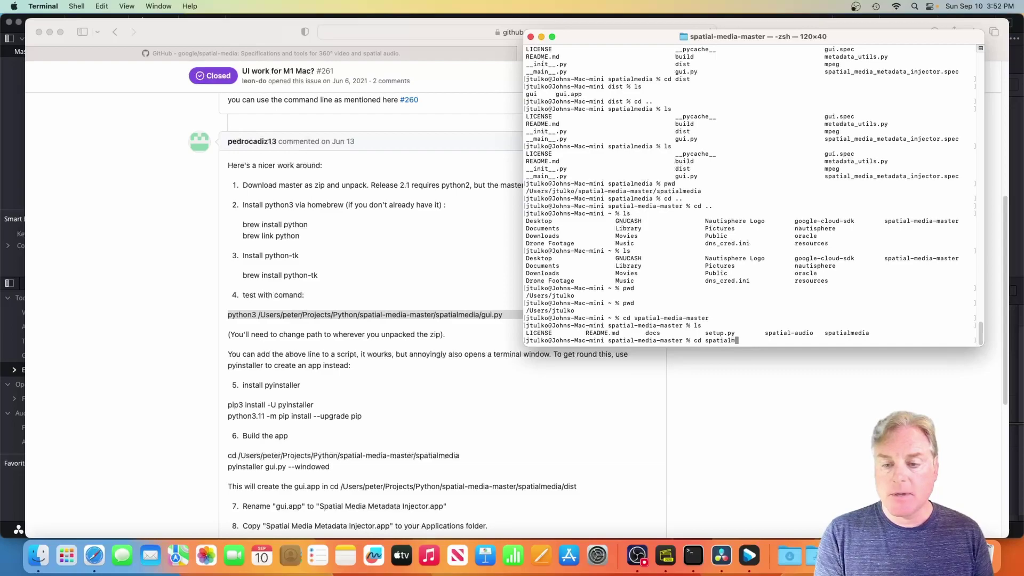
key("Return")
type("ls")
key("Return")
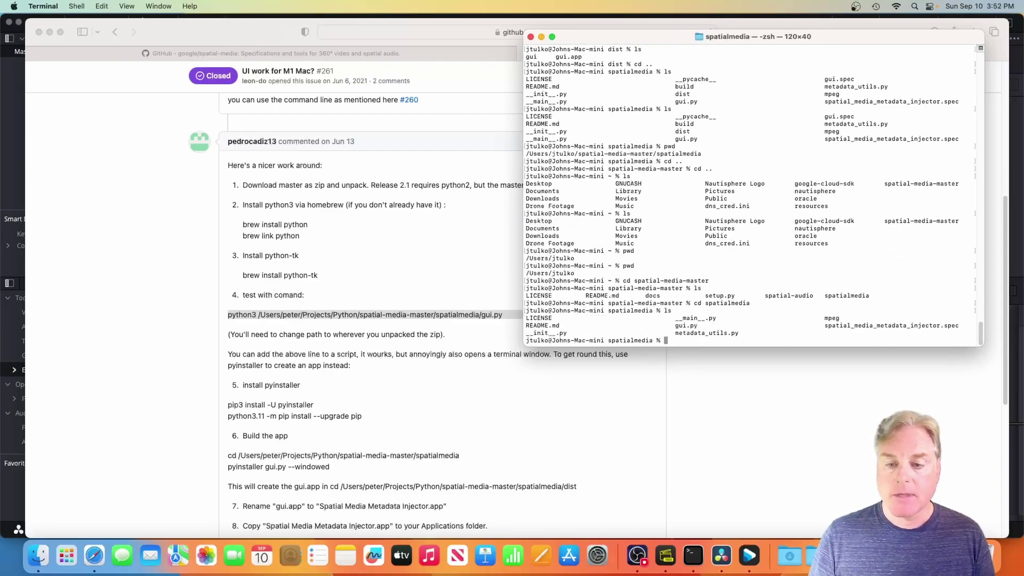
left_click_drag(253, 30, 111, 30)
left_click_drag(859, 34, 721, 26)
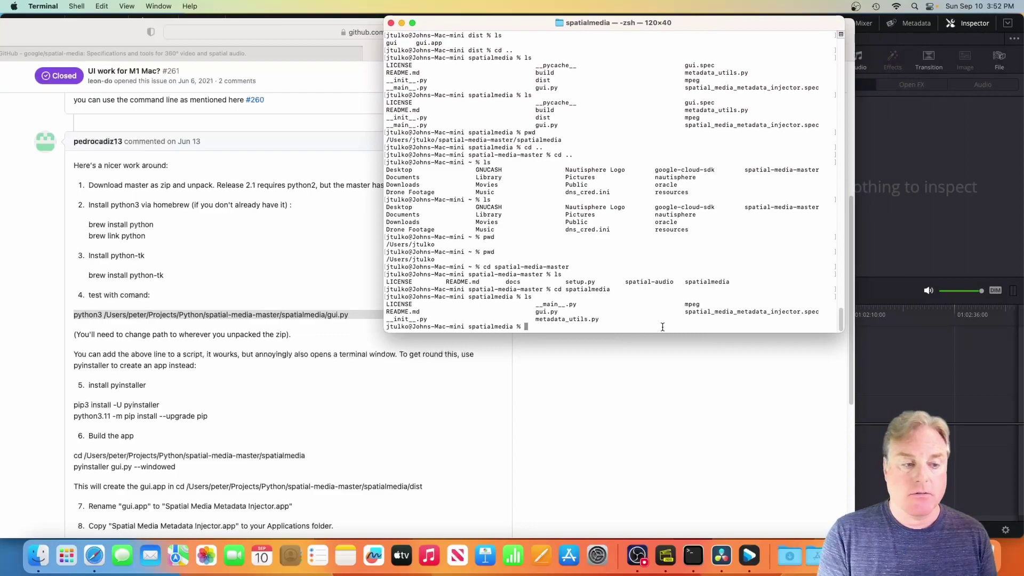
type("python3 gui.py")
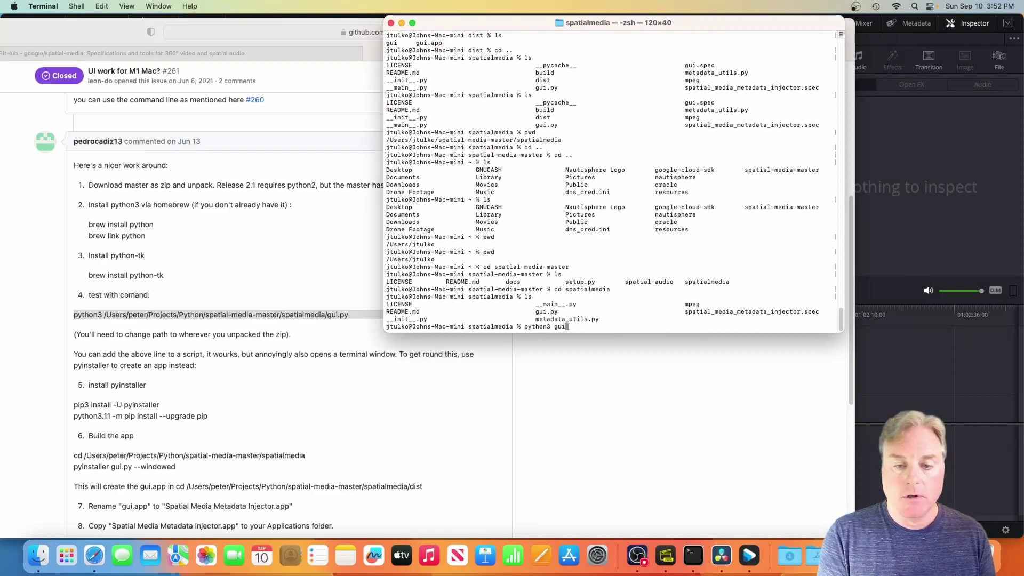
key("Return")
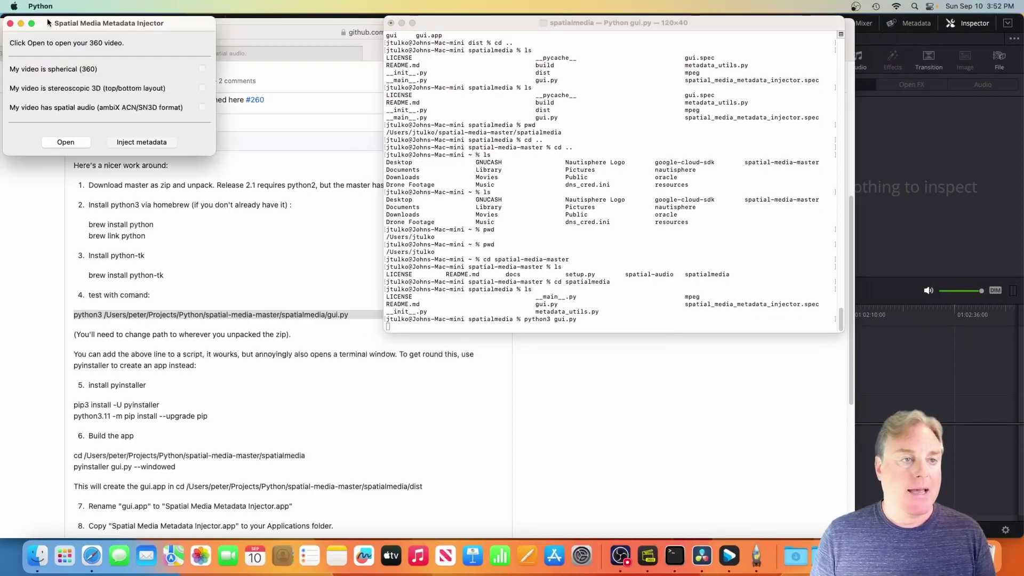
left_click_drag(61, 24, 124, 32)
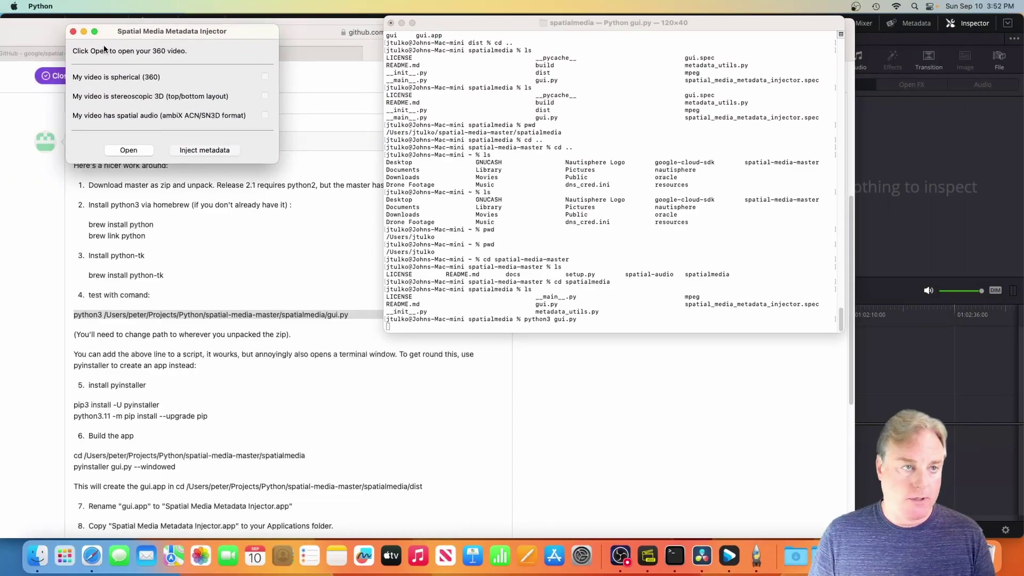
Step: Quit the Spatial Media Metadata Injector test run from the Python menu
left_click(50, 9)
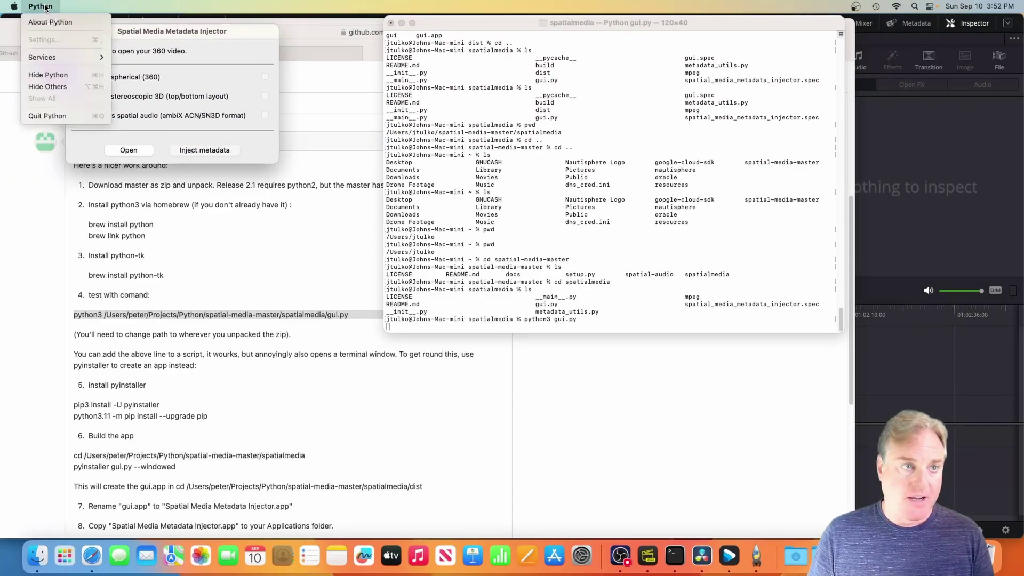
left_click(47, 116)
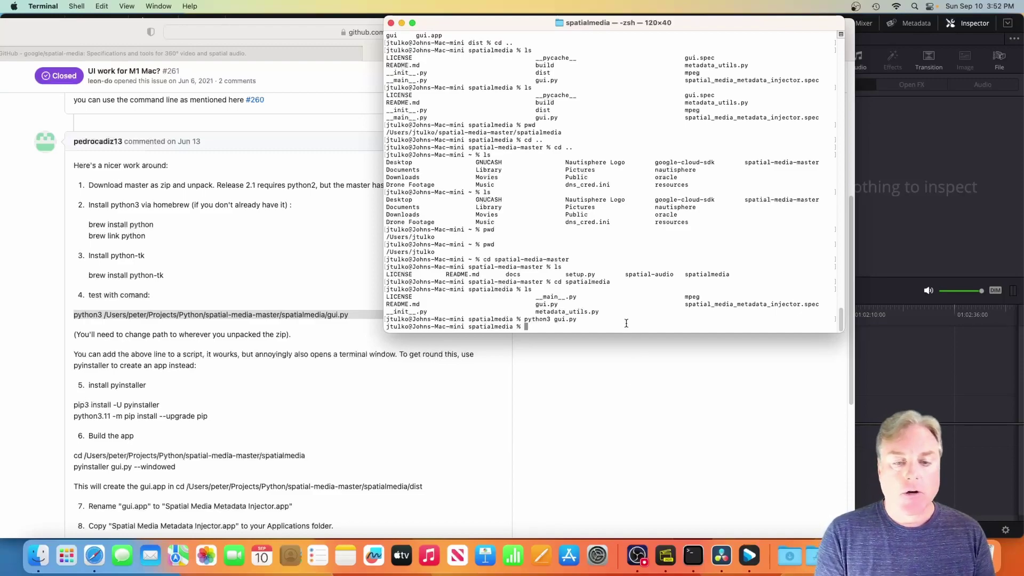
Step: Build gui.py into a windowed app with 'pyinstaller gui.py --windowed'
left_click(119, 467)
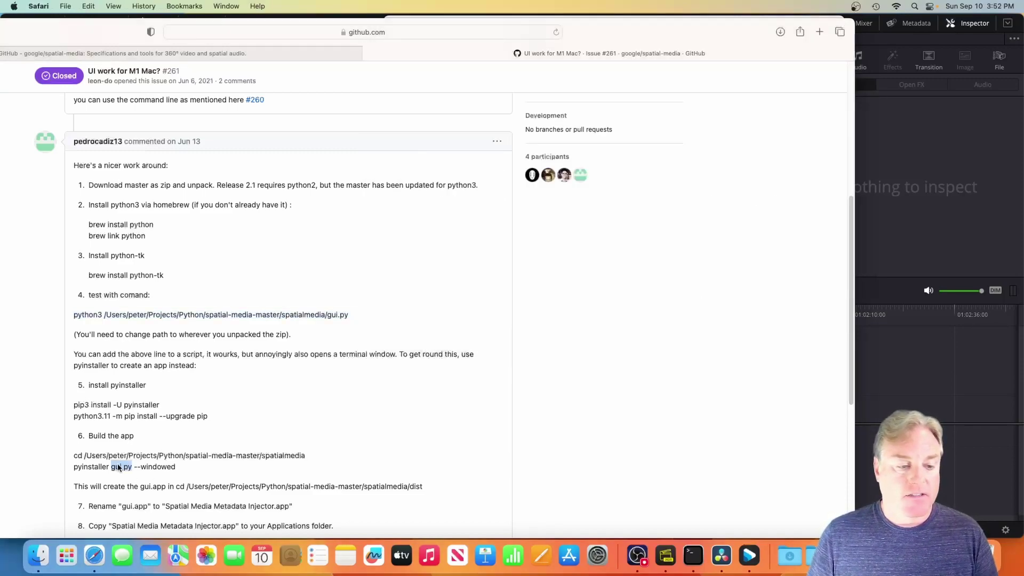
triple_click(119, 467)
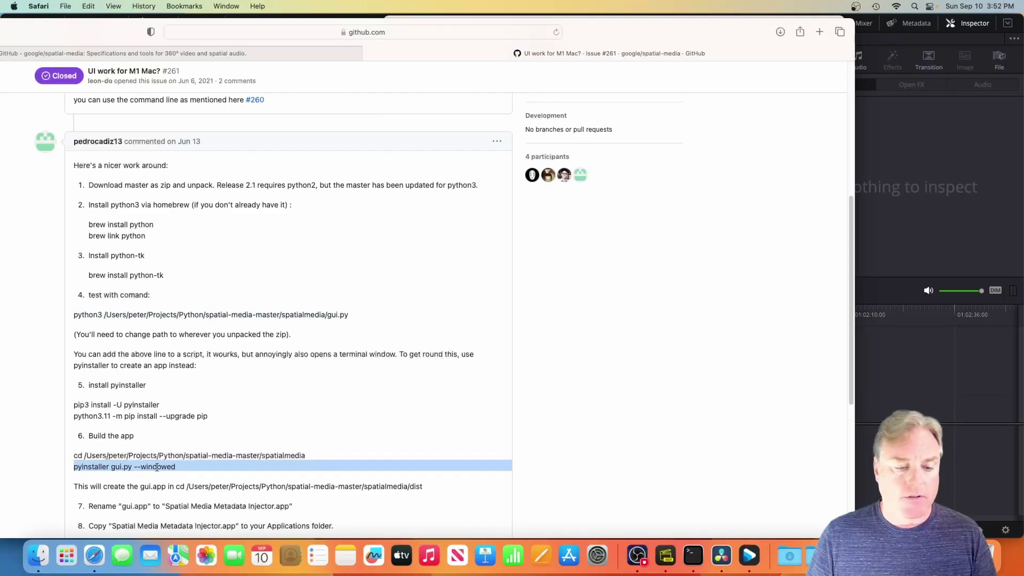
left_click(689, 557)
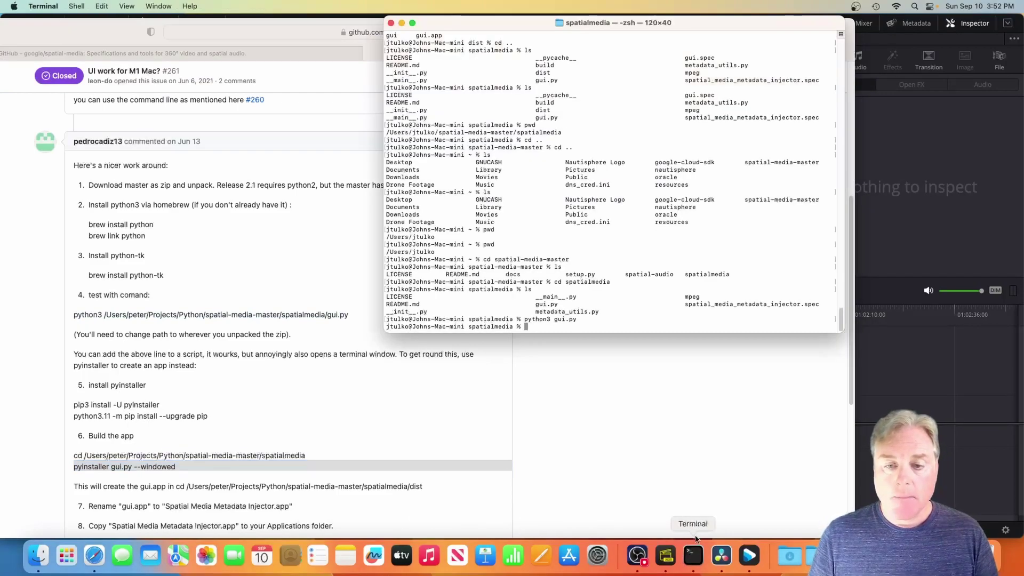
type("pyin")
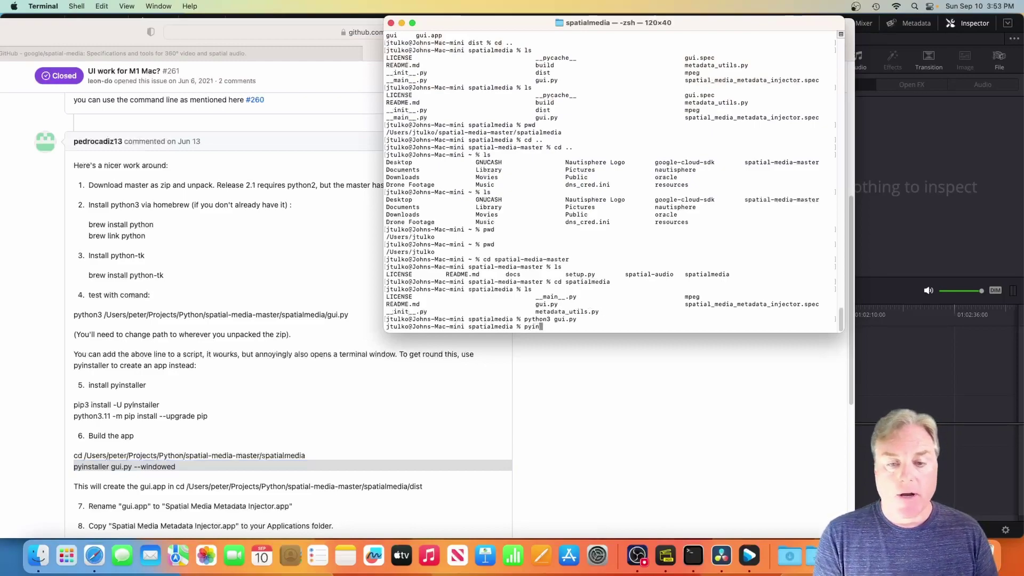
type("staller")
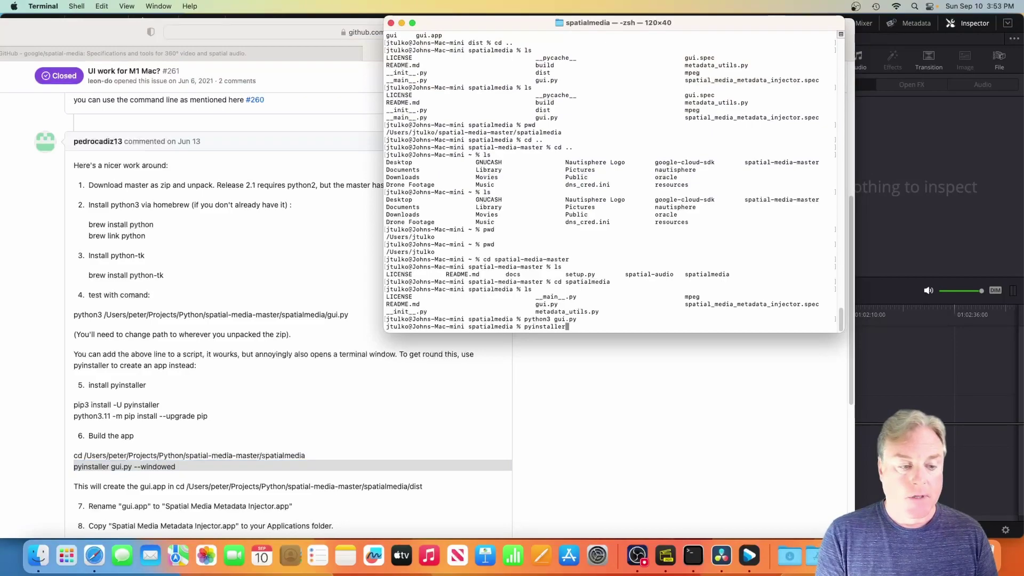
type(" gui.py ")
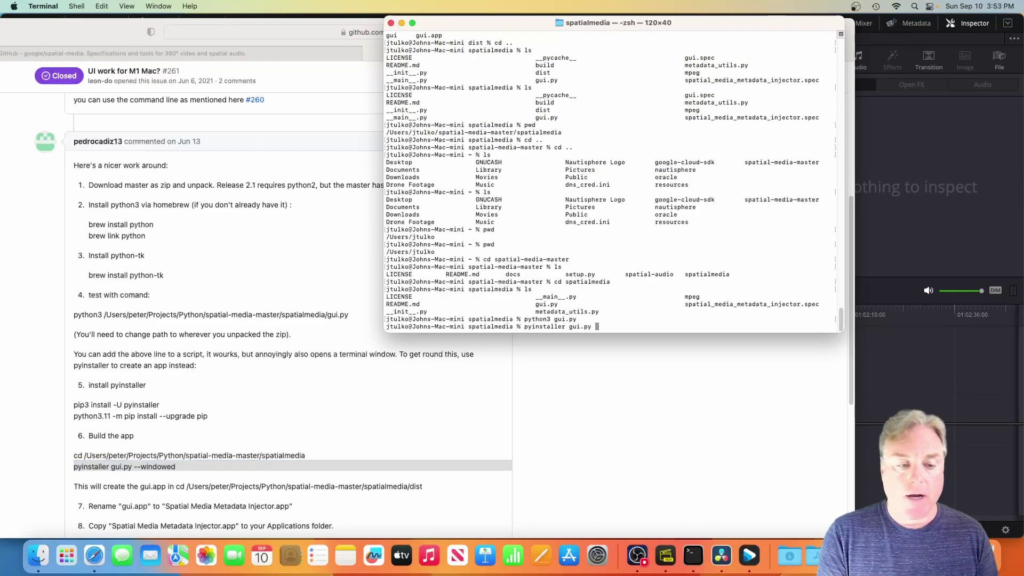
type("--w")
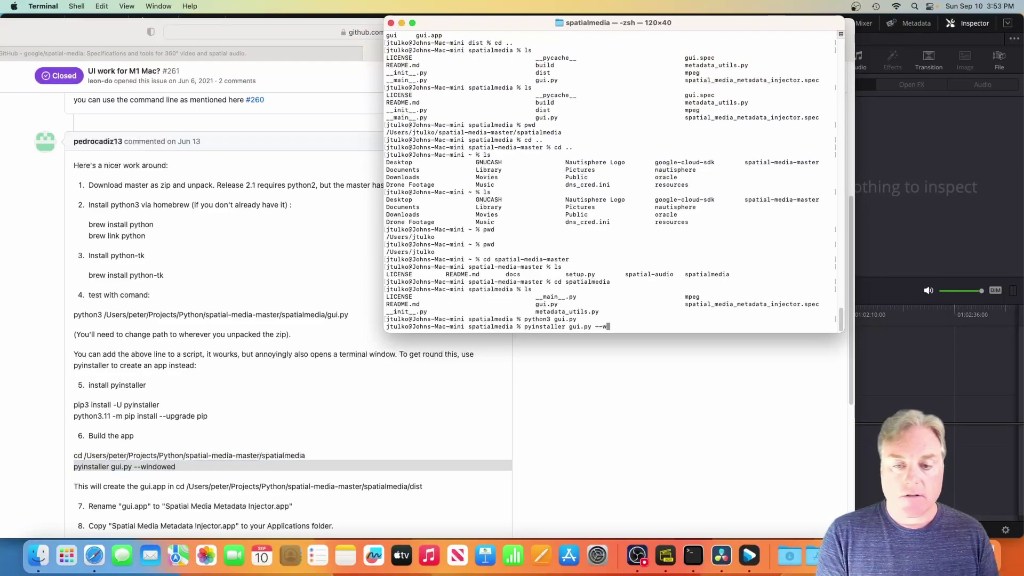
type("indowed")
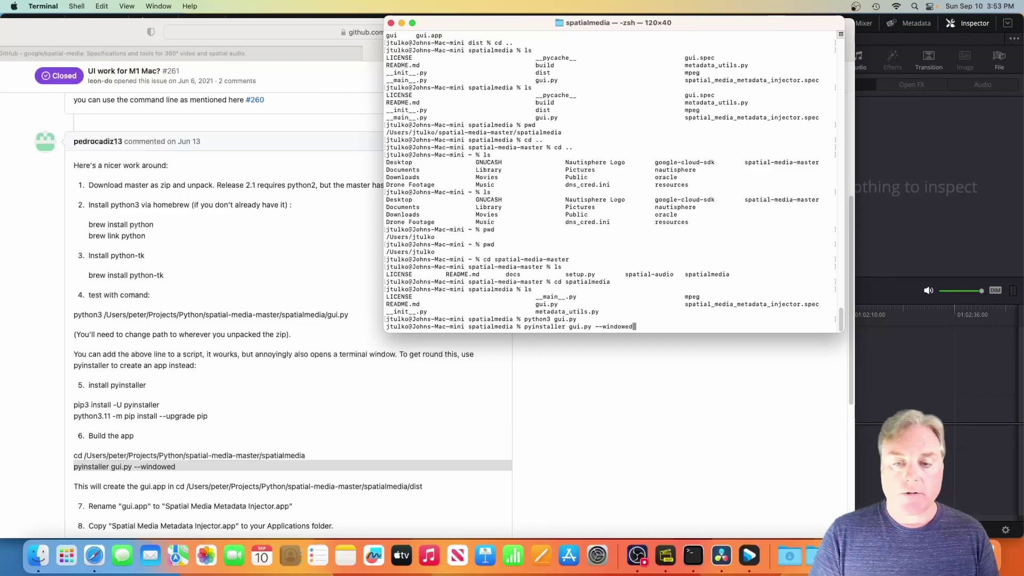
key("Return")
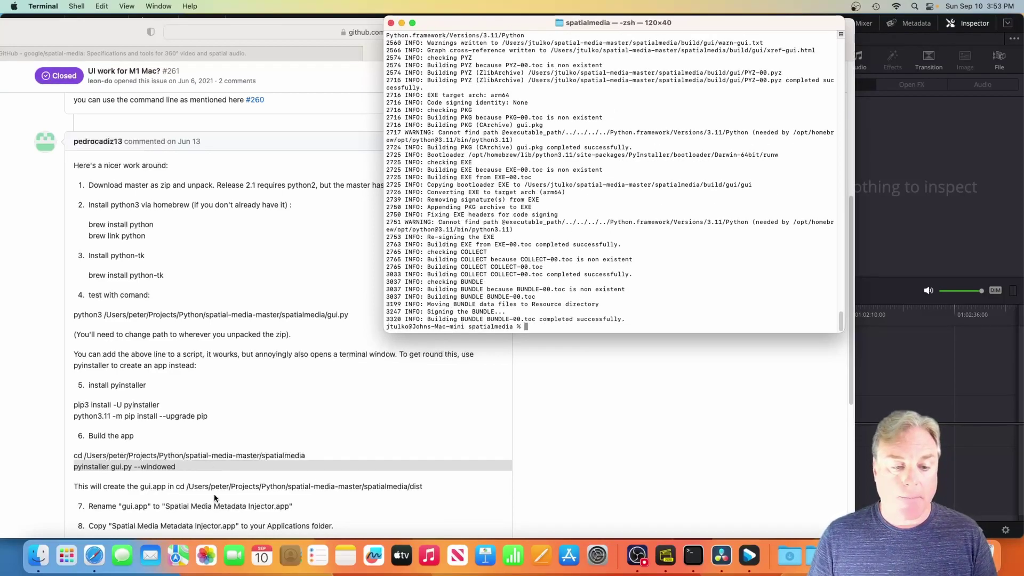
Step: Change into the dist folder and list it, confirming gui and gui.app exist
left_click(413, 490)
double_click(417, 489)
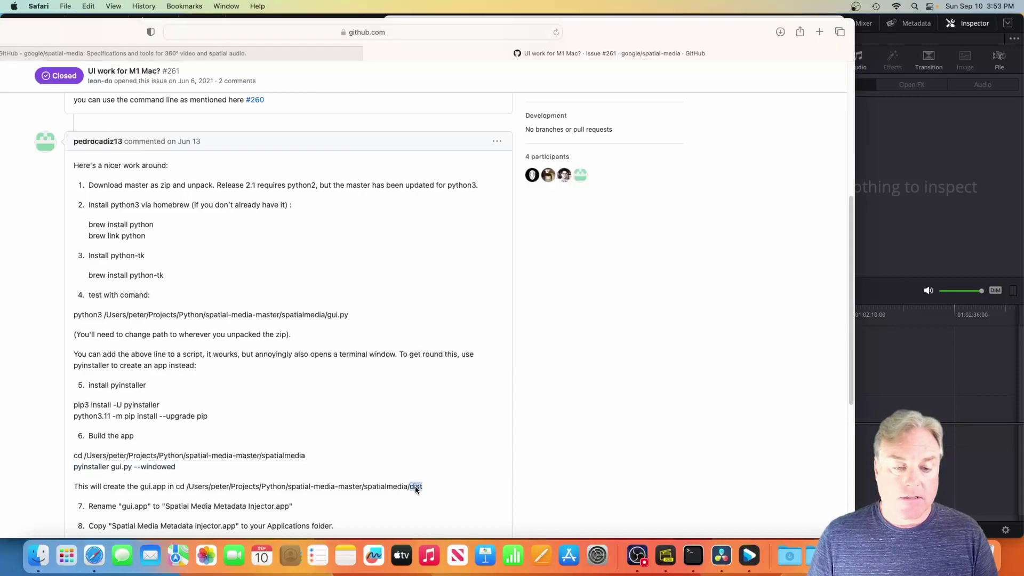
left_click(694, 557)
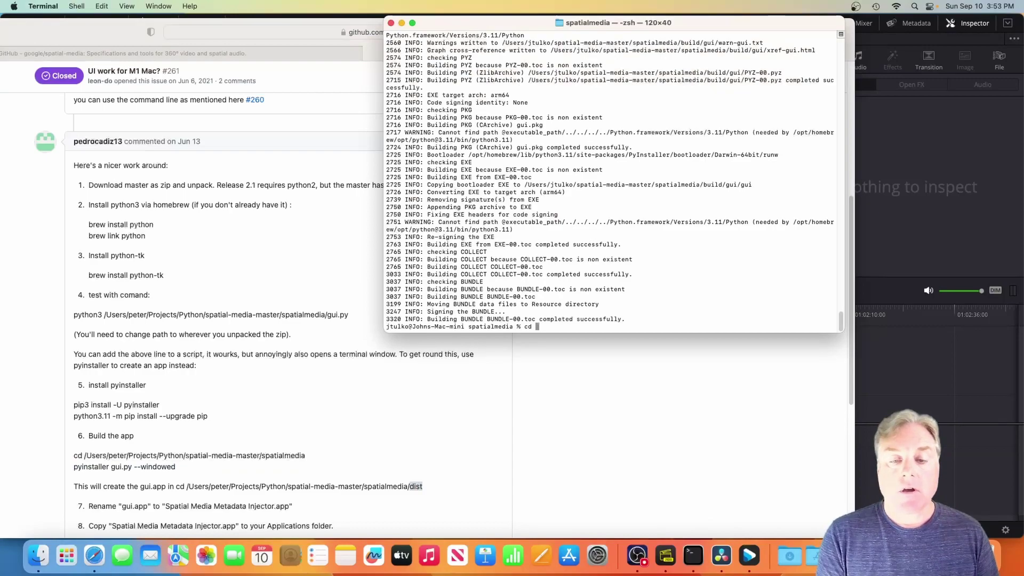
type("cd dist")
key("Return")
type("ls")
key("Return")
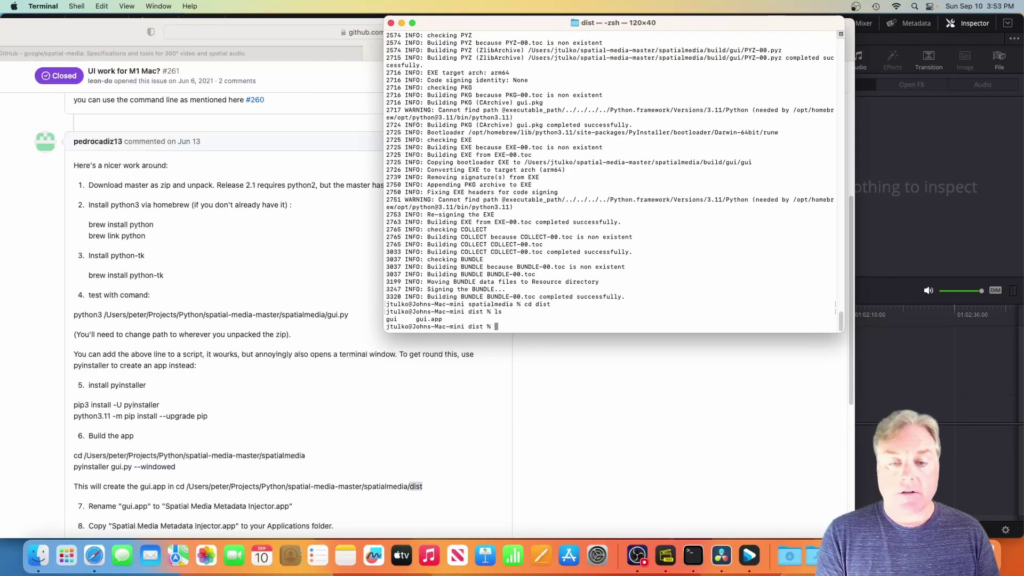
scroll(389, 324, "up", 1)
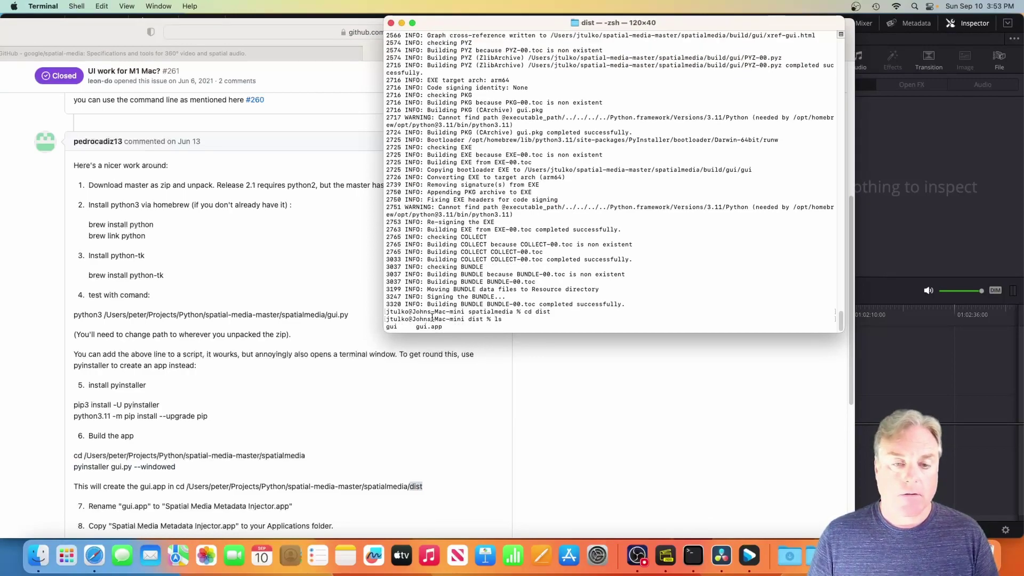
scroll(573, 313, "down", 1)
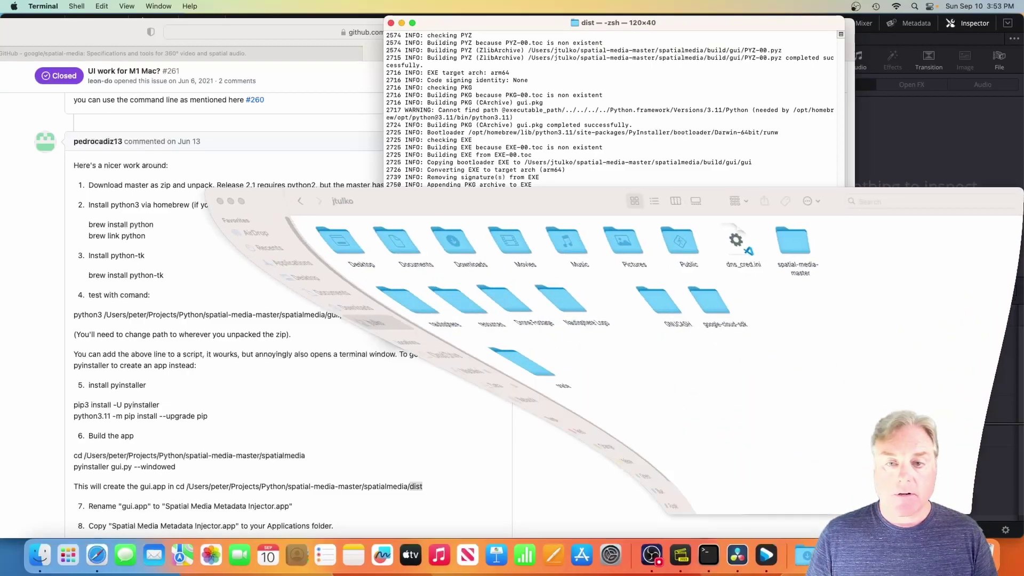
Step: In spatial-media-master/spatialmedia/dist, rename gui.app to 'spatial media meta injector'
double_click(792, 243)
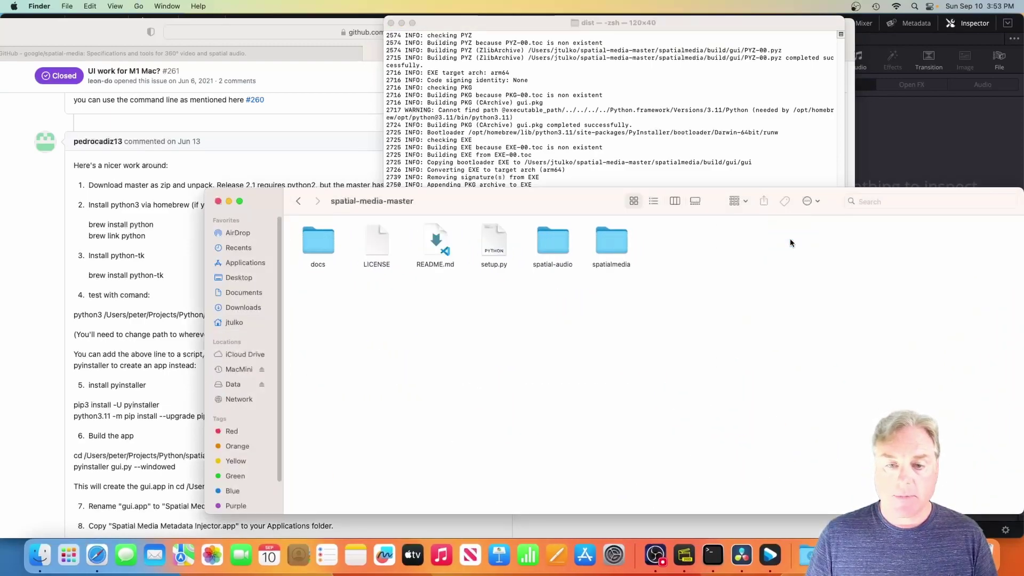
double_click(604, 242)
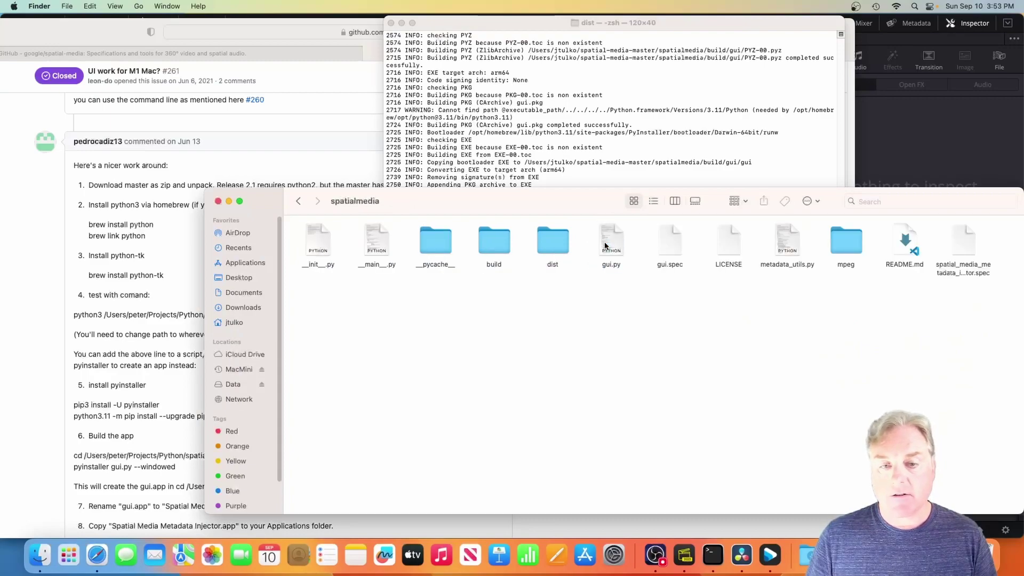
double_click(543, 245)
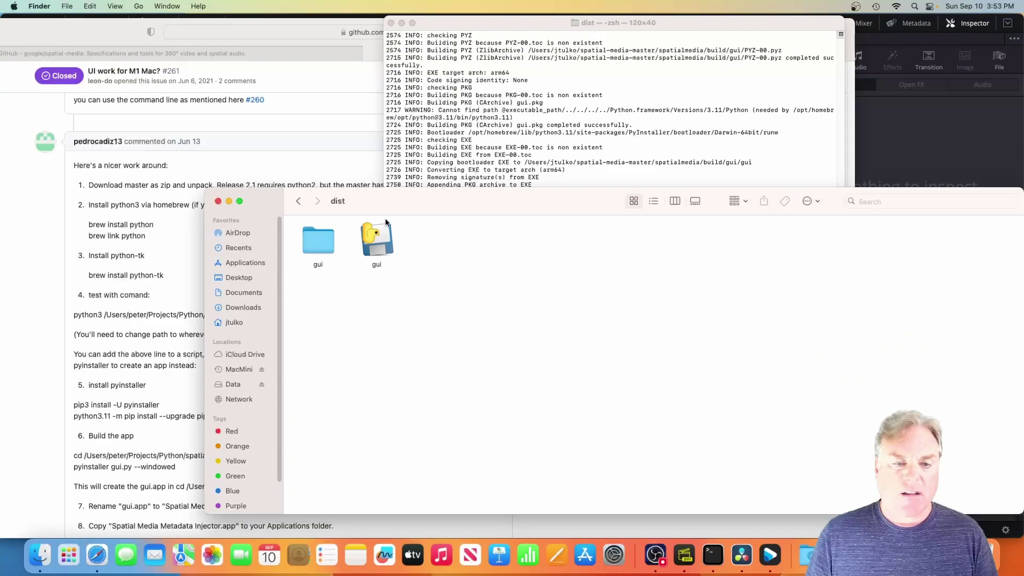
left_click_drag(392, 201, 503, 213)
left_click(487, 277)
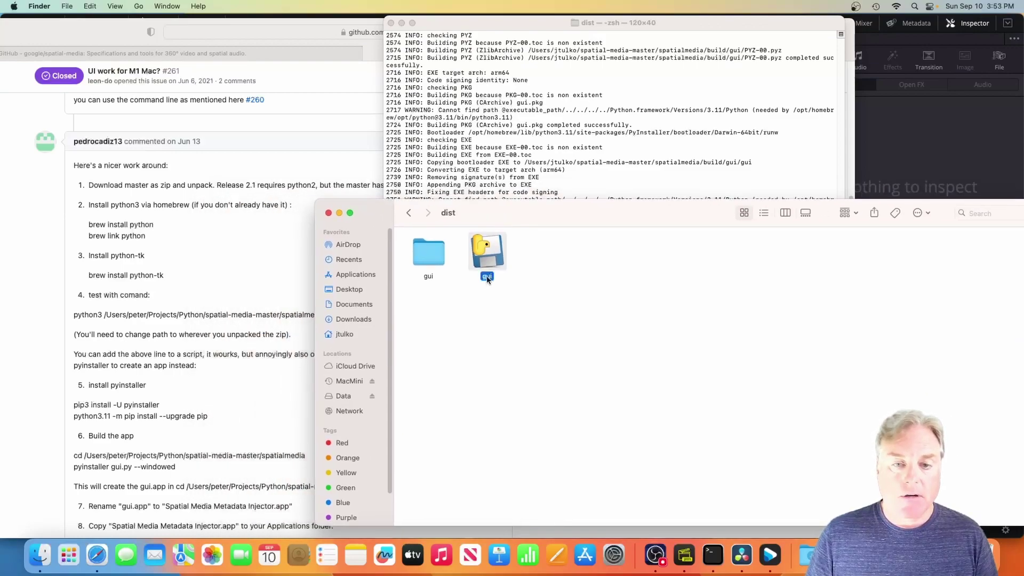
key("Return")
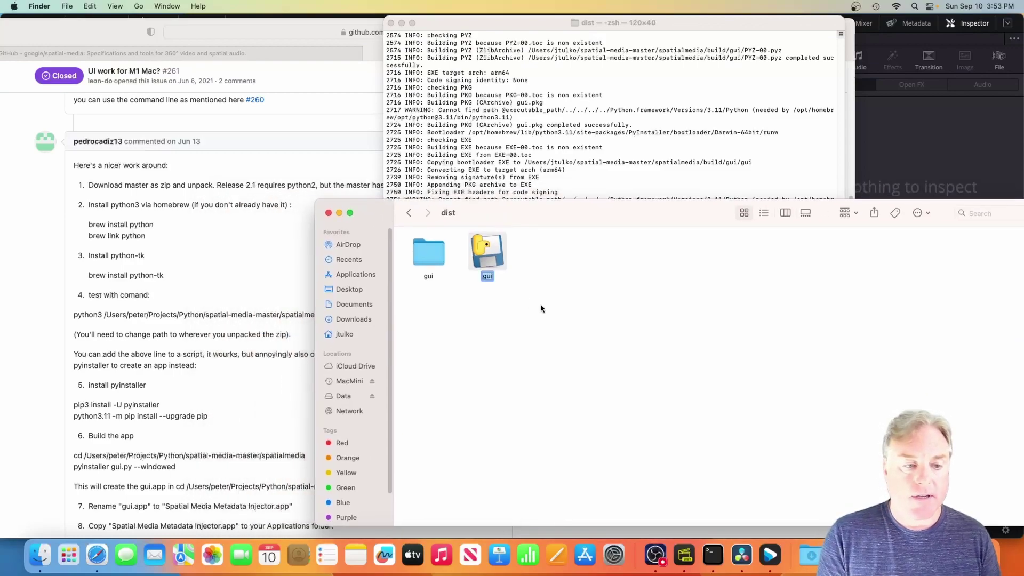
type("spa")
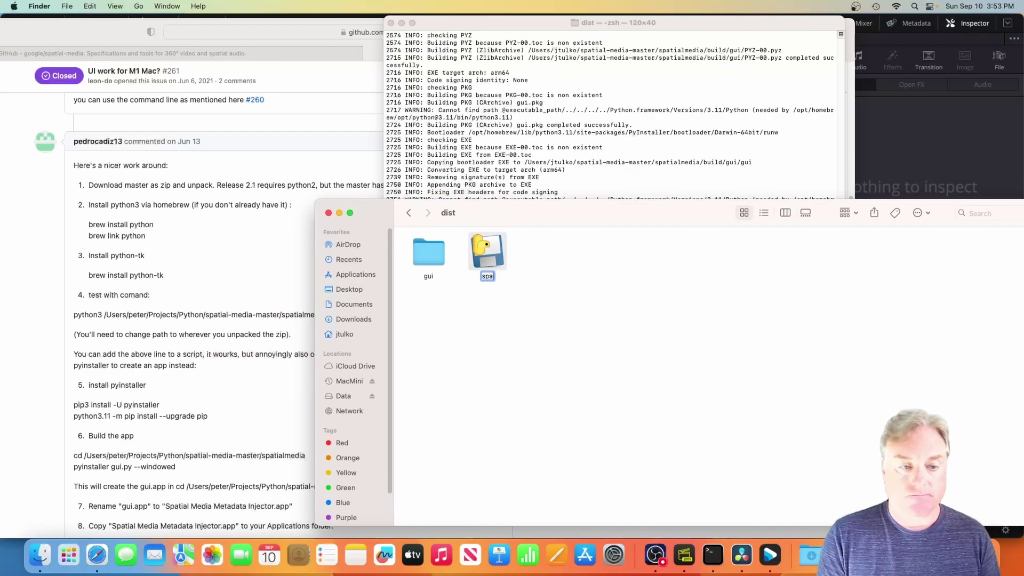
type("tial m")
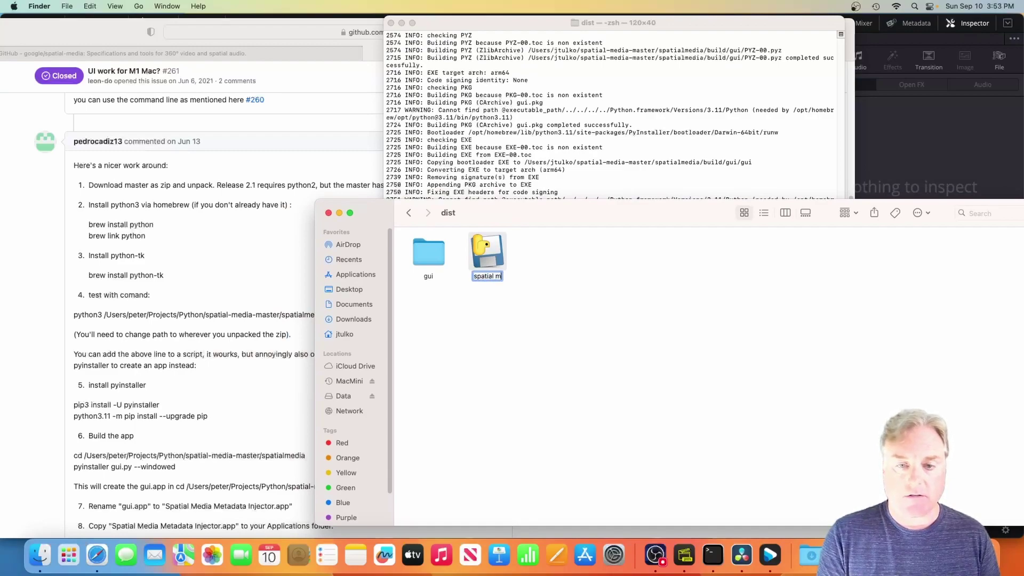
type("edia")
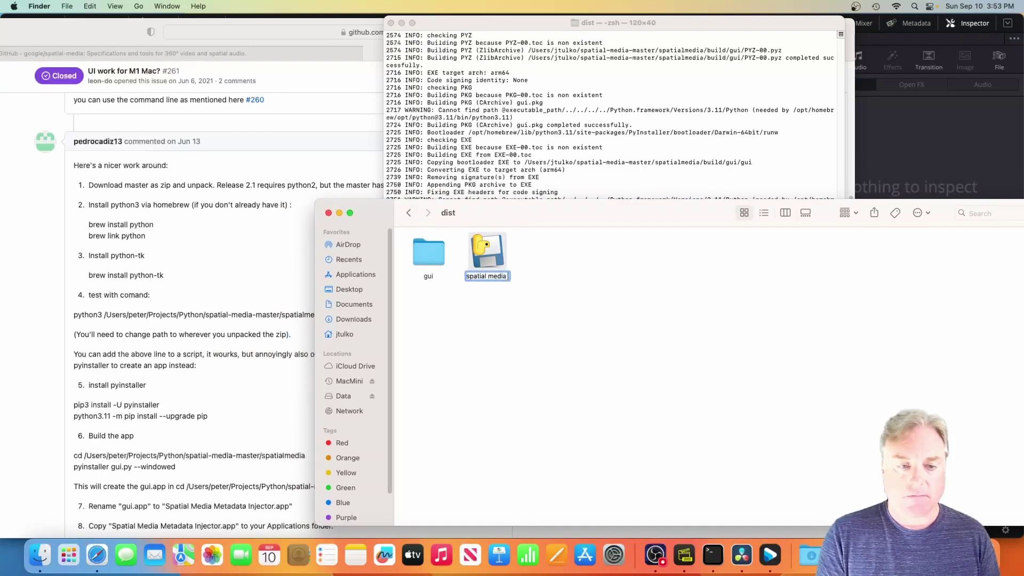
type(" m")
type("et")
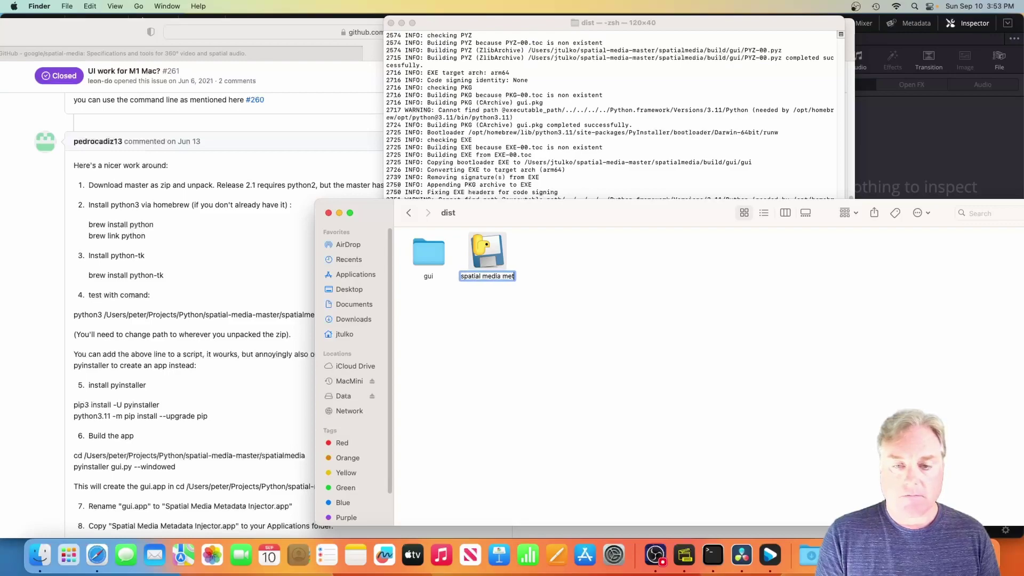
type("a injector")
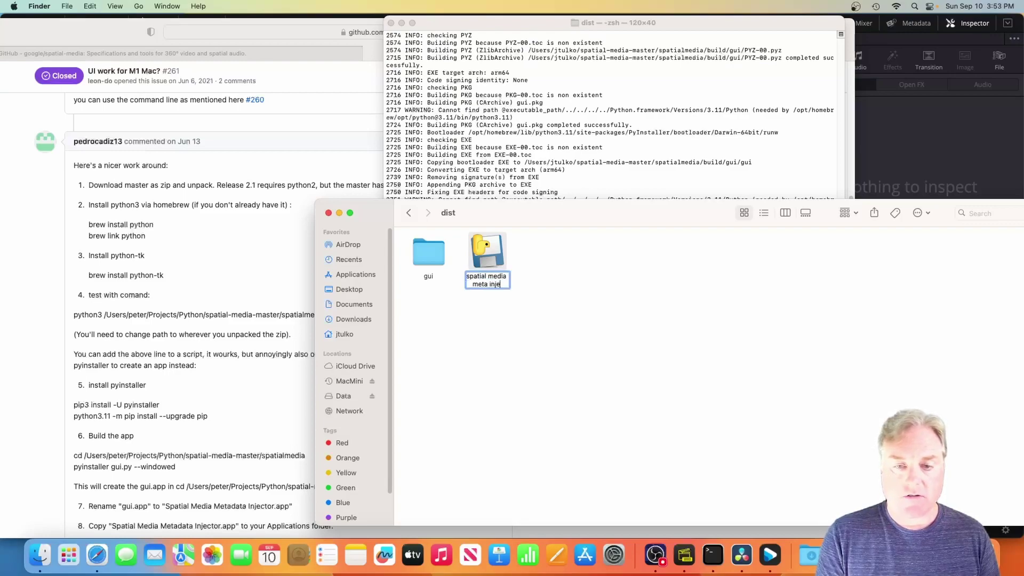
key("Return")
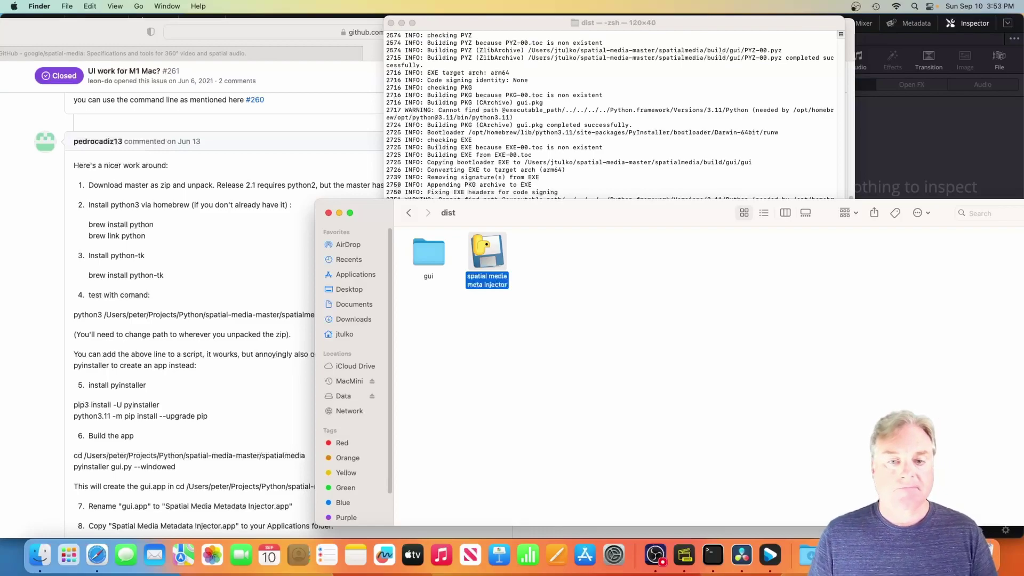
Step: Move the spatial media meta injector app into Applications and launch it from the Dock
left_click_drag(491, 252, 341, 277)
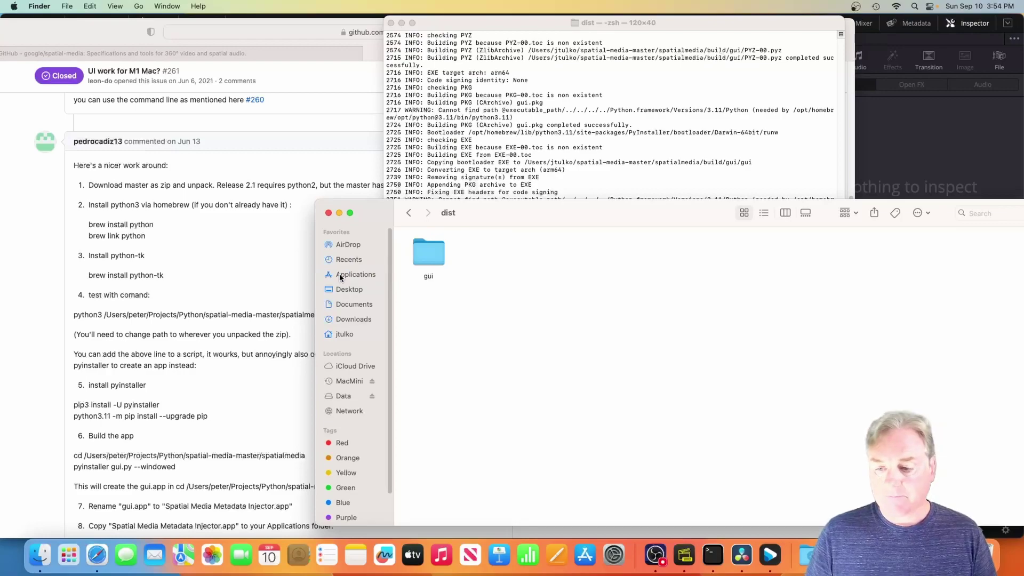
left_click(340, 214)
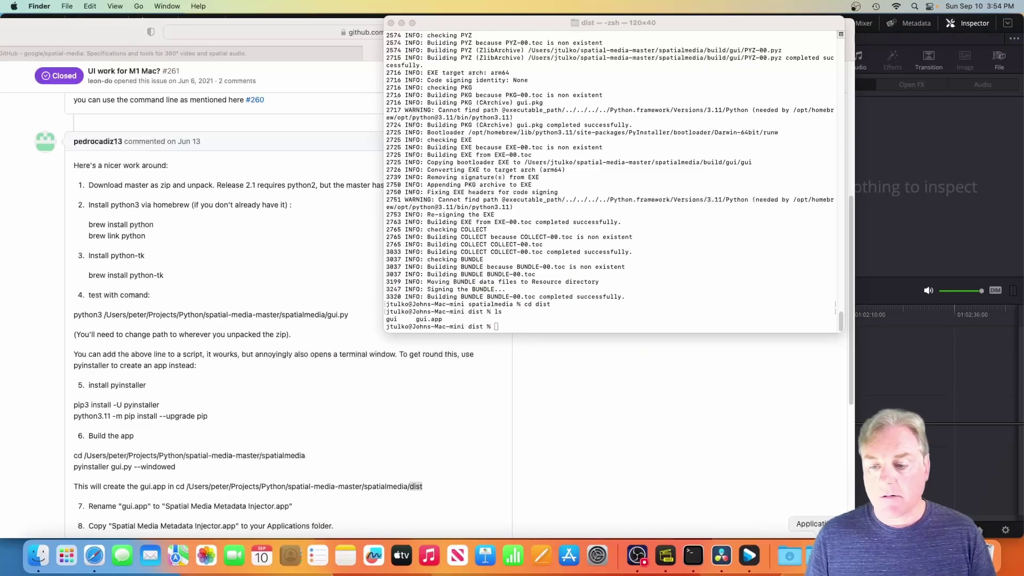
left_click(816, 556)
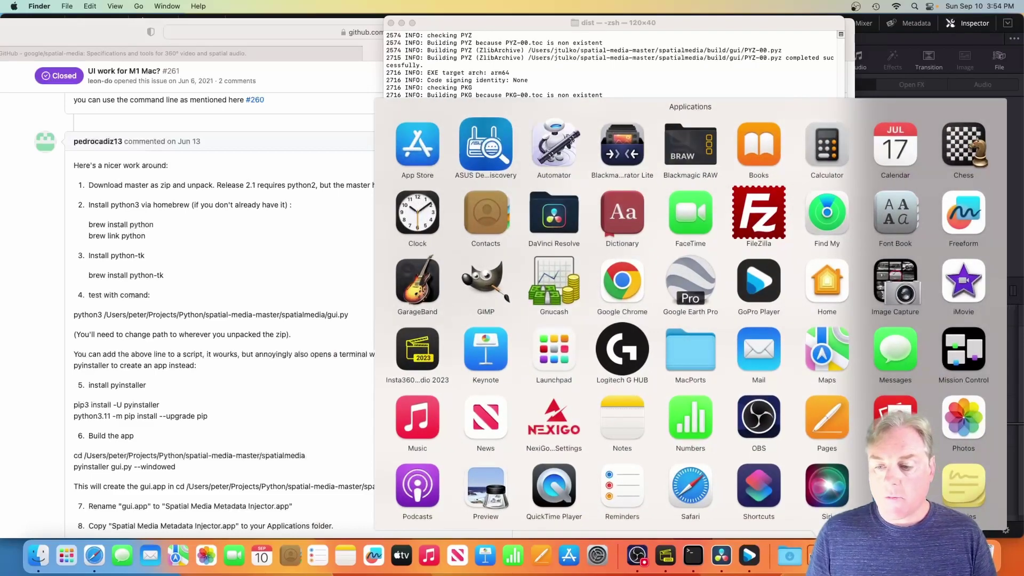
left_click(895, 486)
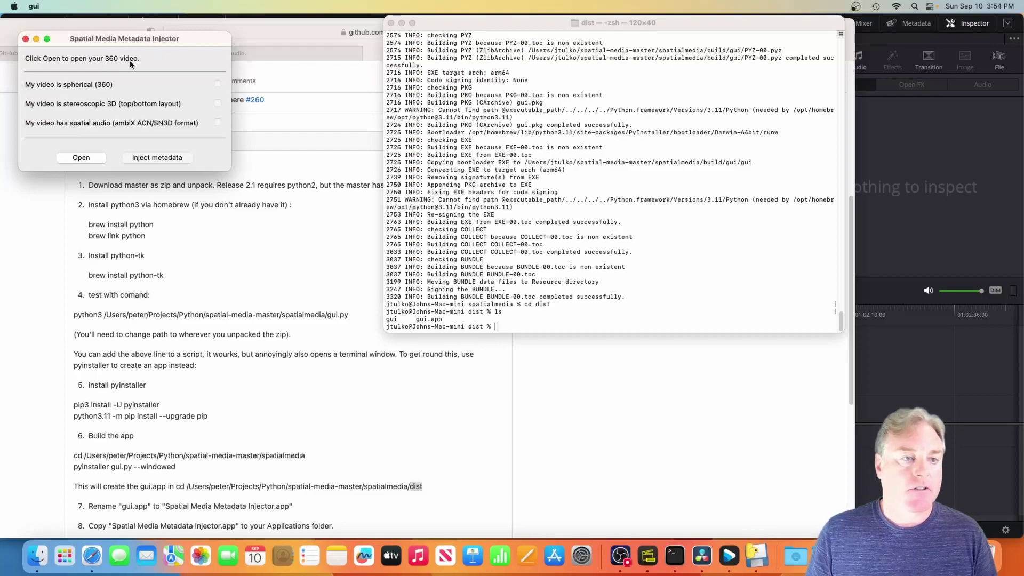
Step: Open 360mix.mov from the 360mix folder as the injector's current video
left_click(81, 158)
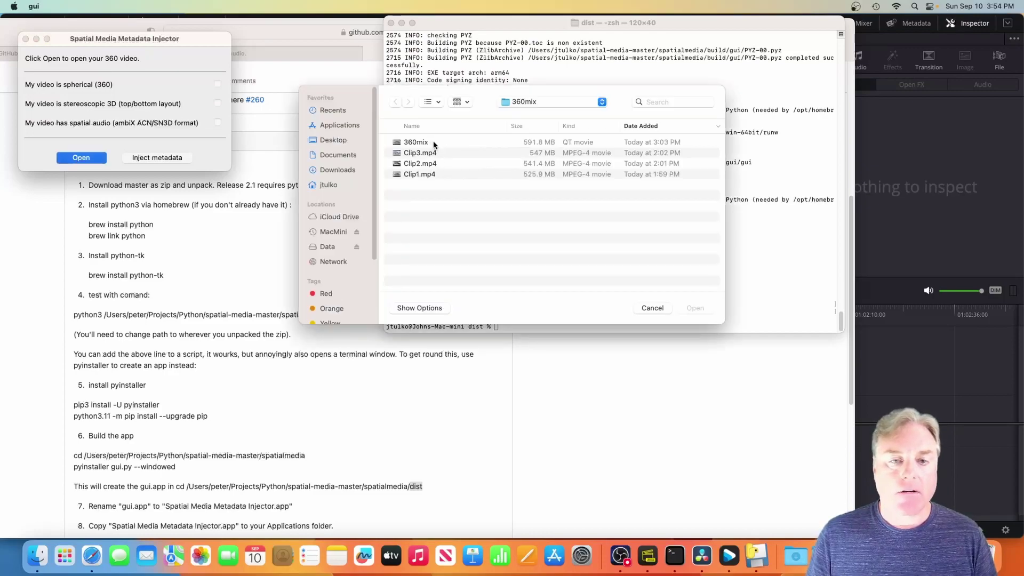
left_click(424, 143)
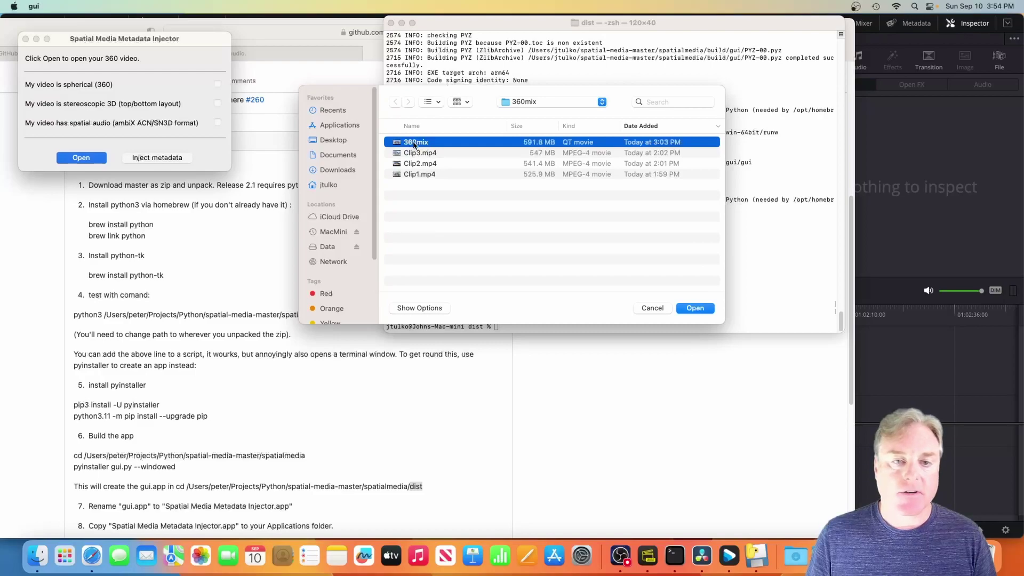
left_click(696, 309)
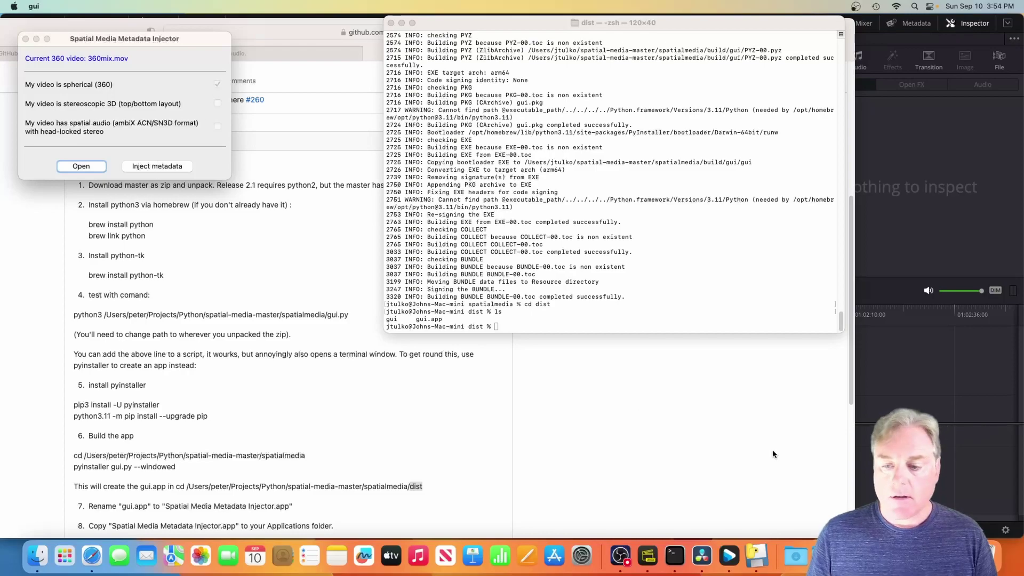
Step: Inject spherical metadata and save the copy as True360mix.mov in the 360mix folder
left_click(38, 556)
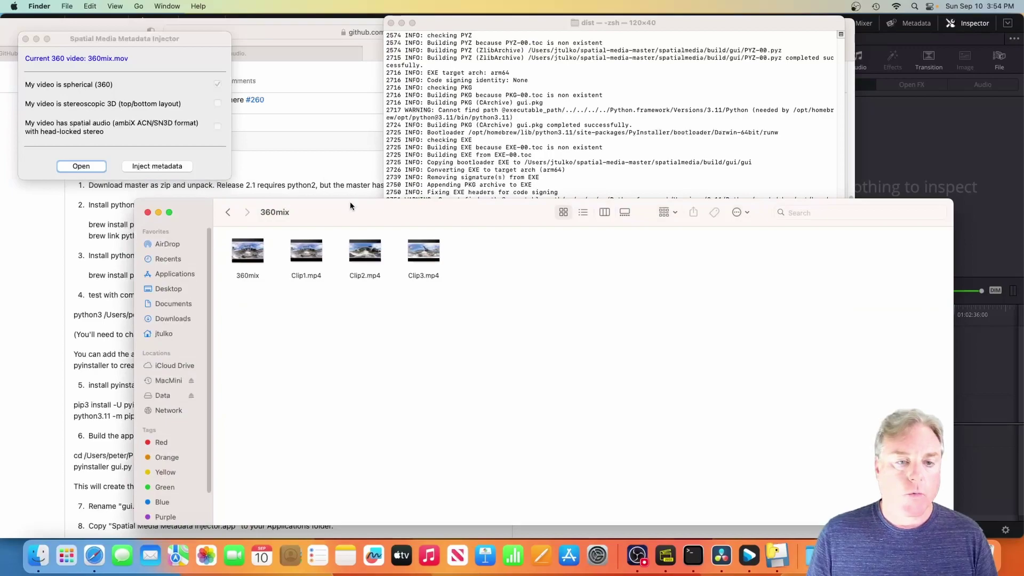
left_click_drag(352, 209, 466, 144)
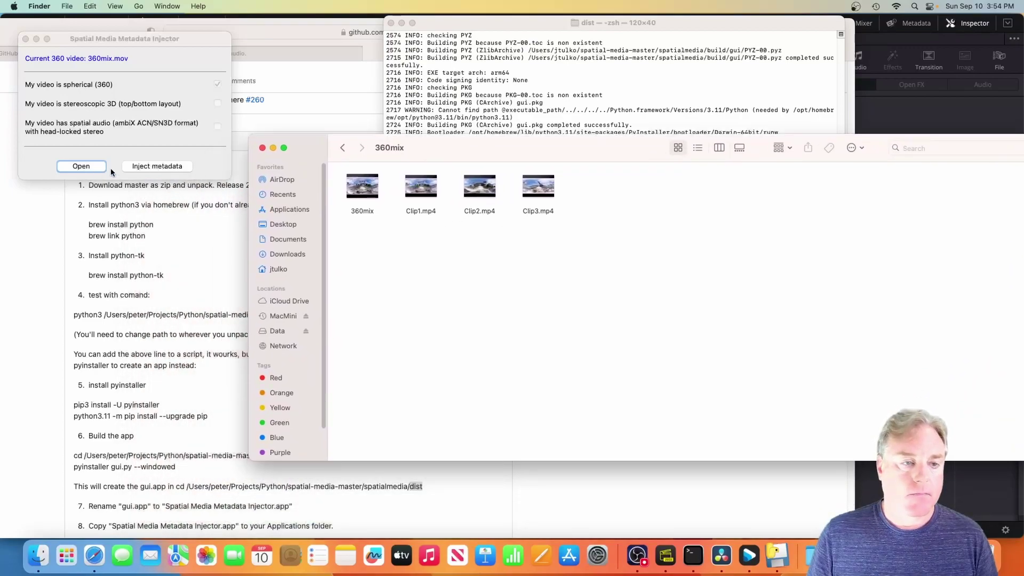
left_click(143, 168)
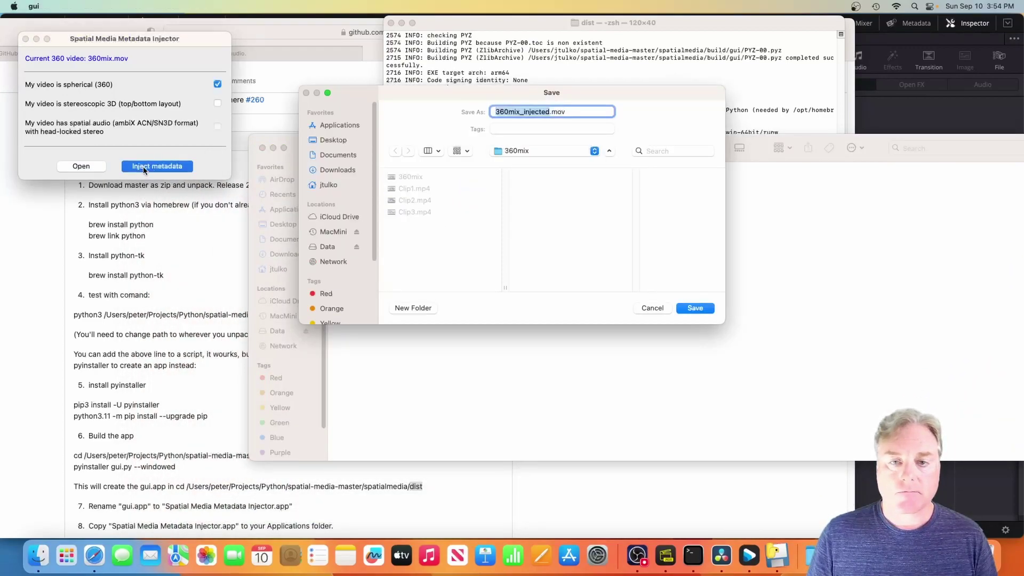
key("Right")
key("BackSpace")
key("BackSpace")
key("BackSpace")
key("BackSpace")
key("BackSpace")
key("BackSpace")
key("BackSpace")
key("BackSpace")
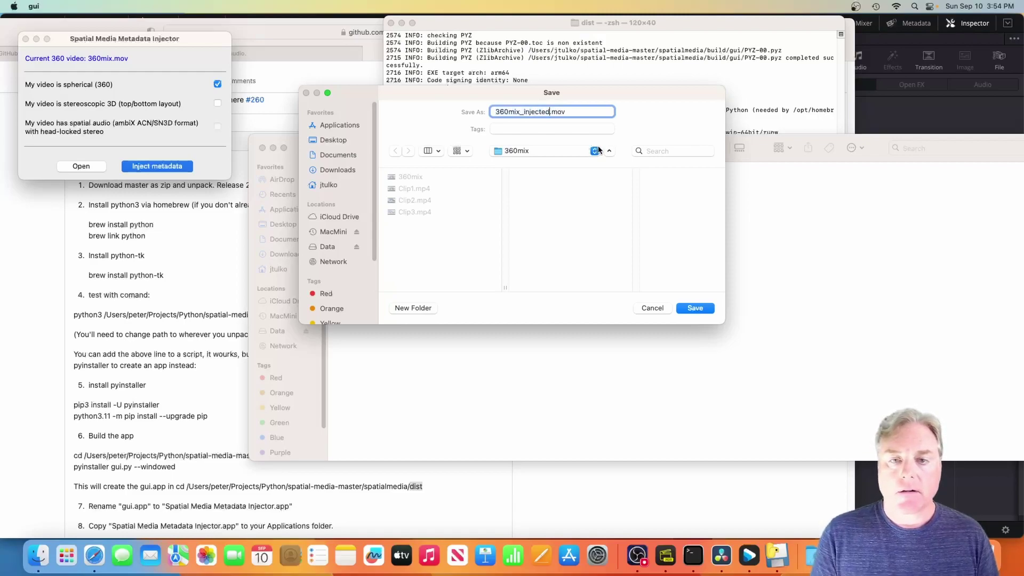
key("BackSpace")
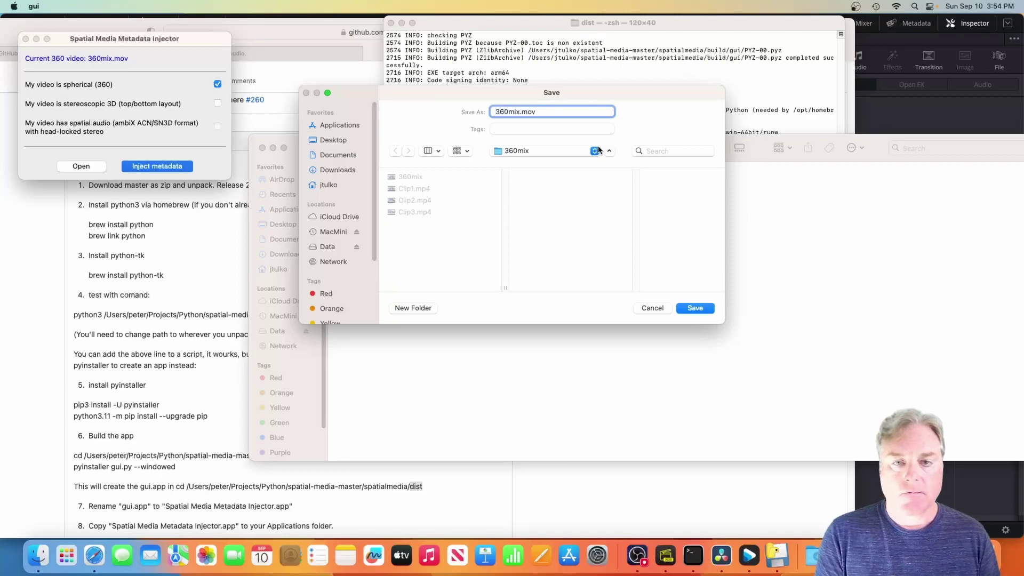
key("super+Left")
type("True")
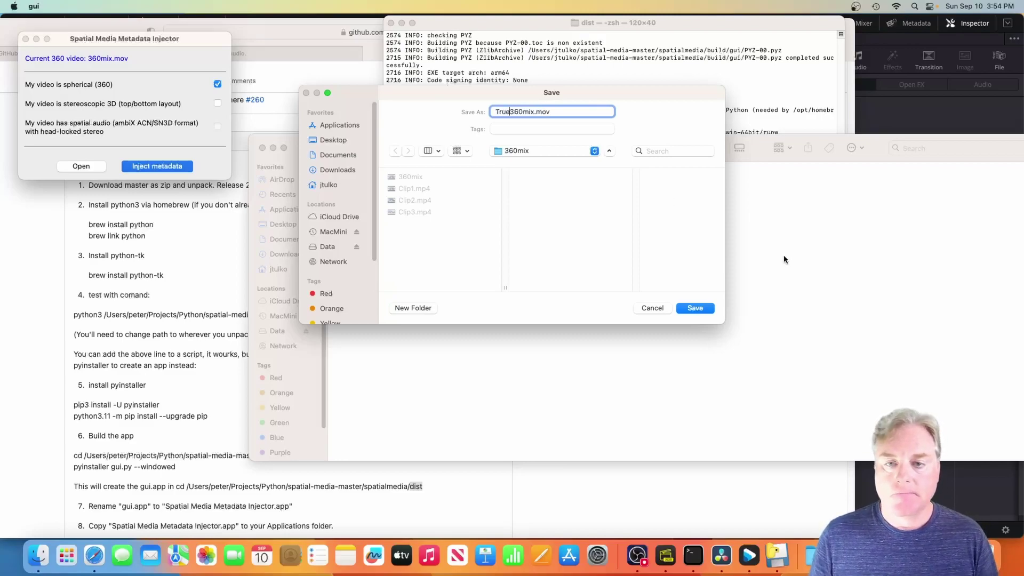
left_click(694, 312)
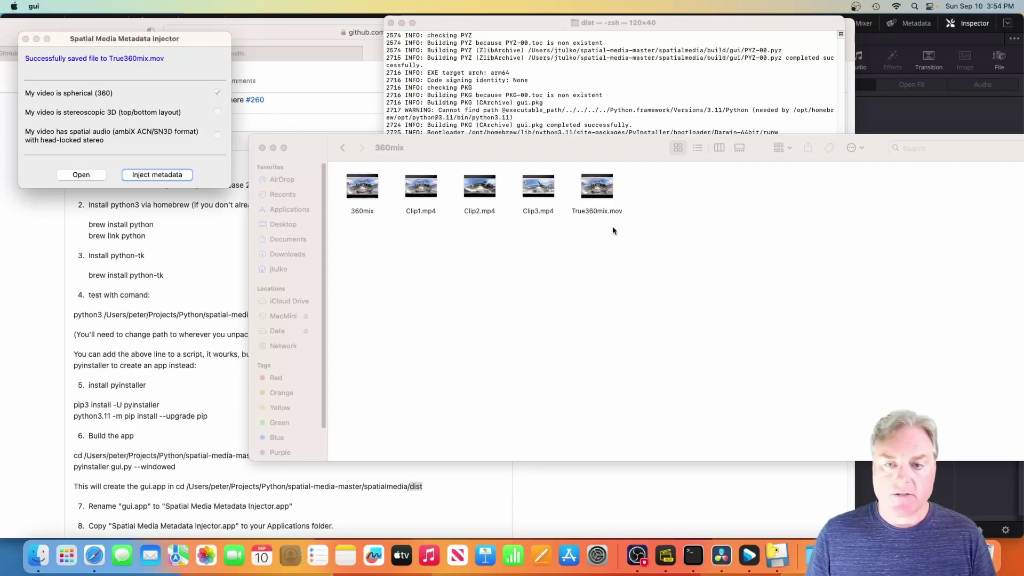
mouse_move(600, 193)
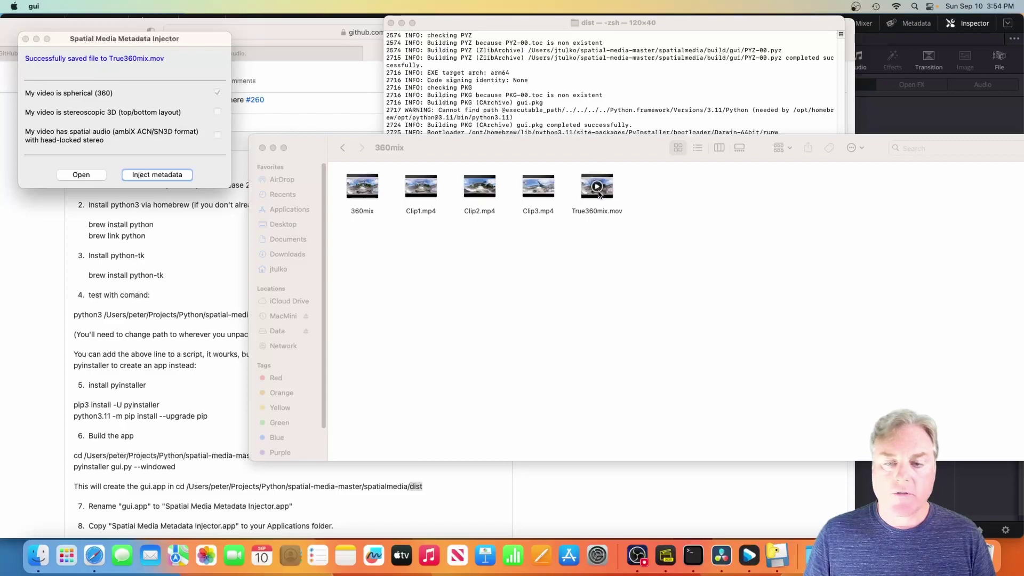
Step: Open True360mix.mov with GoPro Player and play it as a 360 video
right_click(598, 193)
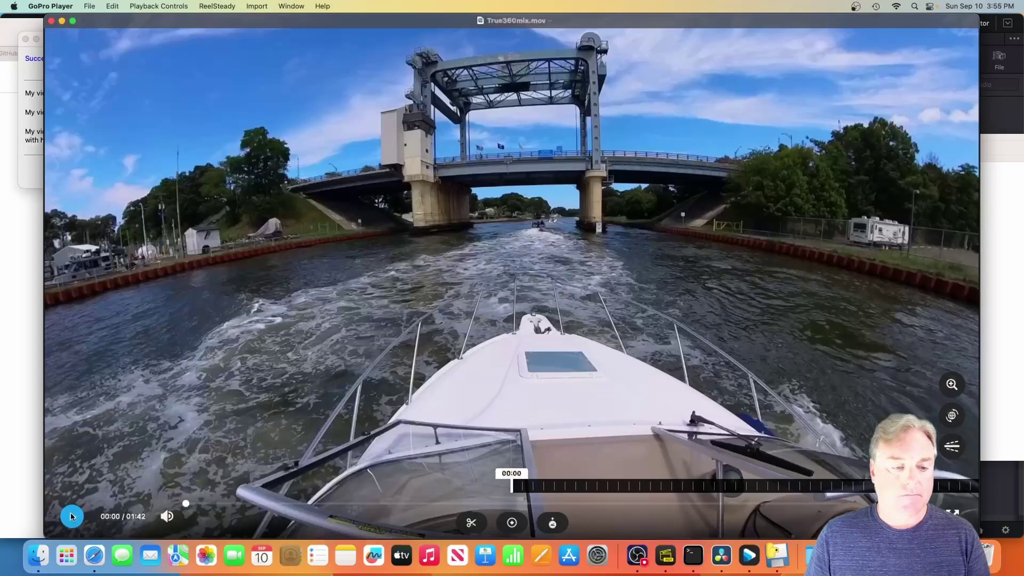
left_click(72, 516)
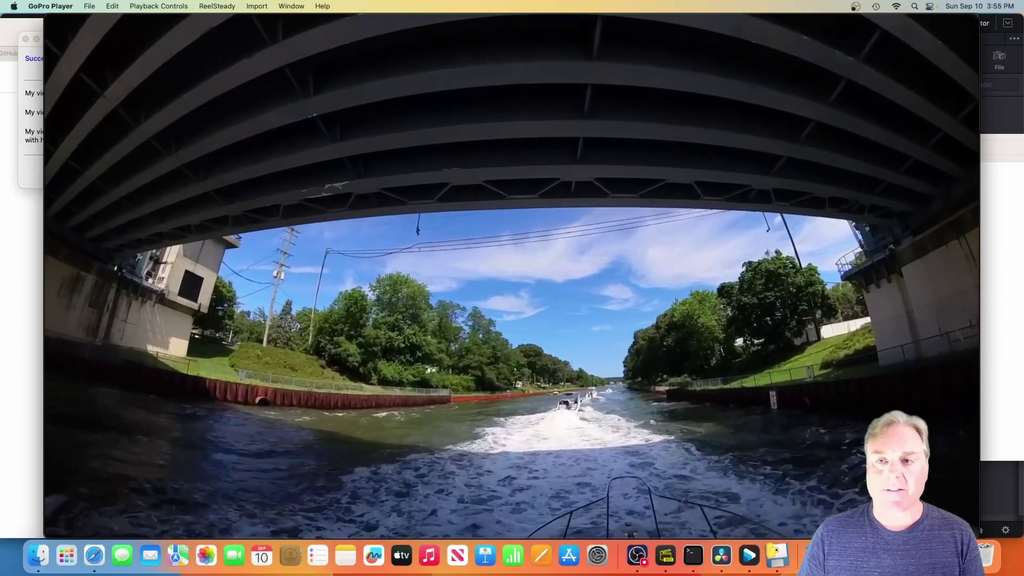
mouse_move(769, 96)
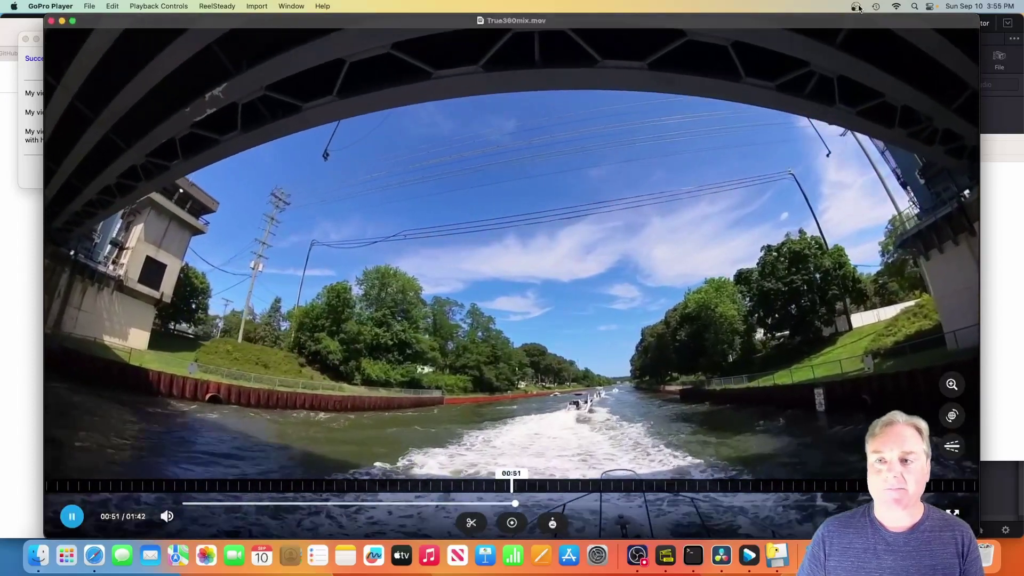